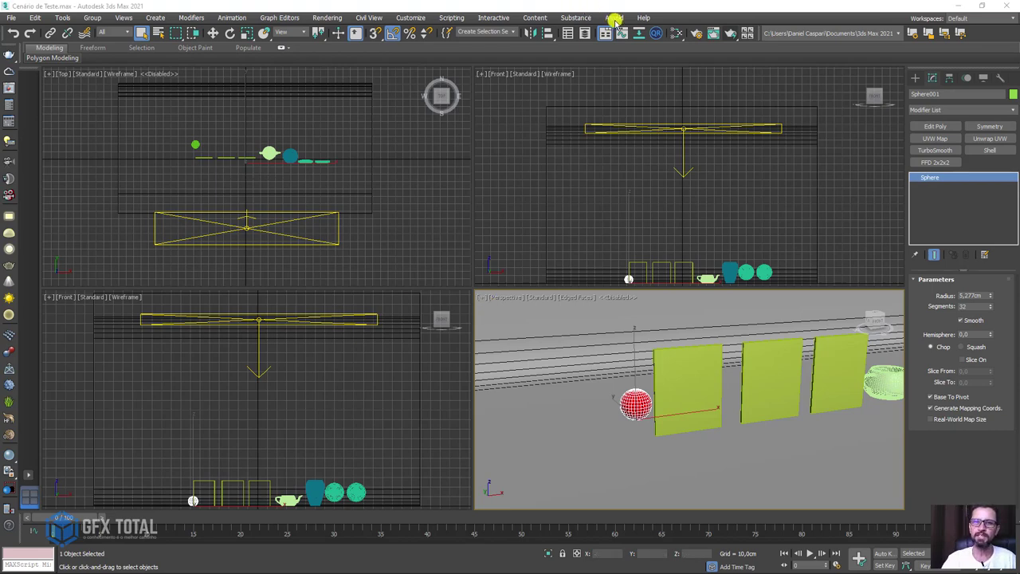
pyautogui.click(696, 33)
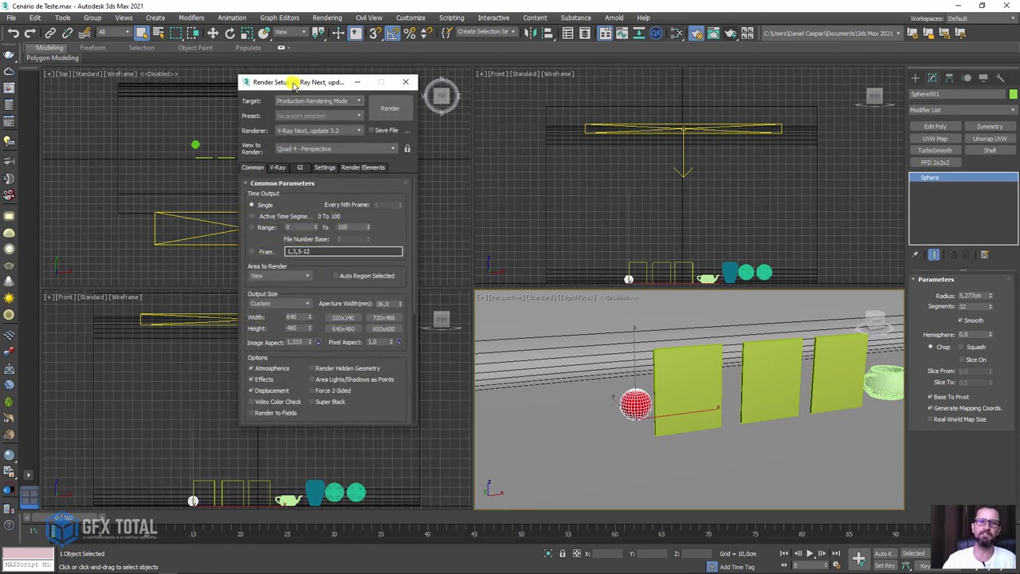
pyautogui.moveTo(289, 80); pyautogui.dragTo(482, 76)
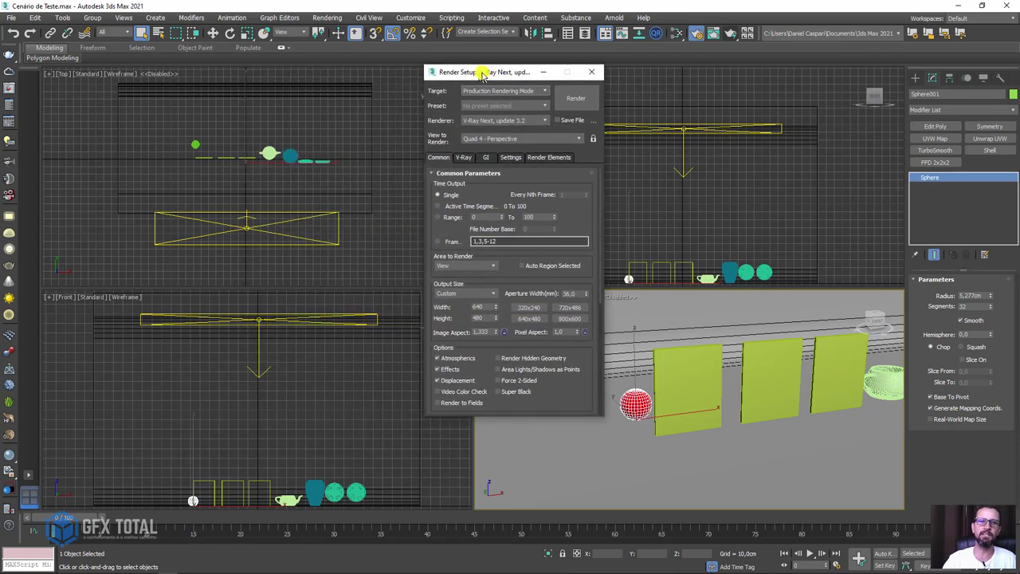
pyautogui.click(500, 121)
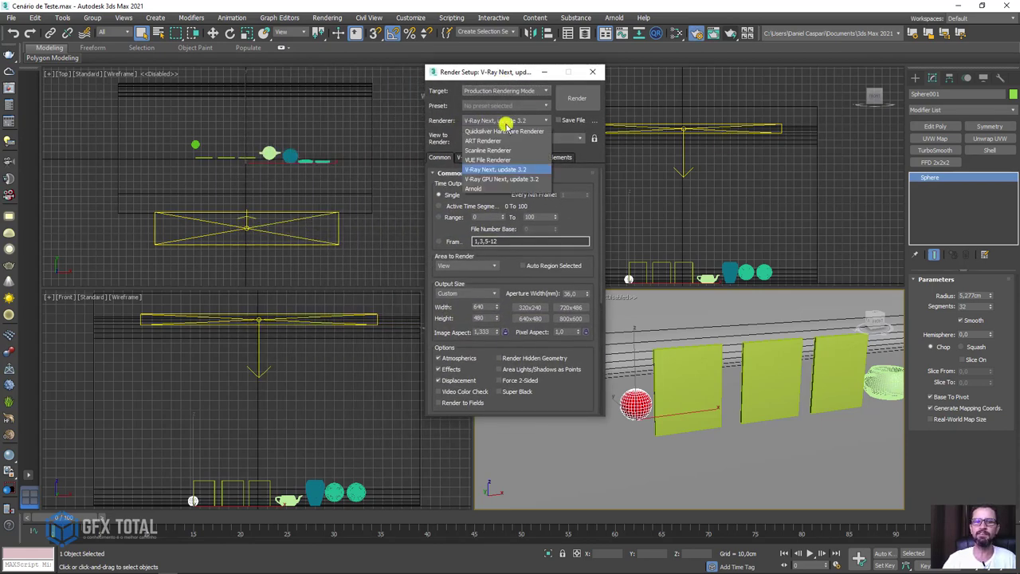
pyautogui.click(495, 171)
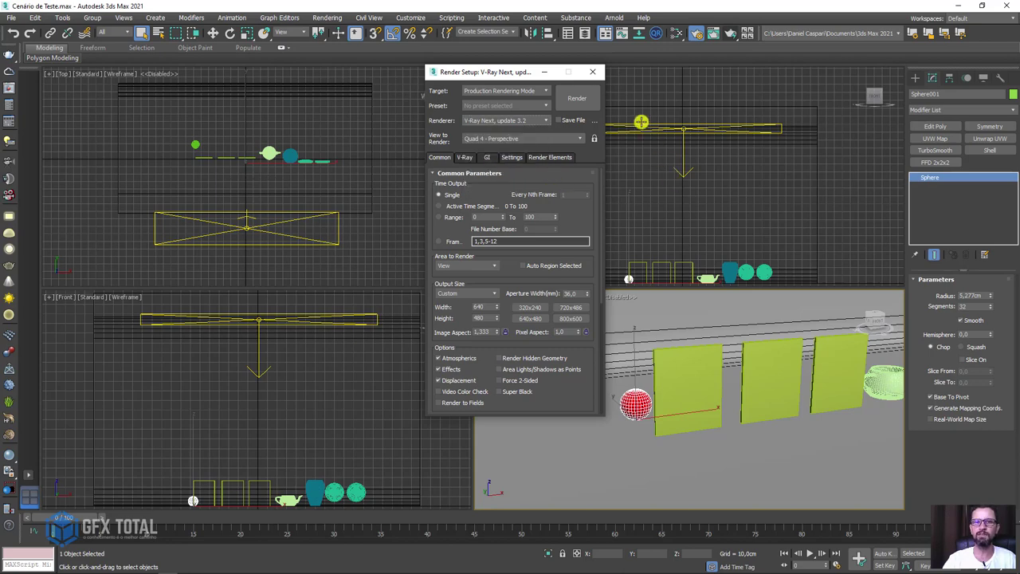
pyautogui.click(594, 74)
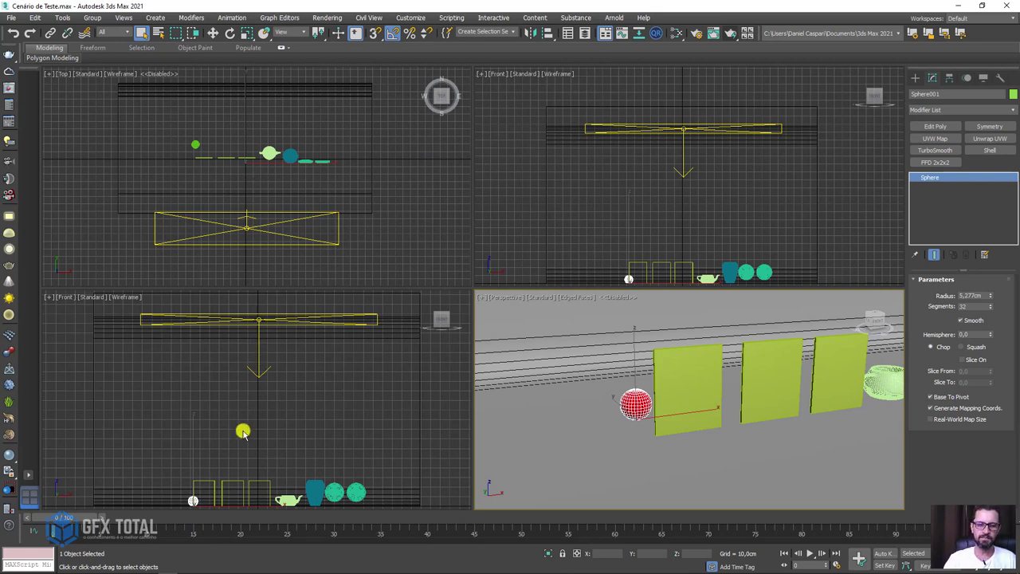
pyautogui.click(128, 565)
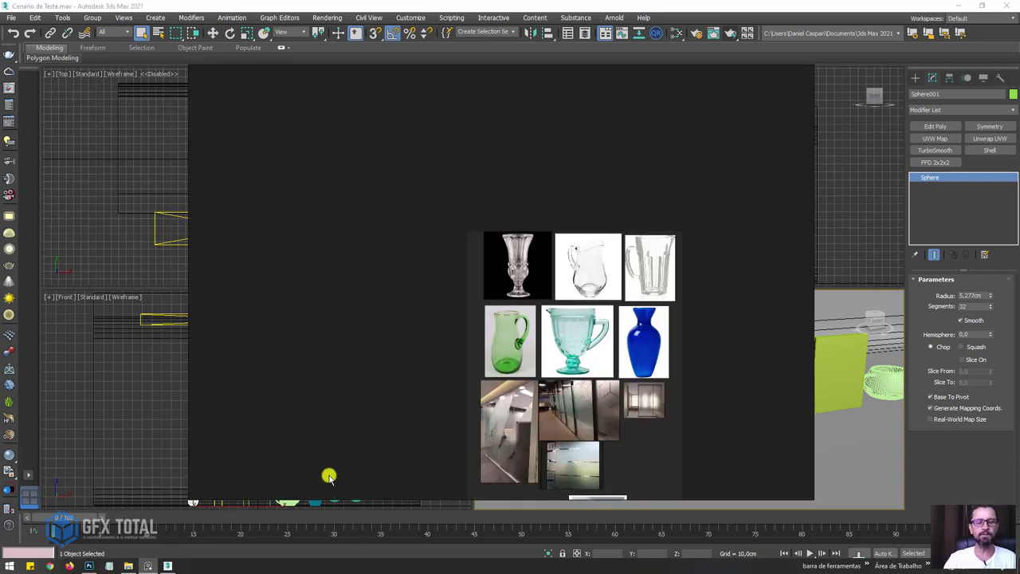
pyautogui.scroll(-1, 708, 354)
pyautogui.scroll(1, 634, 275)
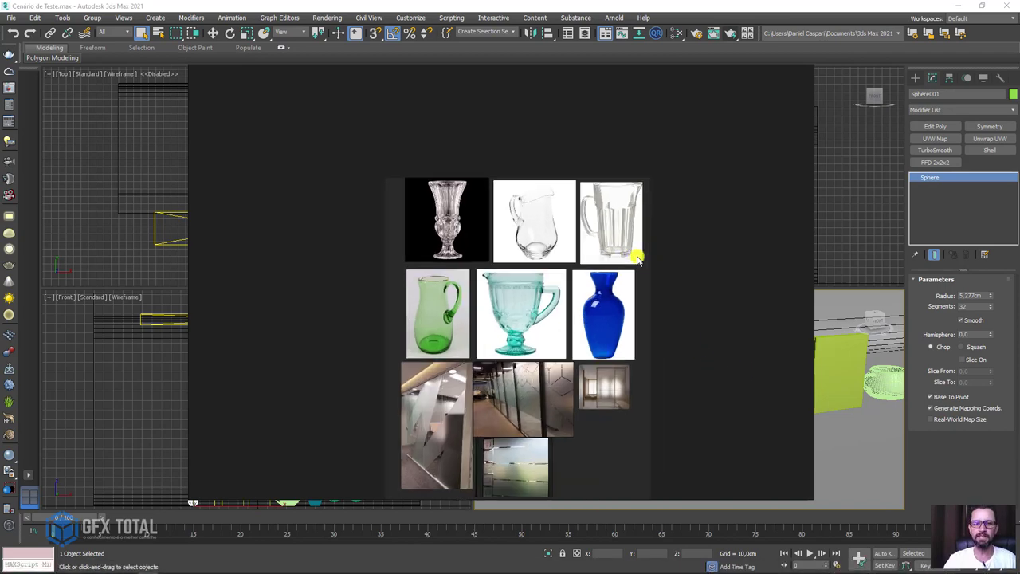
pyautogui.scroll(1, 638, 267)
pyautogui.scroll(-2, 653, 271)
pyautogui.moveTo(697, 291)
pyautogui.mouseDown(button='middle')
pyautogui.moveTo(643, 246)
pyautogui.moveTo(551, 244)
pyautogui.mouseUp(button='middle')
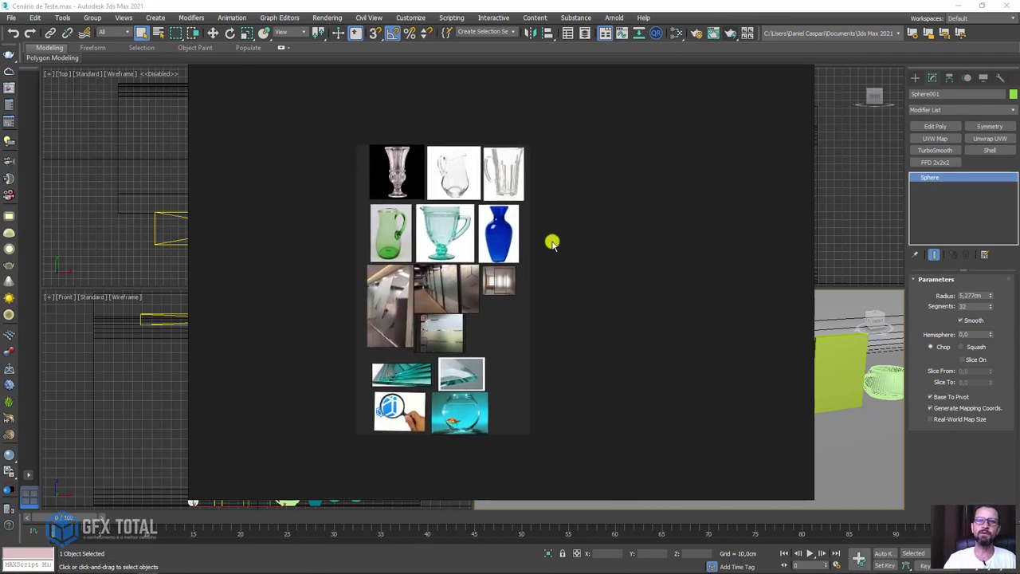
pyautogui.scroll(2, 344, 157)
pyautogui.moveTo(620, 205); pyautogui.dragTo(556, 228, button='middle')
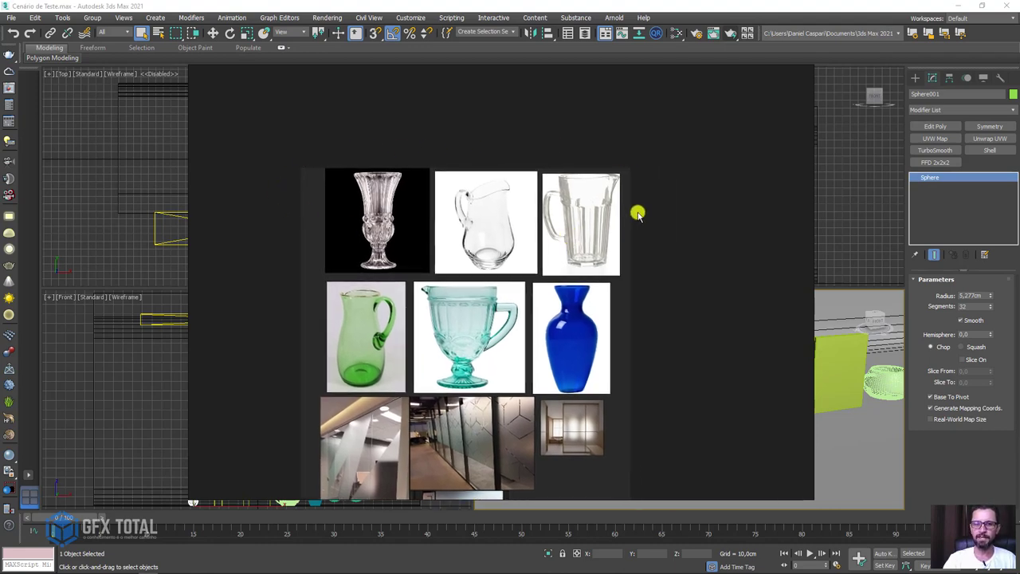
pyautogui.moveTo(646, 278)
pyautogui.mouseDown()
pyautogui.moveTo(293, 144)
pyautogui.moveTo(443, 221)
pyautogui.moveTo(632, 273)
pyautogui.mouseUp()
pyautogui.scroll(2, 642, 291)
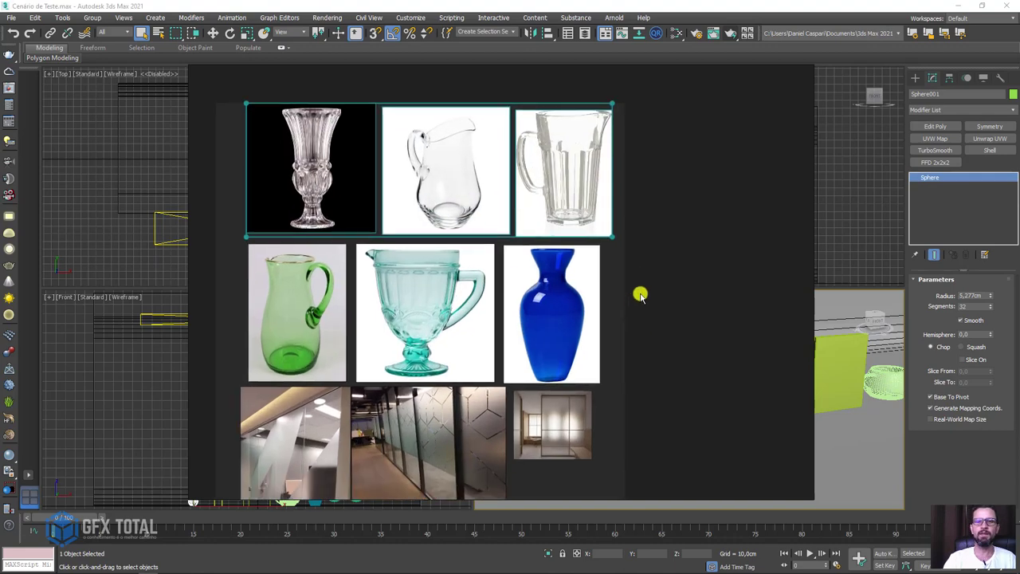
pyautogui.moveTo(642, 291)
pyautogui.mouseDown(button='middle')
pyautogui.moveTo(659, 250)
pyautogui.moveTo(688, 335)
pyautogui.mouseUp(button='middle')
pyautogui.moveTo(688, 378)
pyautogui.mouseDown()
pyautogui.moveTo(296, 221)
pyautogui.moveTo(240, 218)
pyautogui.mouseUp()
pyautogui.scroll(-1, 308, 282)
pyautogui.moveTo(308, 282); pyautogui.dragTo(337, 137, button='middle')
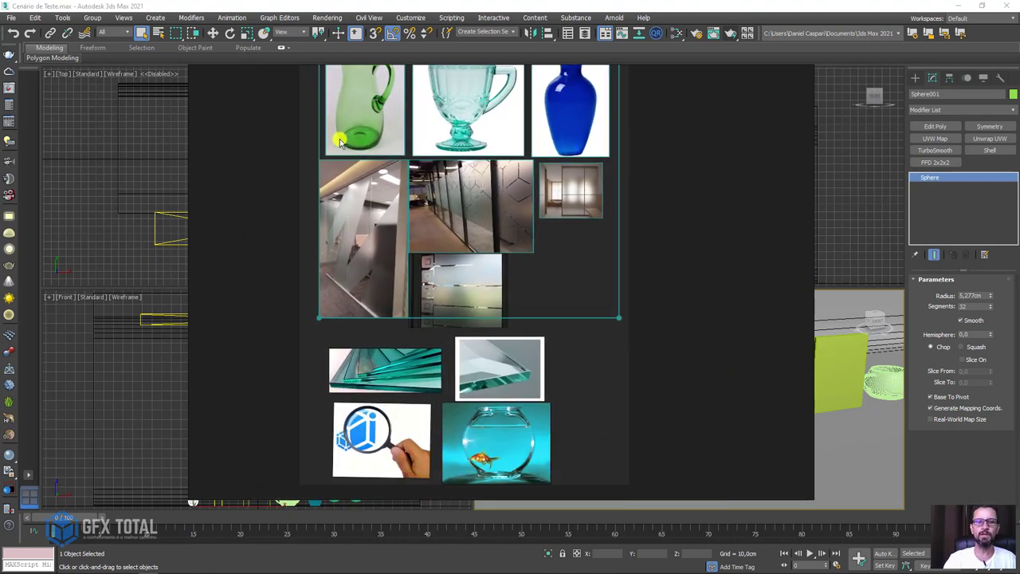
pyautogui.moveTo(278, 156); pyautogui.dragTo(642, 294)
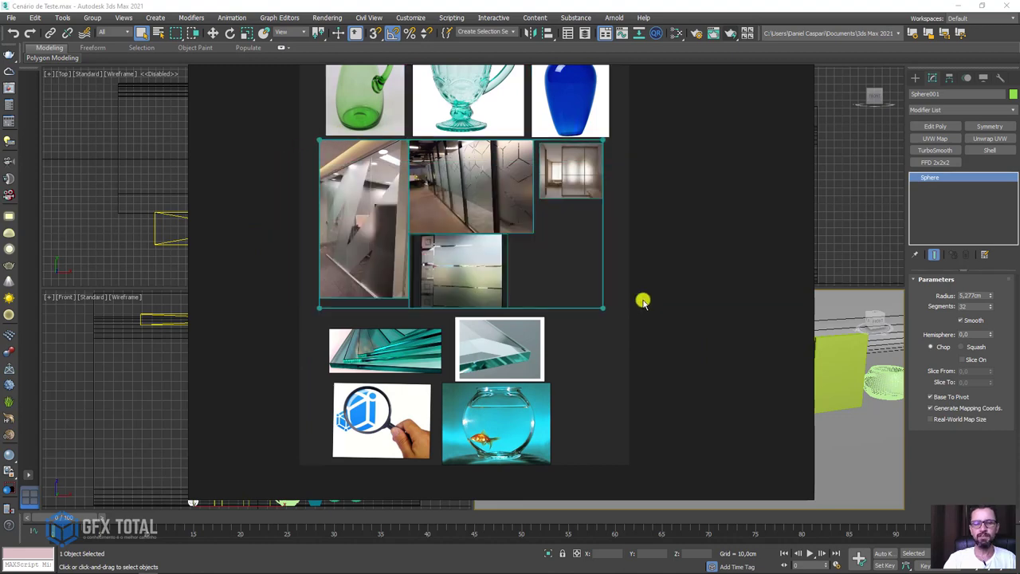
pyautogui.moveTo(597, 374); pyautogui.dragTo(669, 194, button='middle')
pyautogui.scroll(2, 651, 155)
pyautogui.moveTo(655, 147); pyautogui.dragTo(206, 191)
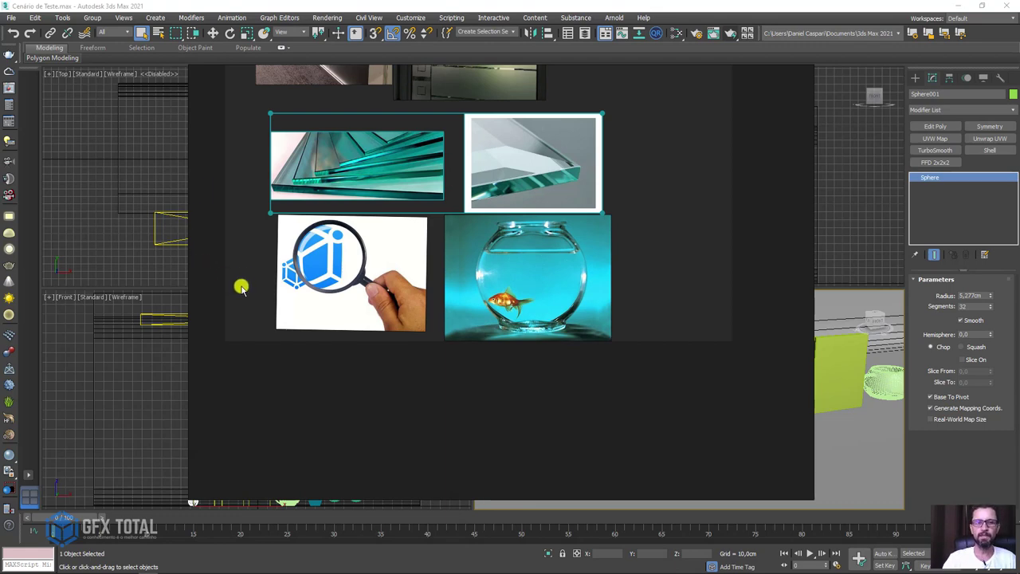
pyautogui.moveTo(244, 266)
pyautogui.mouseDown()
pyautogui.moveTo(658, 339)
pyautogui.moveTo(657, 381)
pyautogui.moveTo(251, 217)
pyautogui.mouseUp()
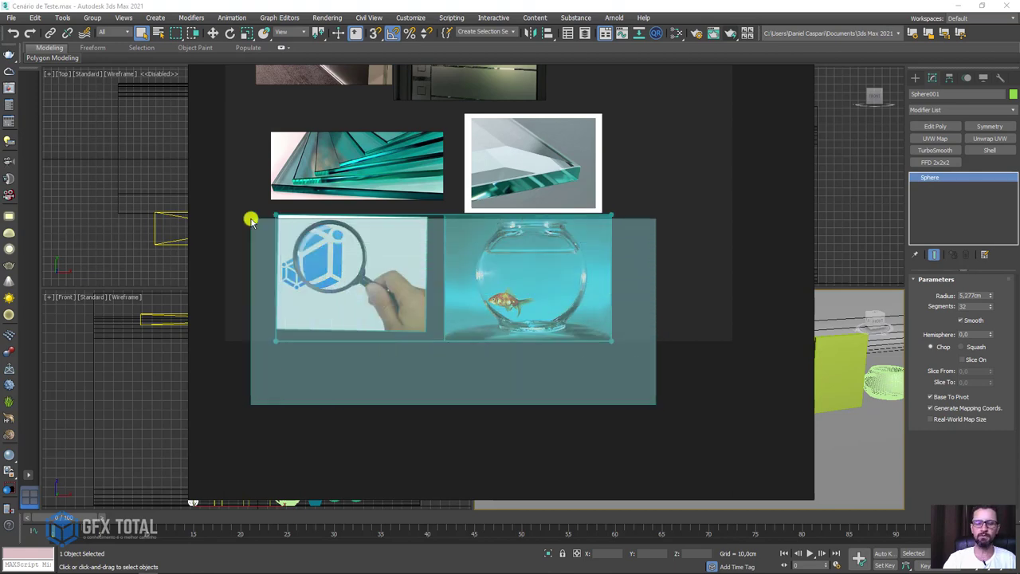
pyautogui.scroll(-3, 636, 208)
pyautogui.scroll(1, 638, 216)
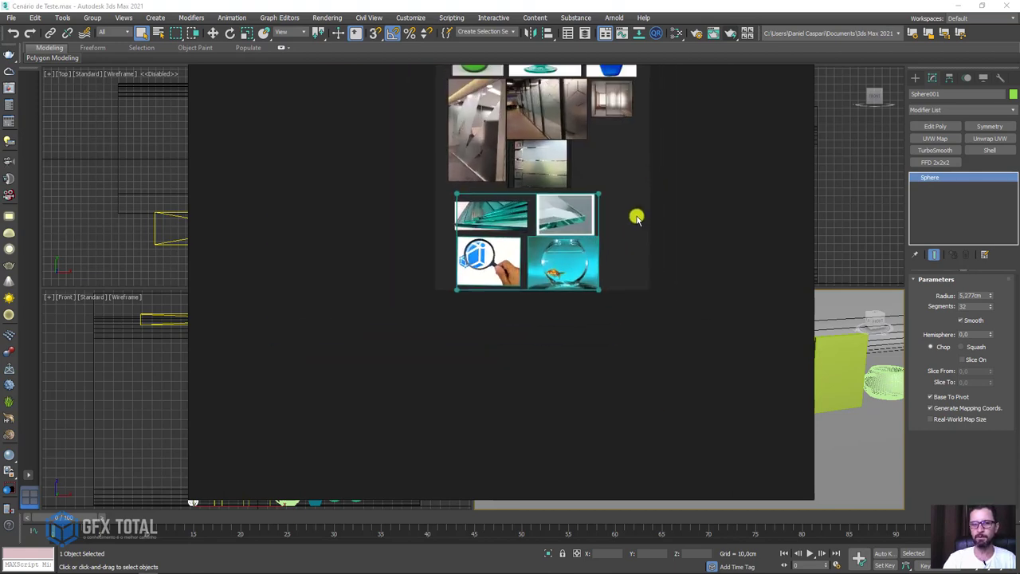
pyautogui.moveTo(638, 216); pyautogui.dragTo(627, 494, button='middle')
pyautogui.scroll(2, 672, 243)
pyautogui.scroll(1, 622, 314)
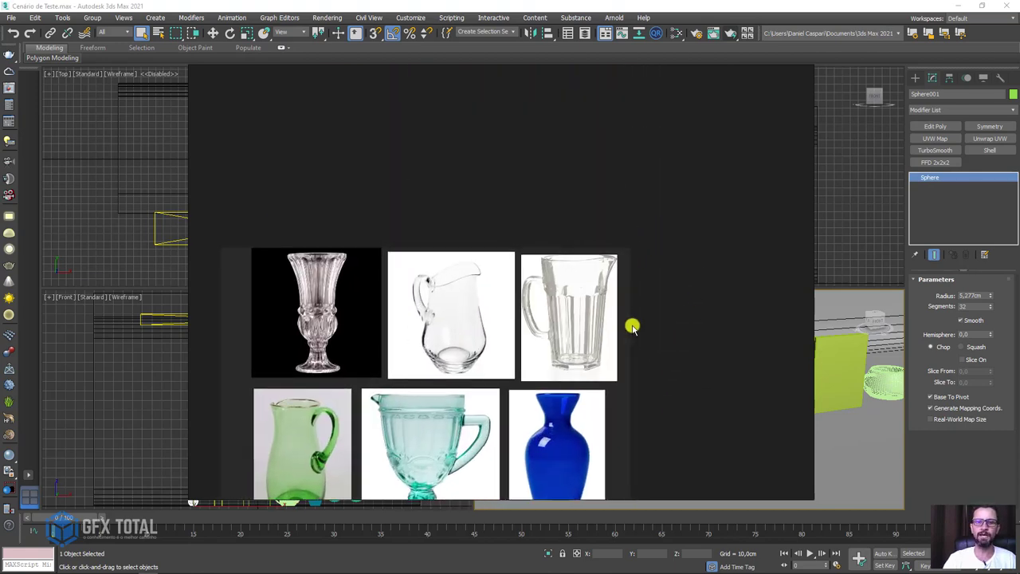
pyautogui.scroll(1, 702, 240)
pyautogui.moveTo(725, 155)
pyautogui.mouseDown()
pyautogui.moveTo(392, 318)
pyautogui.moveTo(230, 360)
pyautogui.mouseUp()
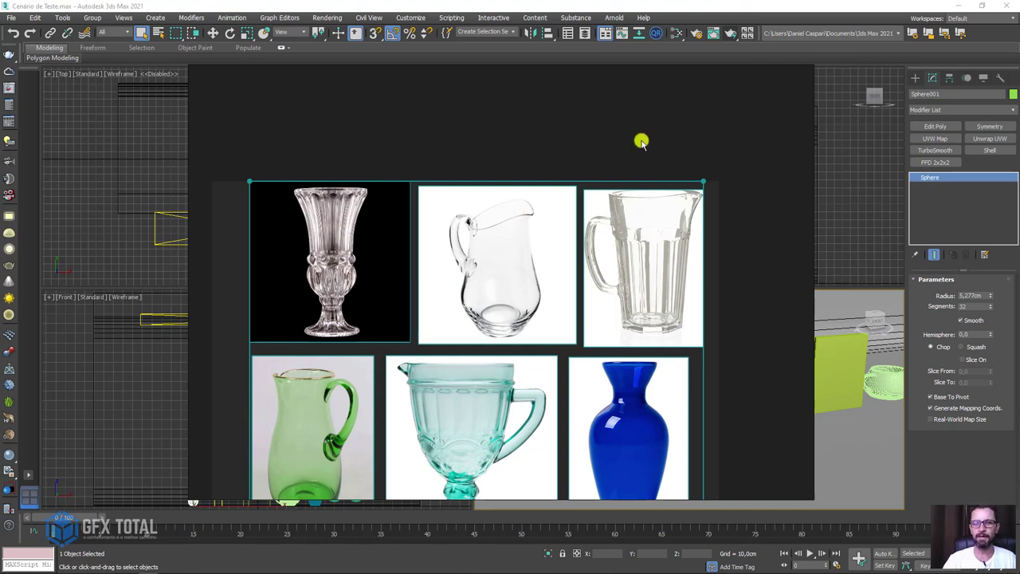
pyautogui.click(708, 7)
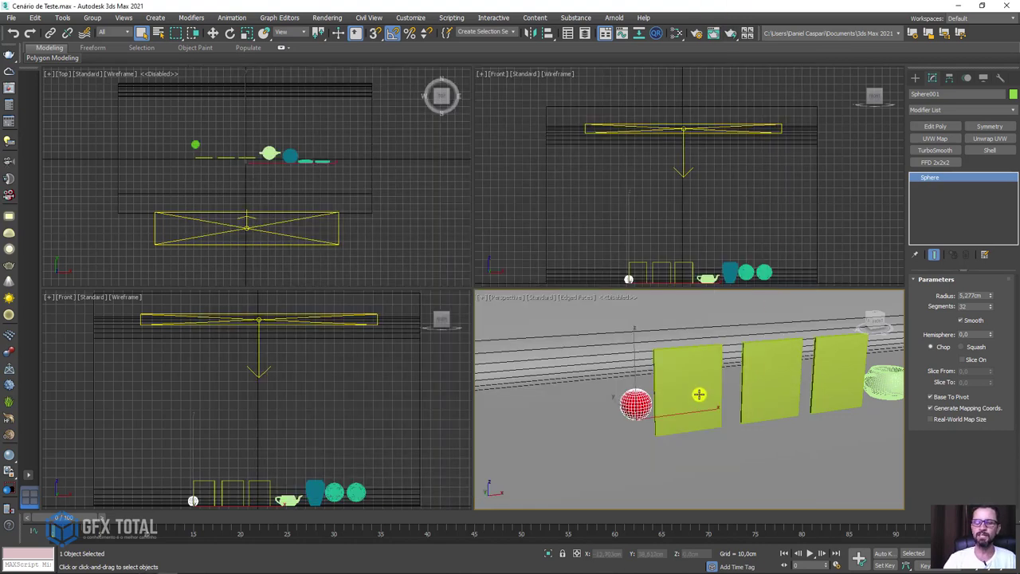
pyautogui.keyDown('alt'); pyautogui.moveTo(705, 394); pyautogui.dragTo(611, 364, button='middle'); pyautogui.keyUp('alt')
pyautogui.click(610, 364)
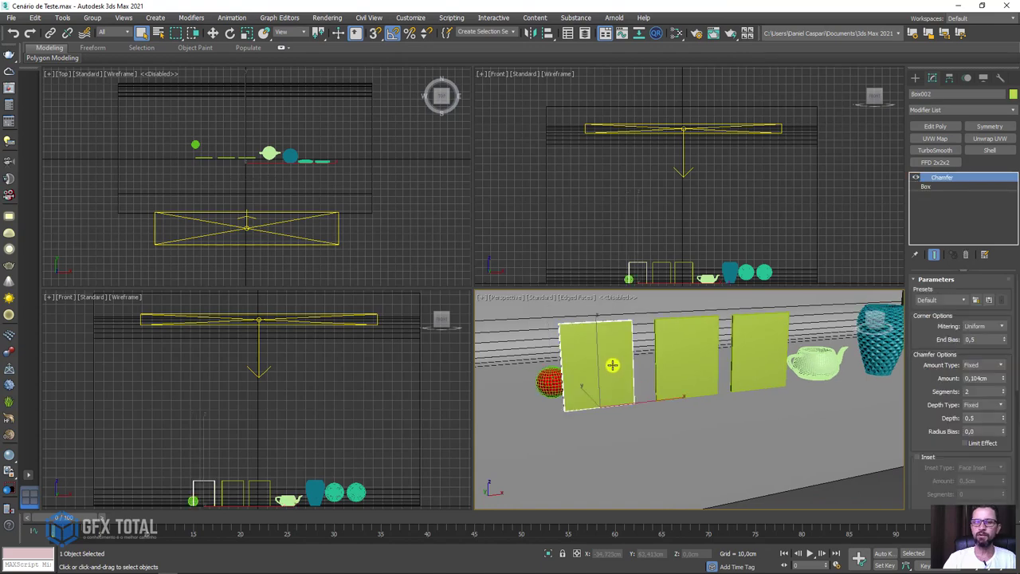
pyautogui.click(683, 360)
pyautogui.click(784, 340)
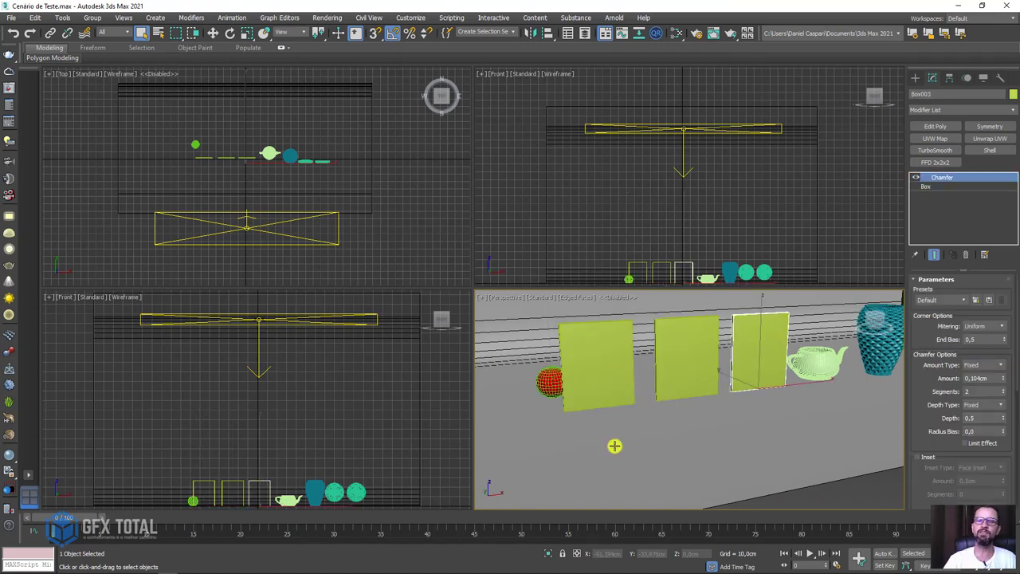
pyautogui.click(550, 384)
pyautogui.scroll(5, 568, 396)
pyautogui.scroll(-3, 572, 399)
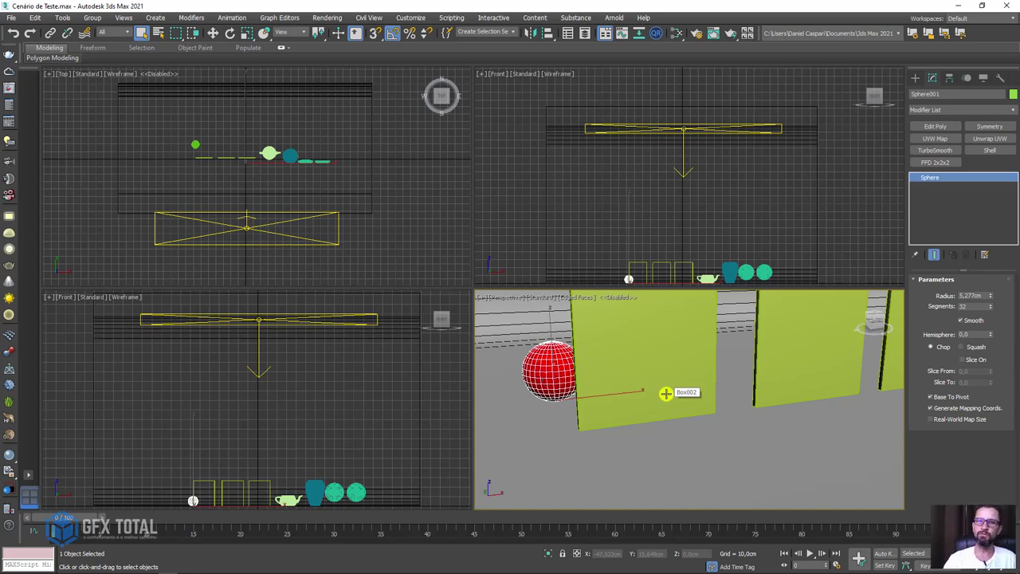
# - Open the Slate Material Editor, reposition the fundo node, and select and frame the backdrop plane
pyautogui.click(673, 34)
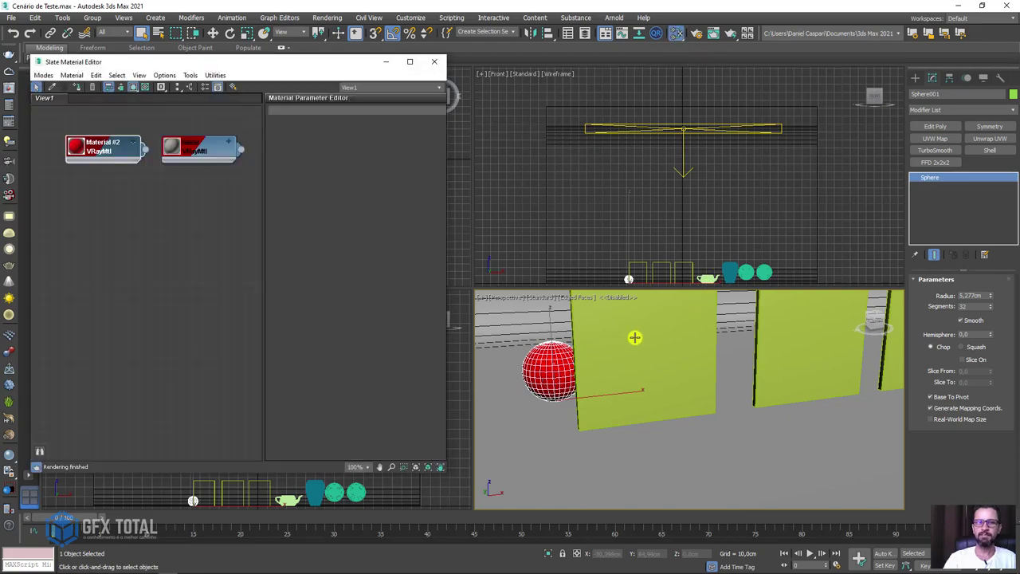
pyautogui.scroll(-5, 615, 357)
pyautogui.moveTo(199, 148); pyautogui.dragTo(208, 150)
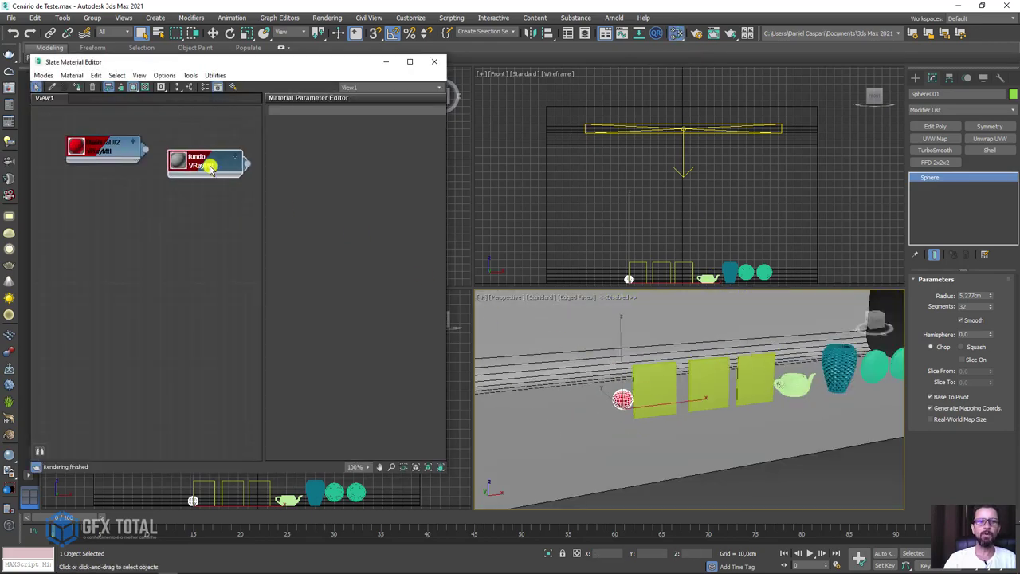
pyautogui.click(561, 367)
pyautogui.press('z')
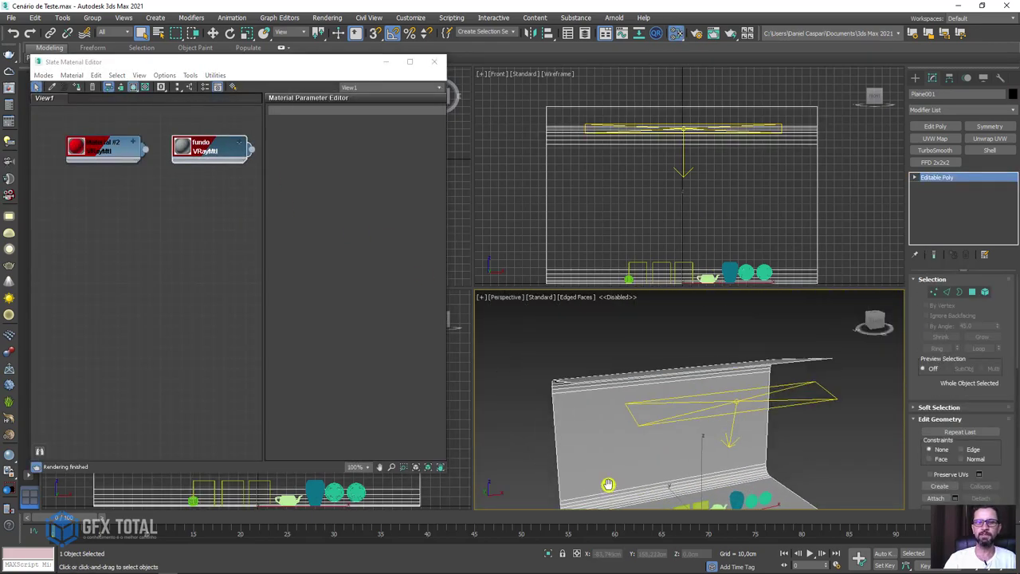
pyautogui.moveTo(558, 359)
pyautogui.keyDown('alt'); pyautogui.mouseDown(button='middle')
pyautogui.moveTo(641, 421)
pyautogui.moveTo(634, 426)
pyautogui.moveTo(694, 405)
pyautogui.moveTo(638, 391)
pyautogui.moveTo(650, 431)
pyautogui.mouseUp(button='middle'); pyautogui.keyUp('alt')
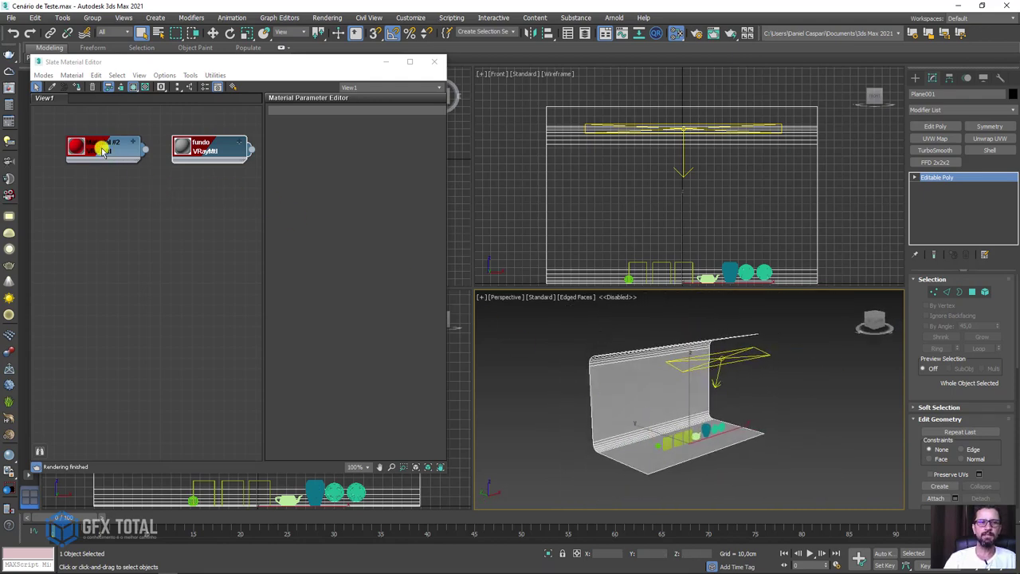
# - Nudge the Material #2 node, enlarge the Perspective view and close the floating object properties panel
pyautogui.moveTo(91, 143)
pyautogui.mouseDown()
pyautogui.moveTo(104, 157)
pyautogui.moveTo(107, 132)
pyautogui.mouseUp()
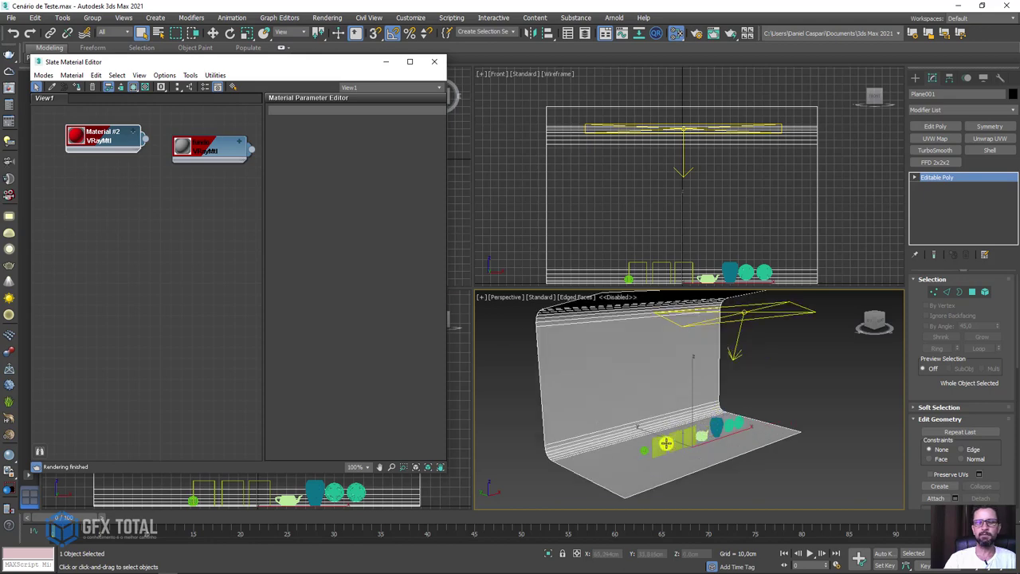
pyautogui.scroll(5, 710, 415)
pyautogui.scroll(3, 630, 438)
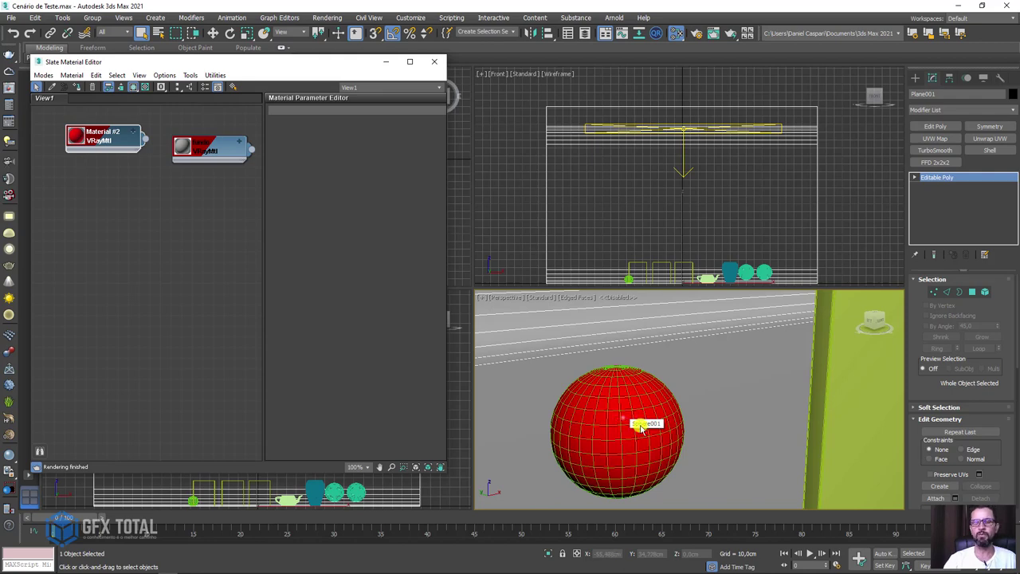
pyautogui.scroll(-5, 744, 385)
pyautogui.scroll(-1, 732, 408)
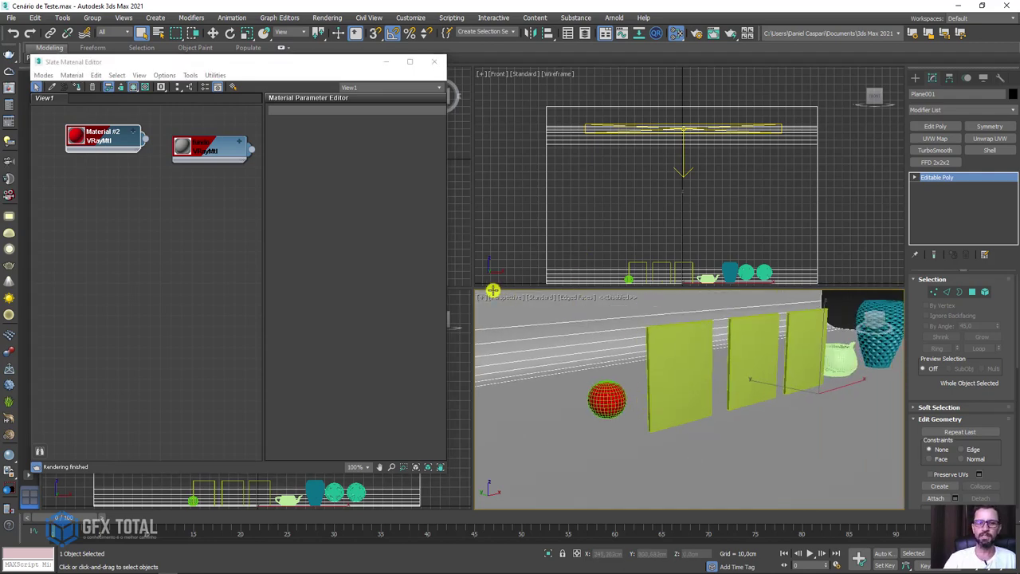
pyautogui.moveTo(481, 287); pyautogui.dragTo(488, 72)
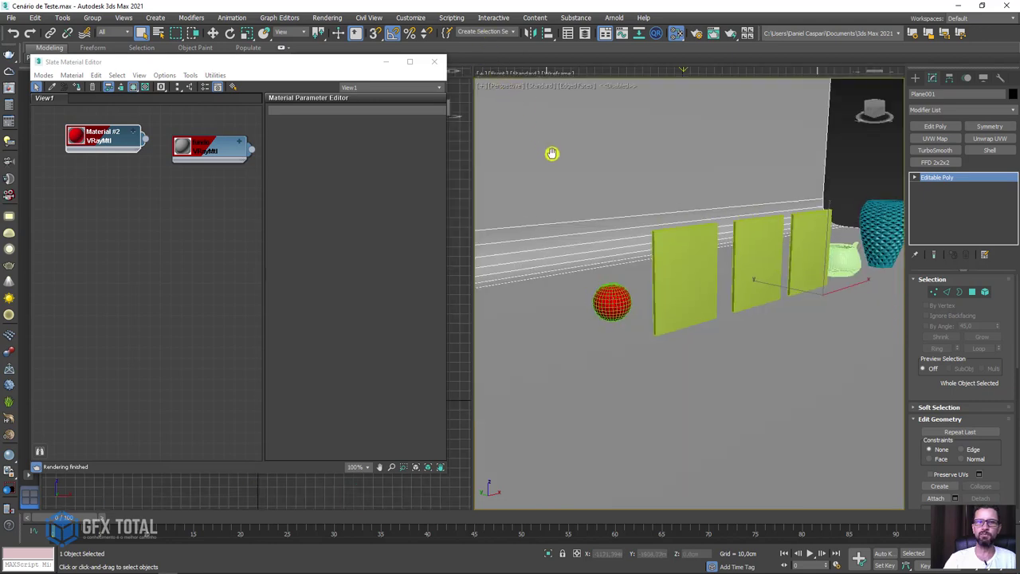
pyautogui.moveTo(934, 72); pyautogui.dragTo(711, 105)
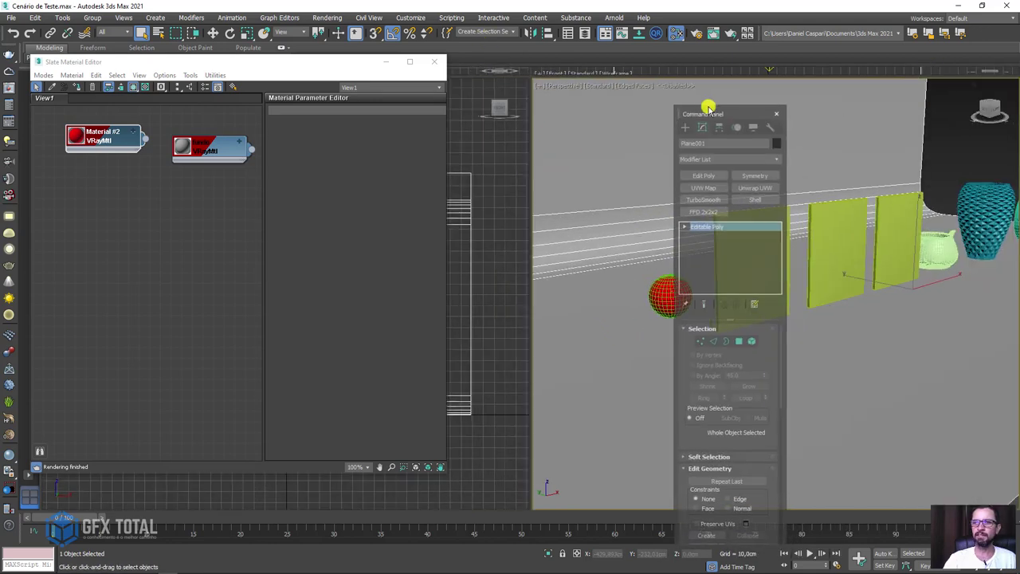
pyautogui.click(777, 114)
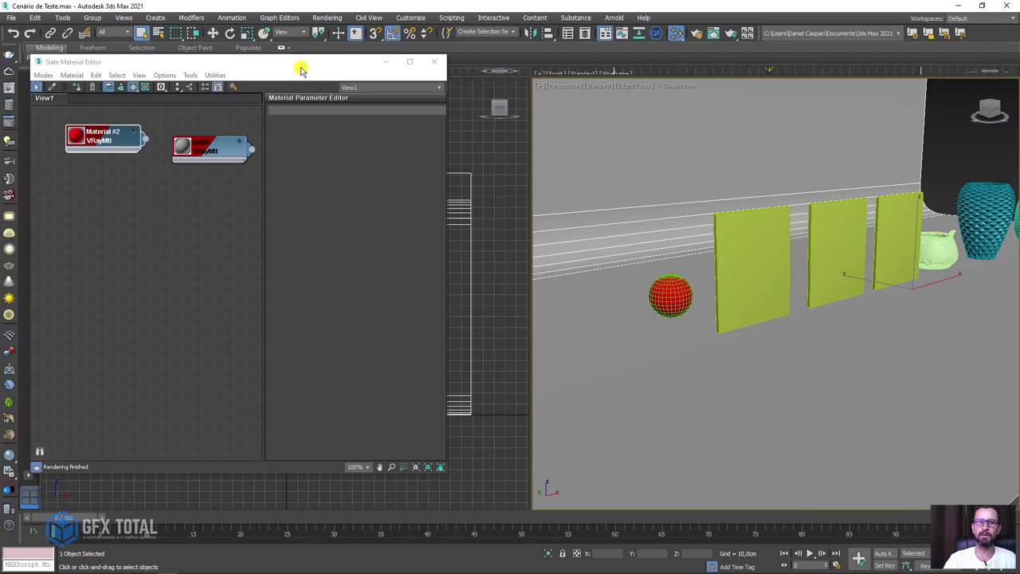
# - Move the material editor aside, zoom toward the planes and select the front green panel
pyautogui.moveTo(298, 64); pyautogui.dragTo(357, 96)
pyautogui.scroll(2, 747, 261)
pyautogui.scroll(3, 692, 278)
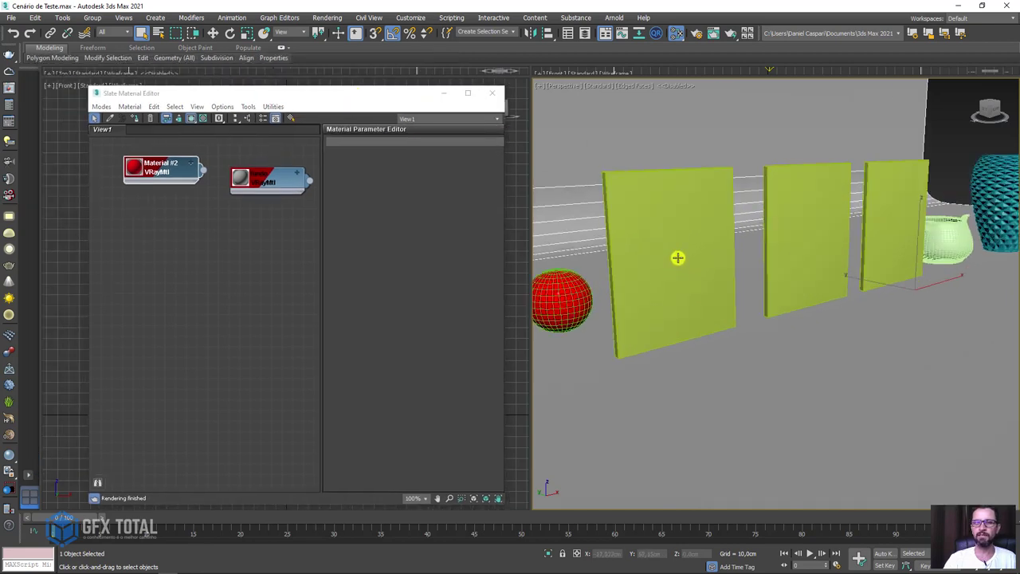
pyautogui.click(678, 259)
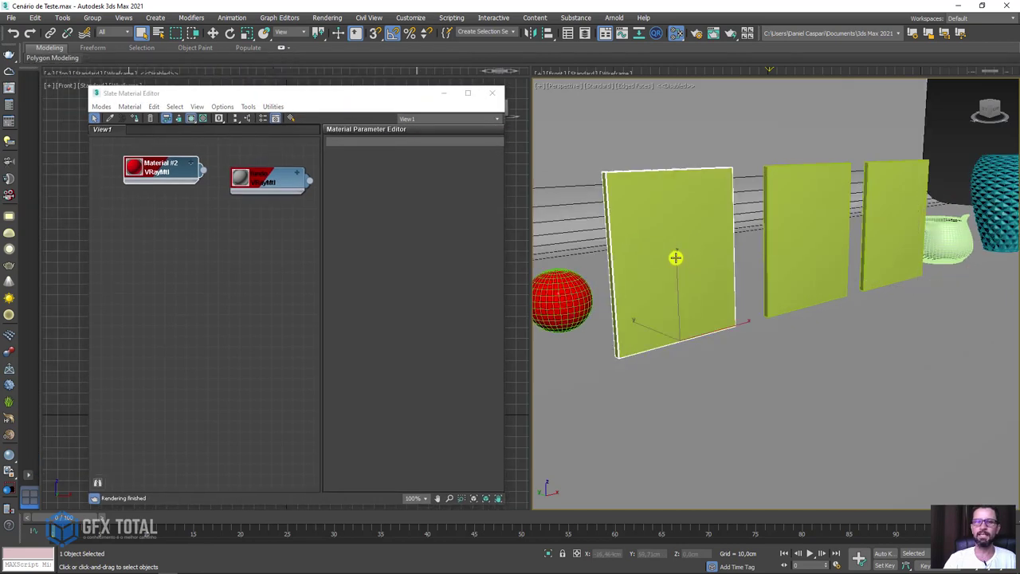
# - Create a new VRayMtl node in Slate and rename it Vidro 01
pyautogui.rightClick(161, 221)
pyautogui.moveTo(194, 224)
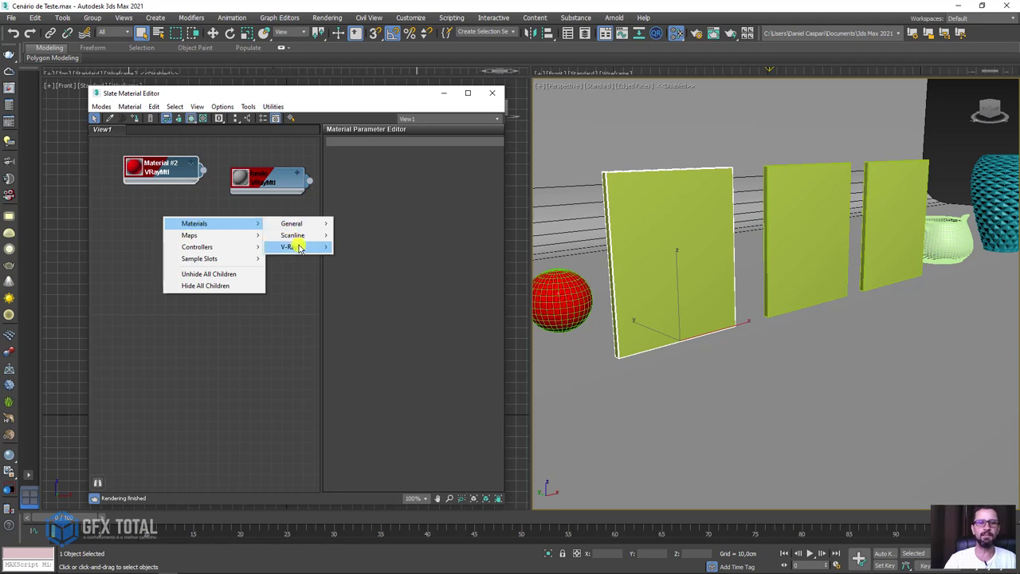
pyautogui.moveTo(289, 246)
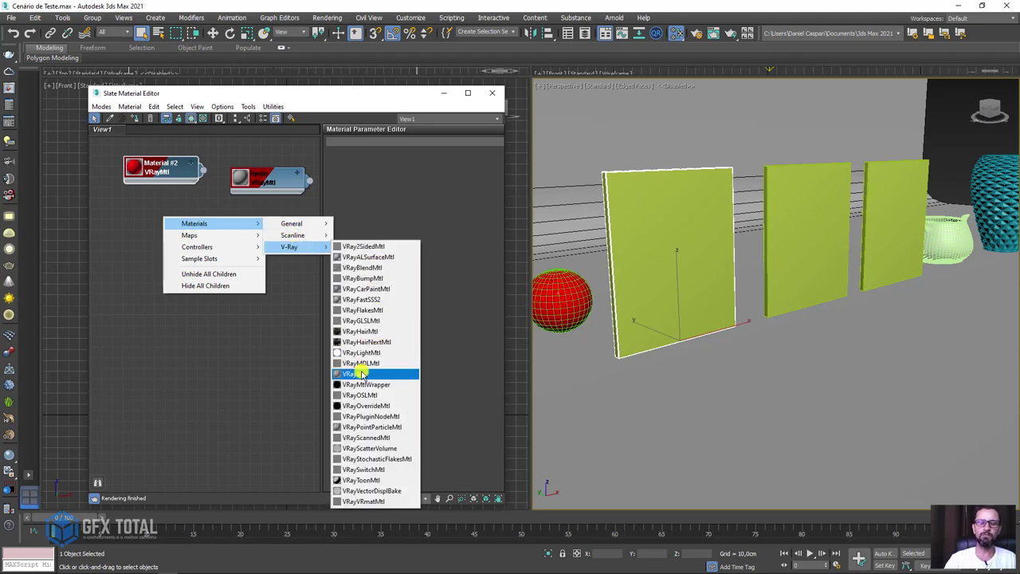
pyautogui.click(361, 373)
pyautogui.click(169, 227)
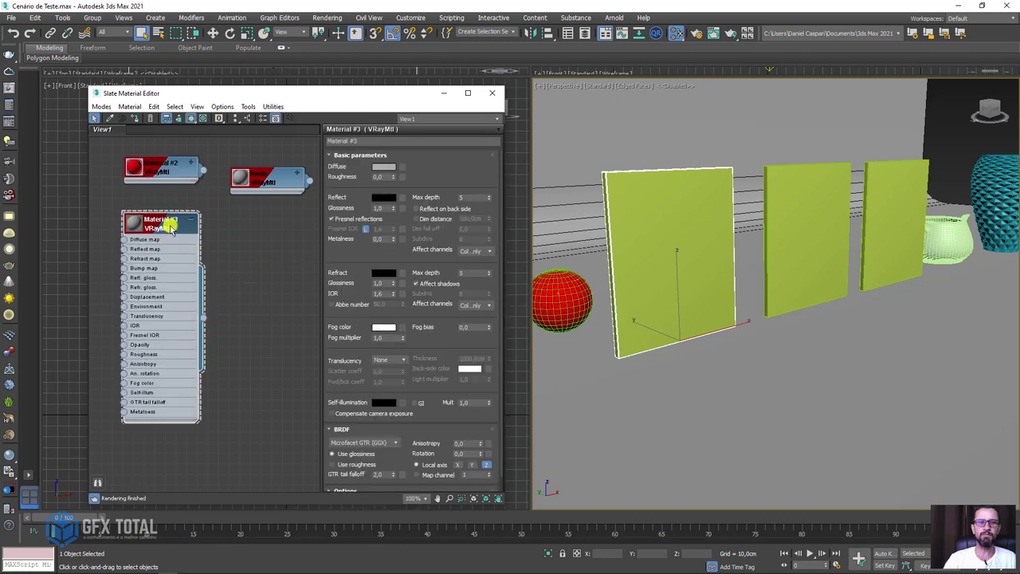
pyautogui.moveTo(170, 227); pyautogui.dragTo(208, 252)
pyautogui.click(211, 250)
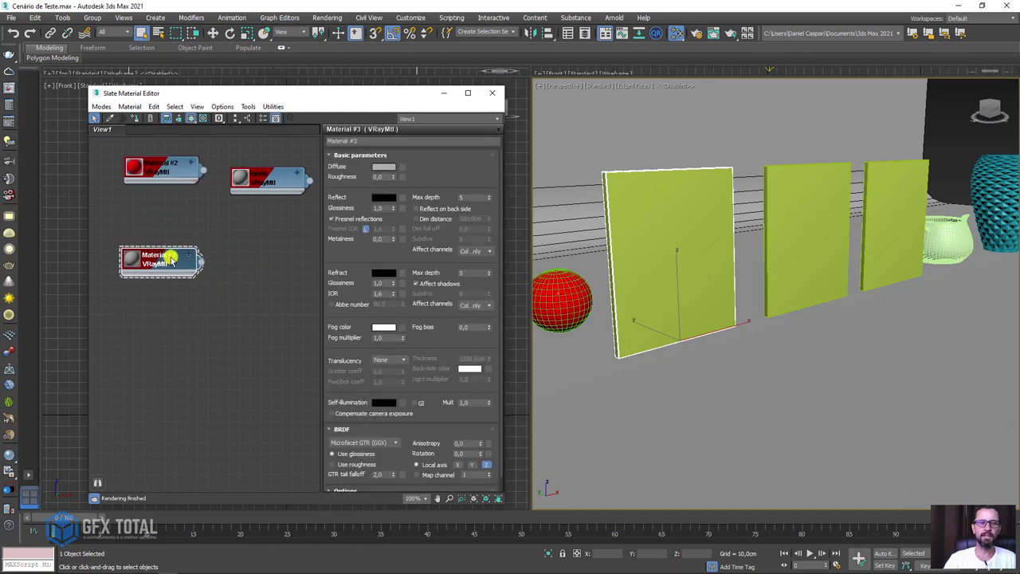
pyautogui.moveTo(359, 141); pyautogui.dragTo(318, 141)
pyautogui.write('Vidro 01')
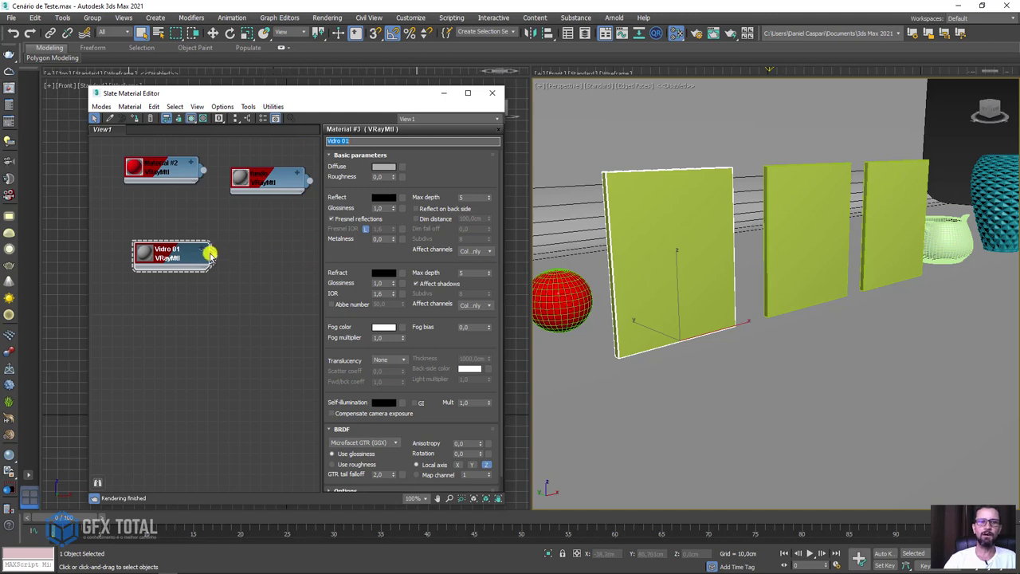
# - Wire Vidro 01 onto the front panel and adjust the view to see the whole backdrop
pyautogui.moveTo(216, 259); pyautogui.dragTo(586, 285)
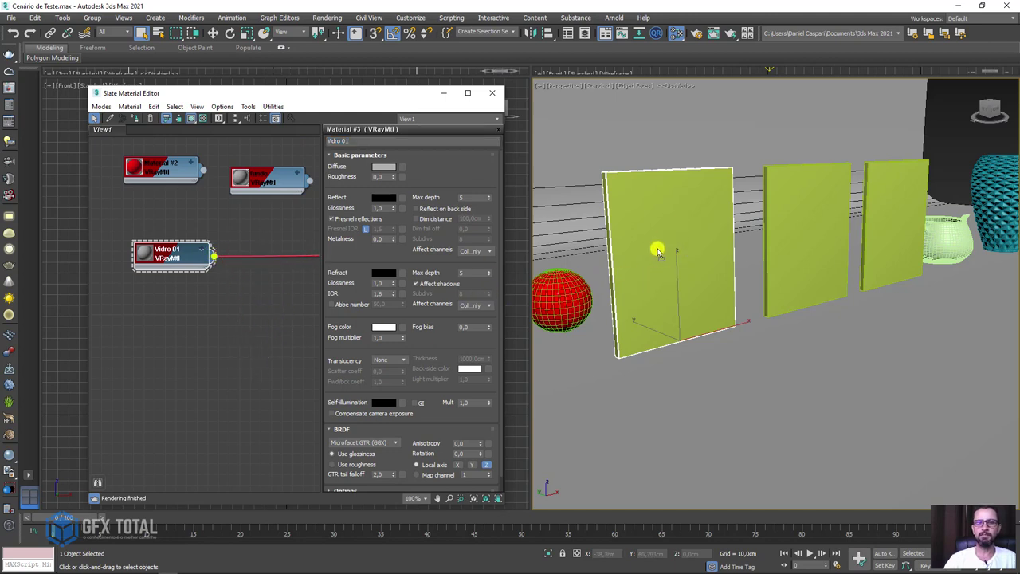
pyautogui.moveTo(586, 285); pyautogui.dragTo(664, 249)
pyautogui.moveTo(734, 275)
pyautogui.mouseDown(button='middle')
pyautogui.moveTo(724, 296)
pyautogui.moveTo(744, 284)
pyautogui.moveTo(722, 290)
pyautogui.mouseUp(button='middle')
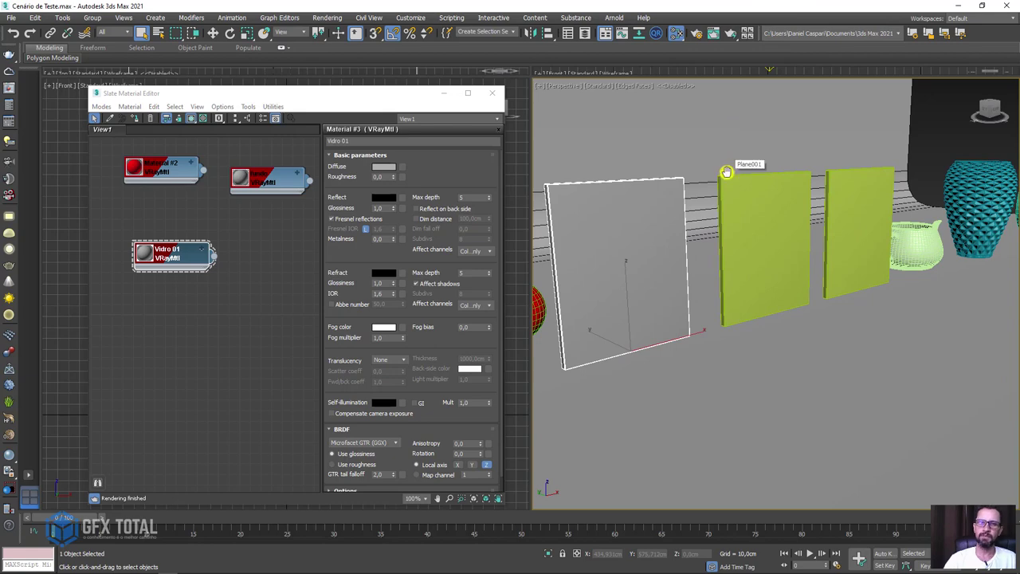
pyautogui.scroll(-5, 724, 164)
pyautogui.moveTo(725, 216)
pyautogui.keyDown('alt'); pyautogui.mouseDown(button='middle')
pyautogui.moveTo(695, 262)
pyautogui.moveTo(778, 226)
pyautogui.mouseUp(button='middle'); pyautogui.keyUp('alt')
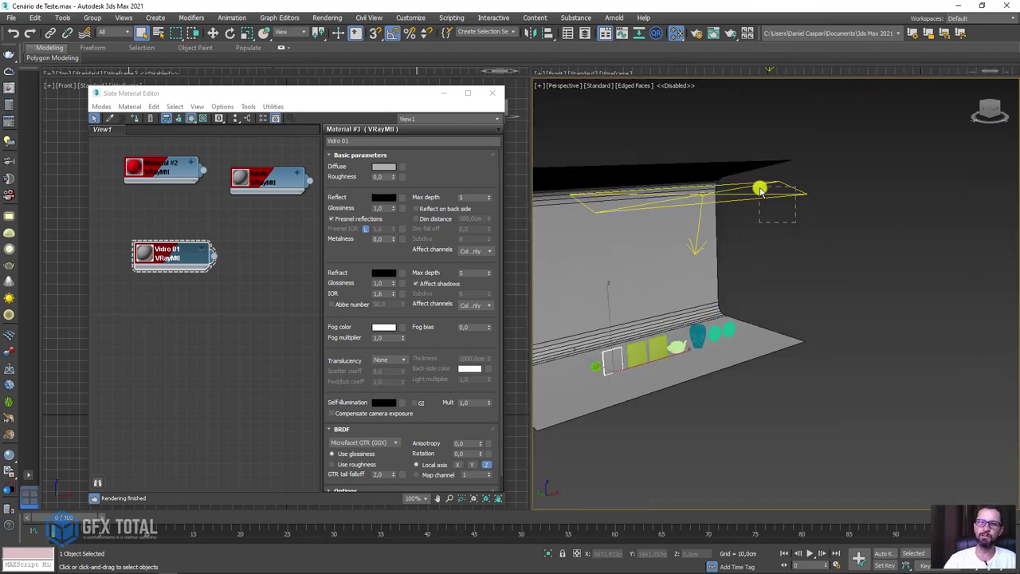
pyautogui.click(762, 190)
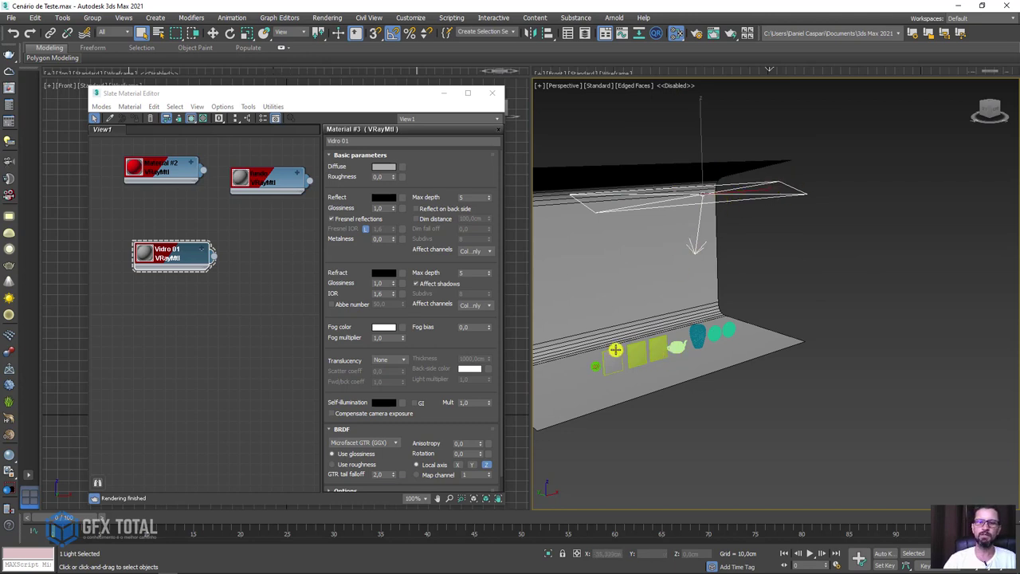
pyautogui.scroll(3, 642, 356)
pyautogui.scroll(3, 610, 364)
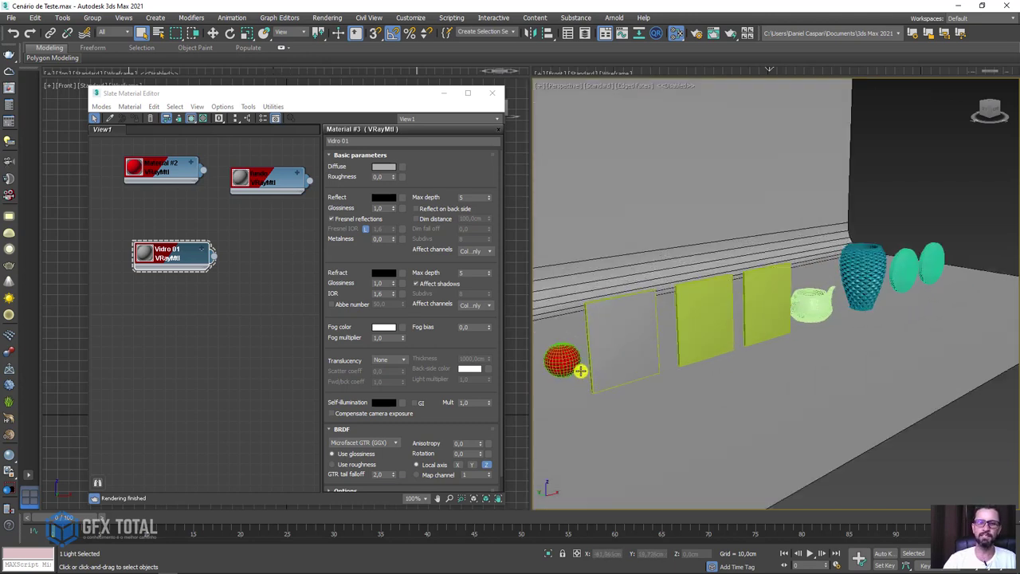
pyautogui.scroll(2, 581, 370)
pyautogui.scroll(2, 665, 332)
pyautogui.scroll(2, 693, 330)
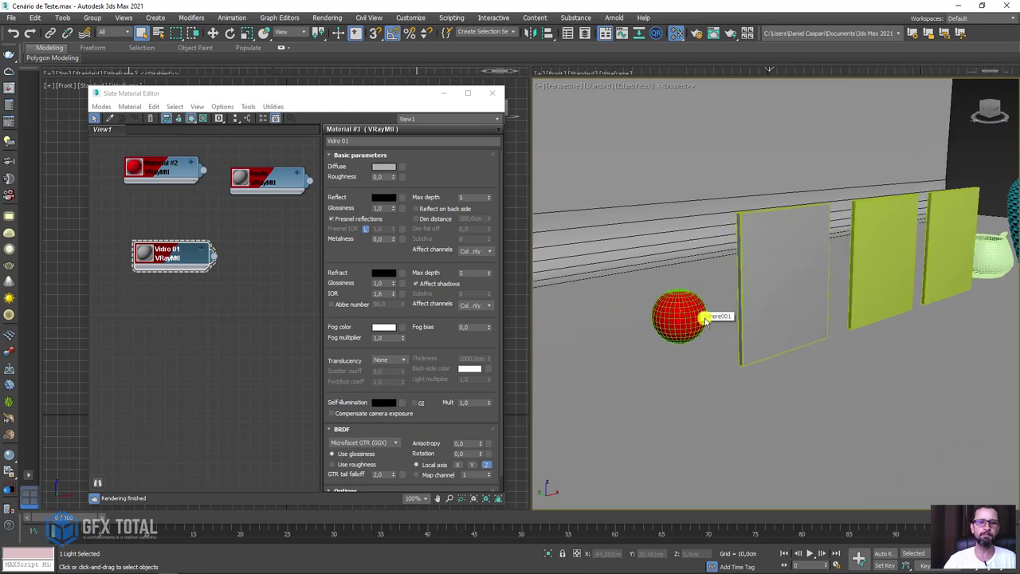
pyautogui.keyDown('alt'); pyautogui.moveTo(838, 338); pyautogui.dragTo(654, 285, button='middle'); pyautogui.keyUp('alt')
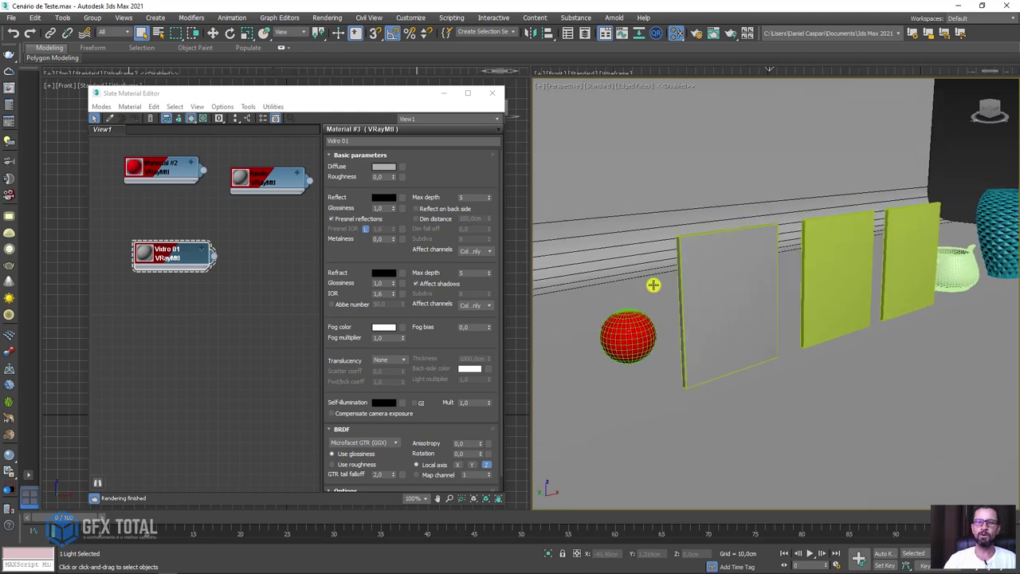
# - Render the Perspective view with V-Ray and arrange the render and material editor windows
pyautogui.click(729, 32)
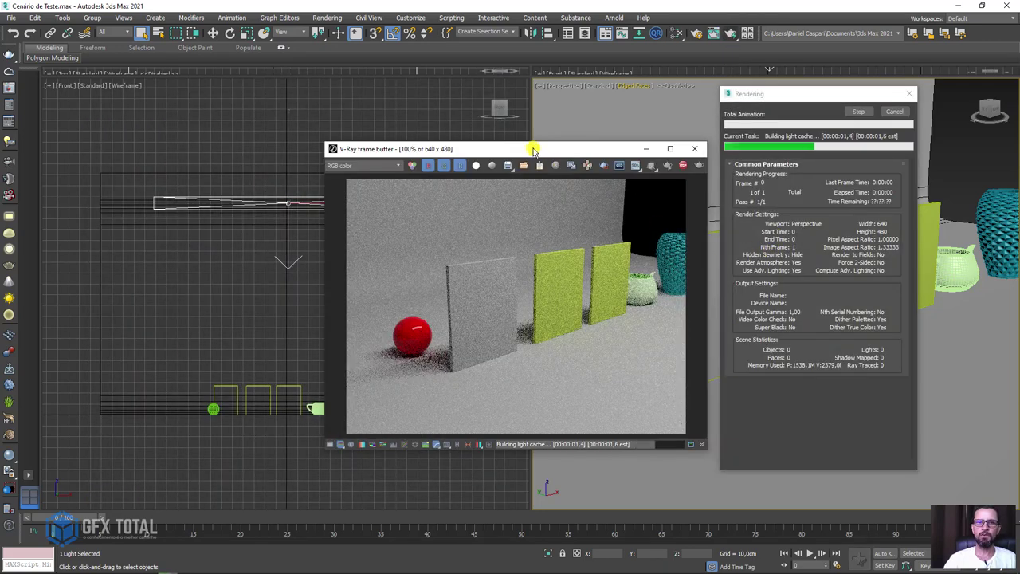
pyautogui.moveTo(533, 150); pyautogui.dragTo(516, 65)
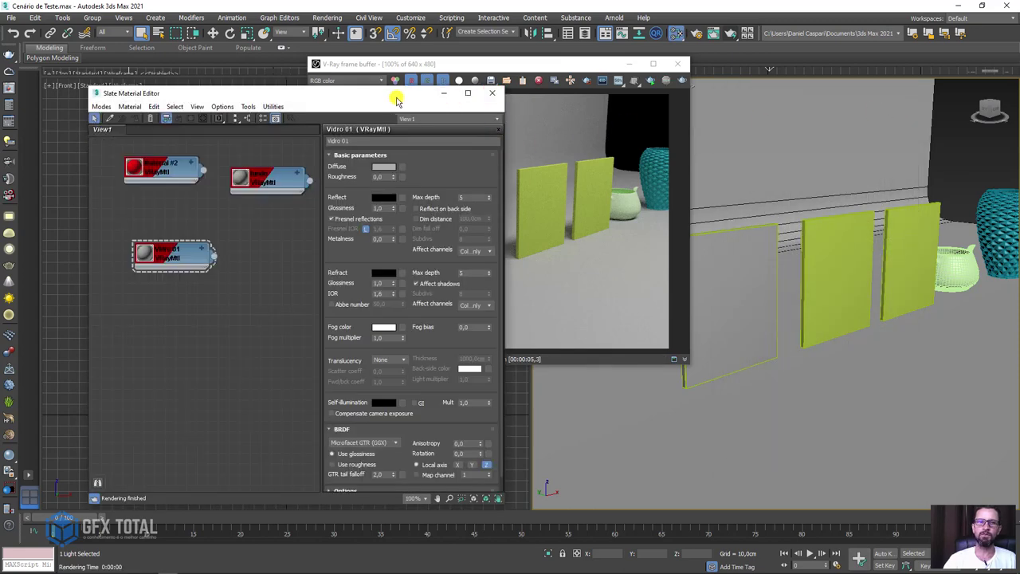
pyautogui.moveTo(399, 94); pyautogui.dragTo(333, 71)
pyautogui.moveTo(484, 64); pyautogui.dragTo(678, 63)
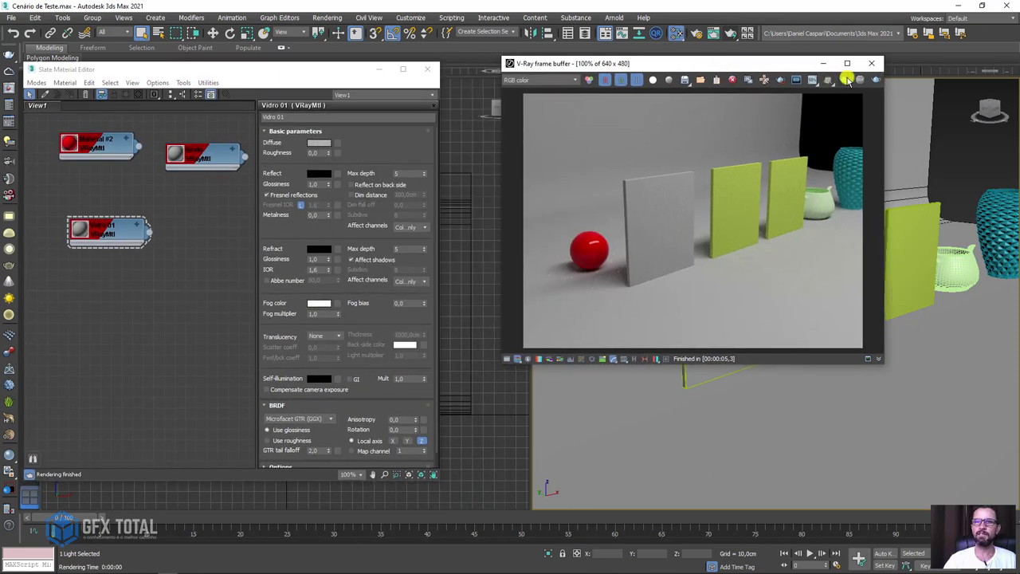
# - Start an interactive V-Ray render and pan back to the sphere and grey panel
pyautogui.click(848, 79)
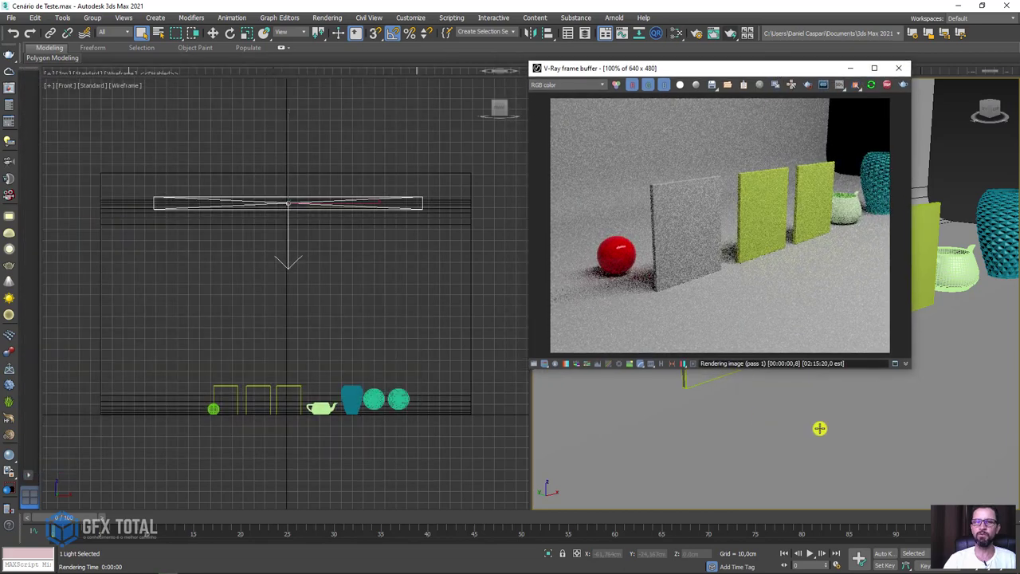
pyautogui.scroll(3, 829, 431)
pyautogui.scroll(3, 802, 421)
pyautogui.scroll(2, 789, 428)
pyautogui.scroll(-2, 824, 422)
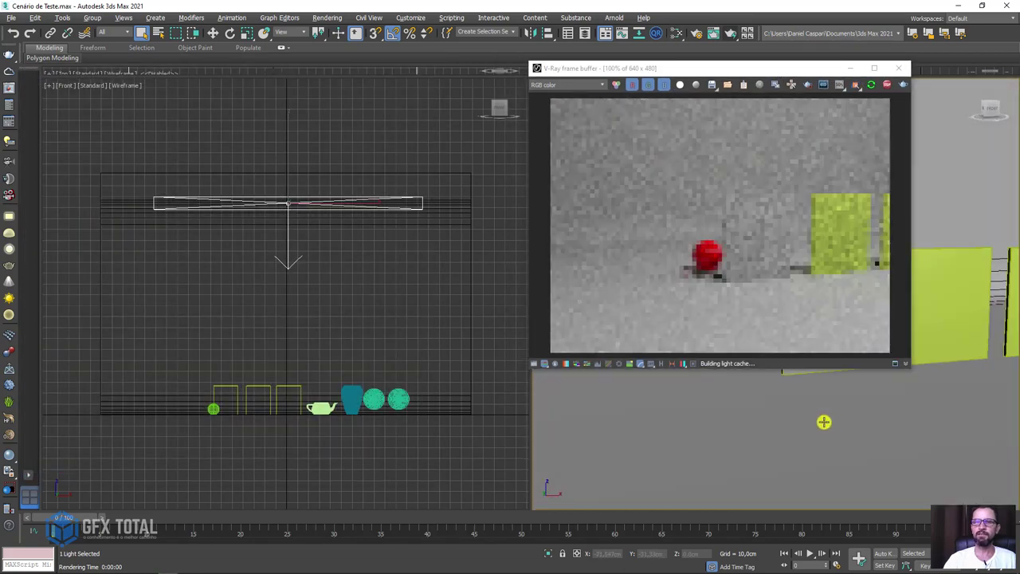
pyautogui.moveTo(824, 421)
pyautogui.mouseDown(button='middle')
pyautogui.moveTo(694, 528)
pyautogui.moveTo(763, 475)
pyautogui.moveTo(928, 499)
pyautogui.moveTo(815, 483)
pyautogui.moveTo(907, 449)
pyautogui.mouseUp(button='middle')
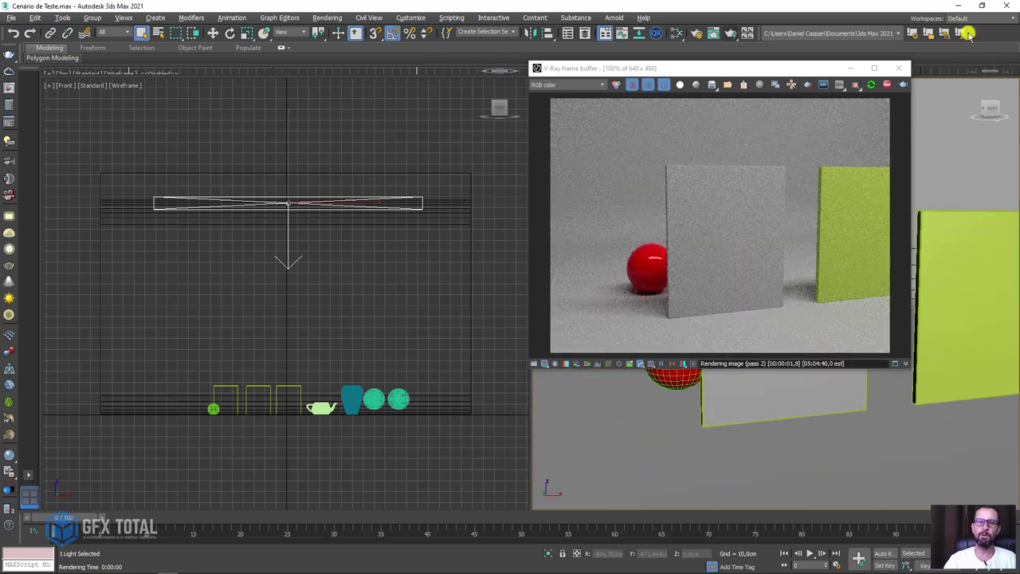
pyautogui.click(676, 33)
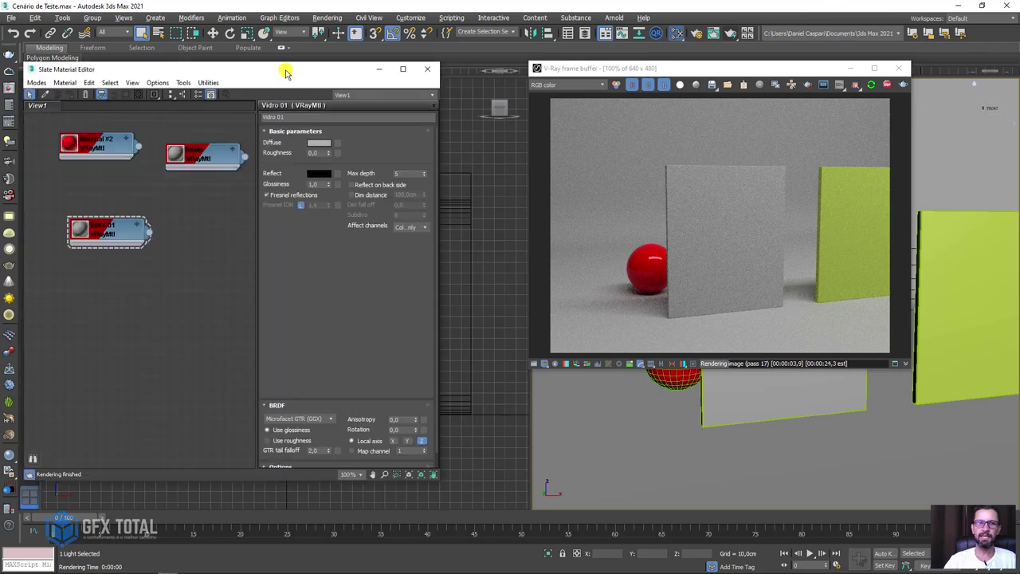
# - Show Vidro 01's parameters and turn on the checkered background in its preview
pyautogui.moveTo(287, 74); pyautogui.dragTo(346, 78)
pyautogui.doubleClick(152, 229)
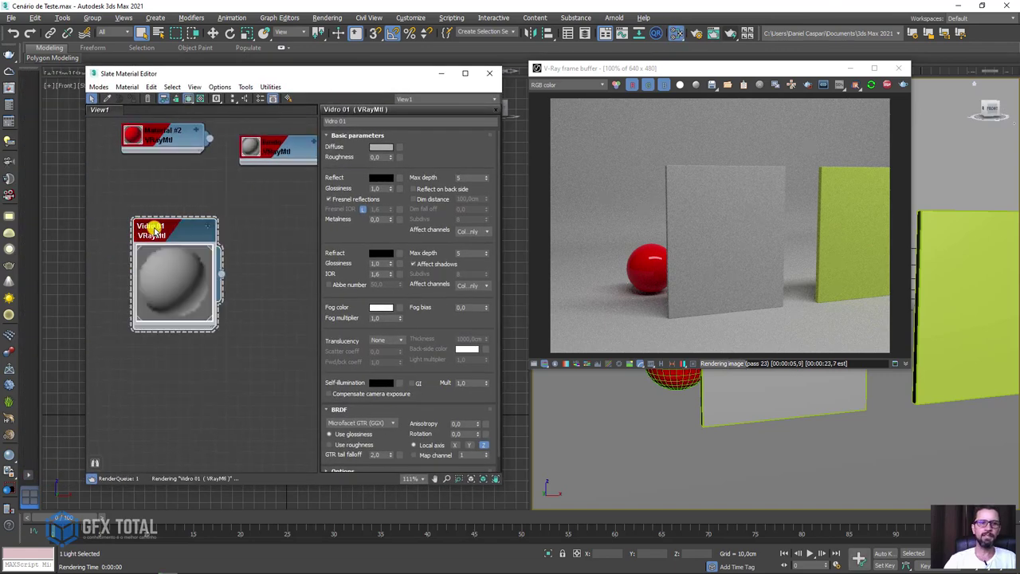
pyautogui.scroll(4, 164, 220)
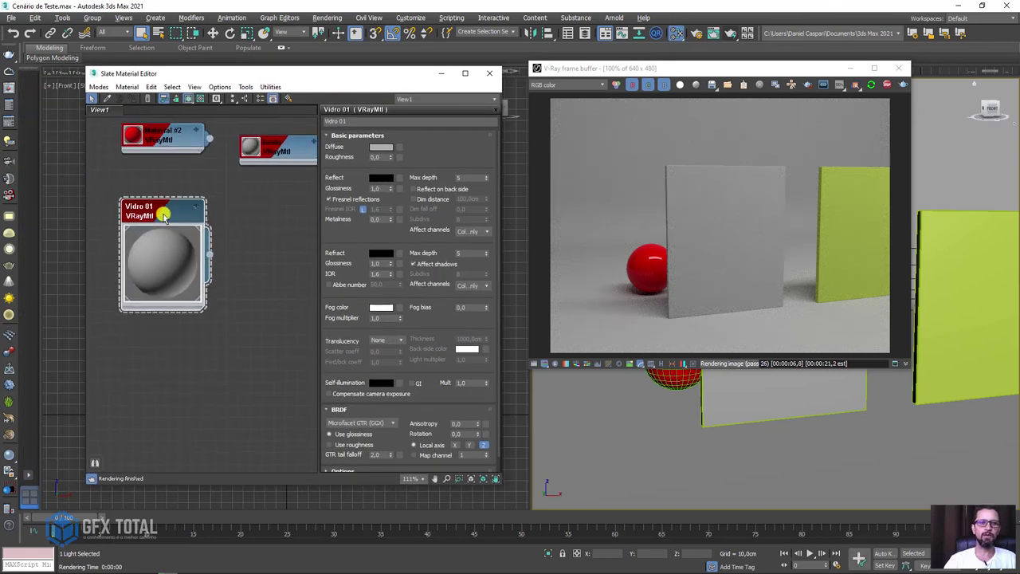
pyautogui.click(193, 98)
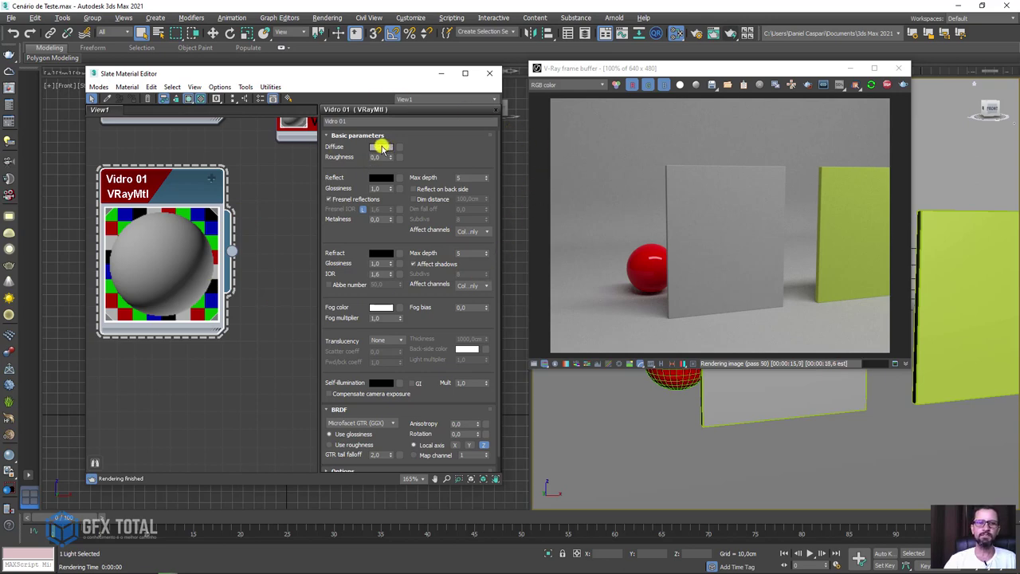
# - Set Vidro 01's diffuse colour to black (Value 0)
pyautogui.click(384, 148)
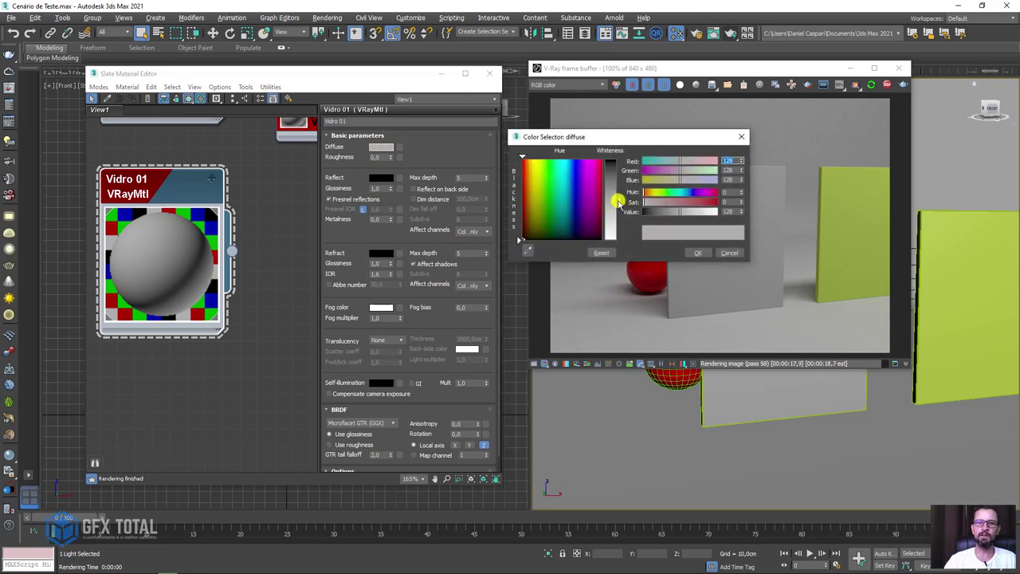
pyautogui.moveTo(620, 201); pyautogui.dragTo(611, 160)
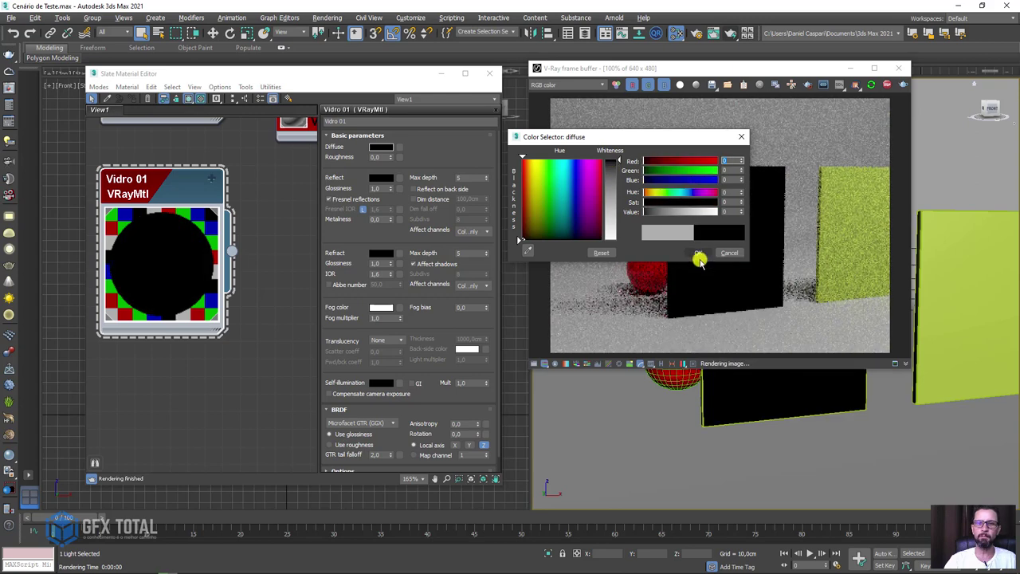
pyautogui.press('Return')
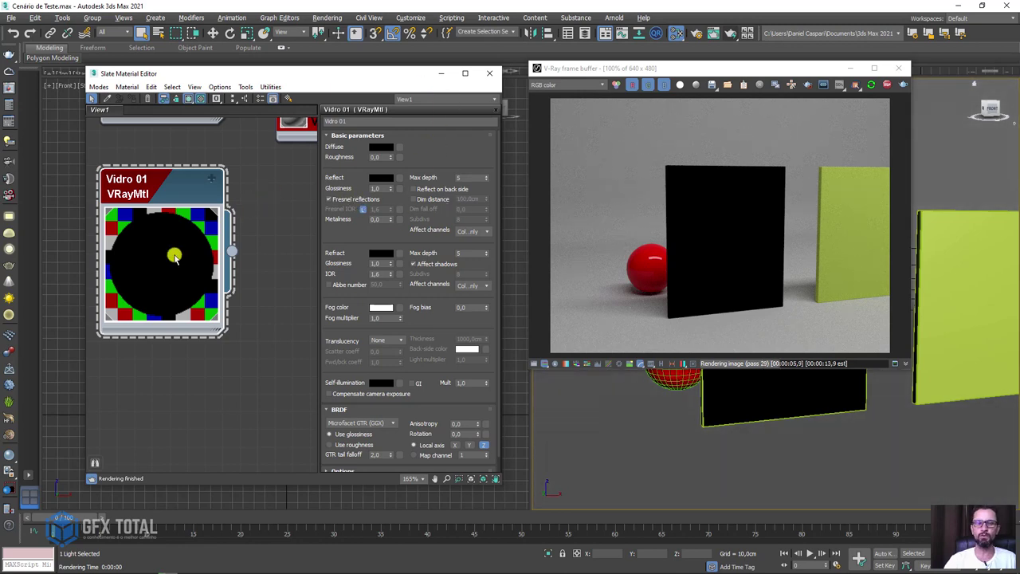
pyautogui.moveTo(152, 200); pyautogui.dragTo(183, 216)
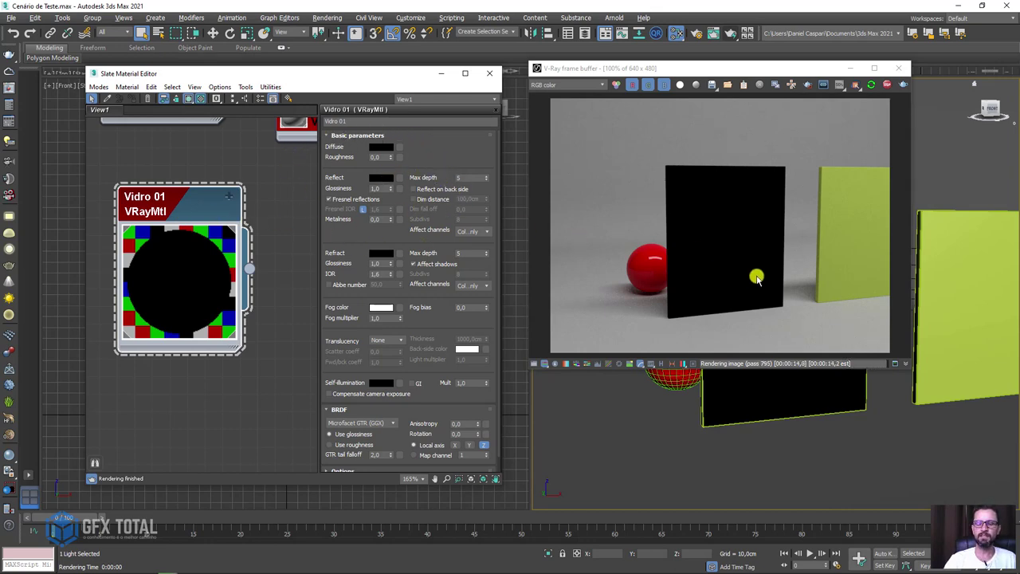
# - Set Vidro 01's reflection colour to white
pyautogui.click(380, 177)
pyautogui.moveTo(616, 180); pyautogui.dragTo(617, 240)
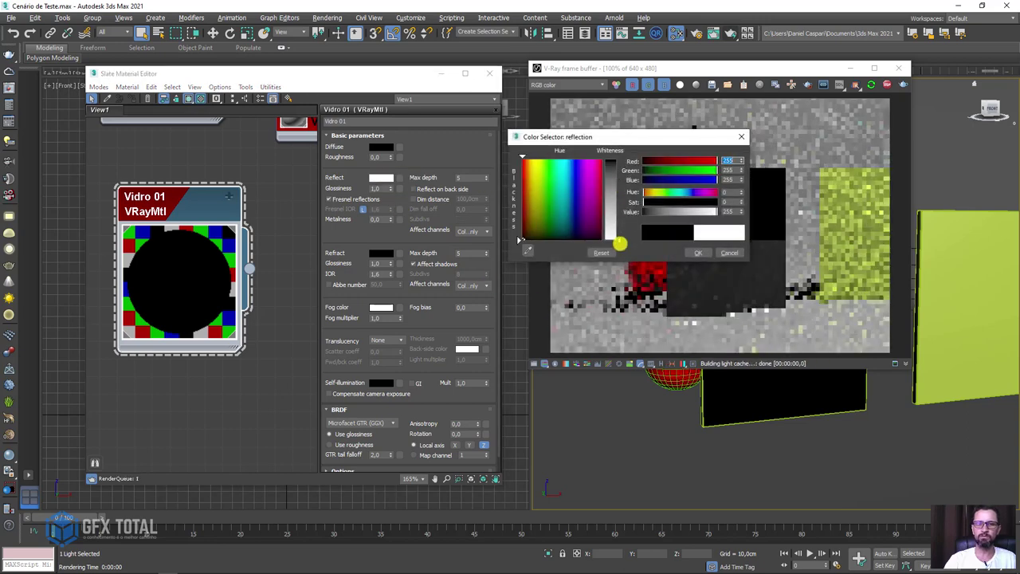
pyautogui.click(698, 253)
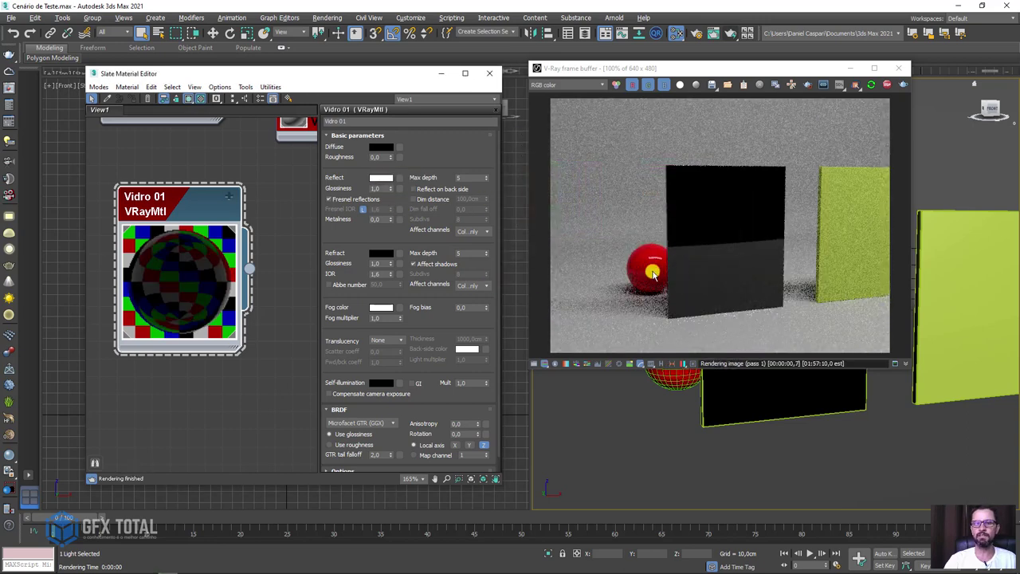
# - Move the red sphere behind the glass panel and orbit to face the panel
pyautogui.click(656, 392)
pyautogui.press('w')
pyautogui.moveTo(656, 392); pyautogui.dragTo(621, 401, button='middle')
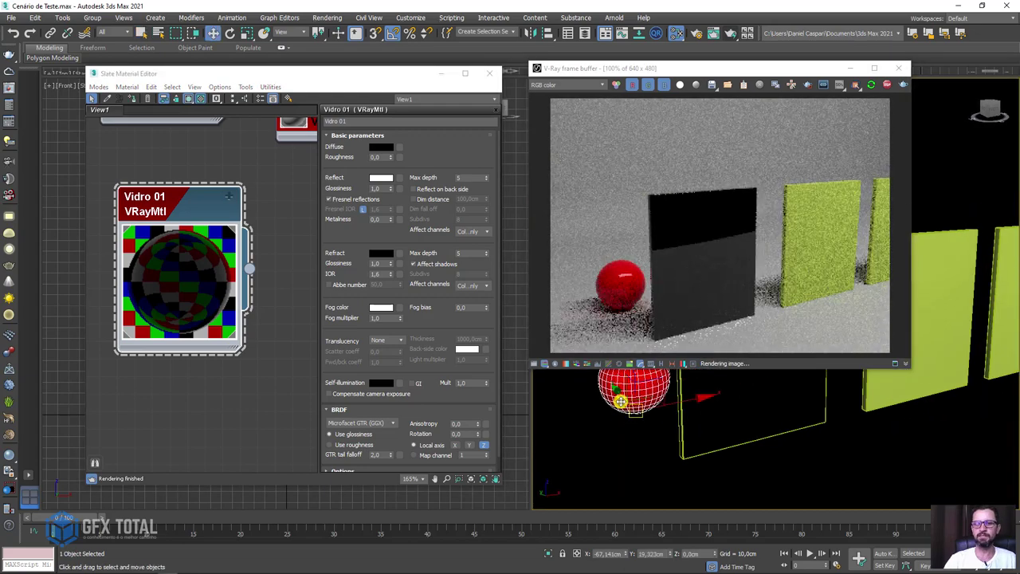
pyautogui.moveTo(621, 401)
pyautogui.mouseDown()
pyautogui.moveTo(795, 470)
pyautogui.moveTo(973, 472)
pyautogui.moveTo(767, 484)
pyautogui.moveTo(883, 470)
pyautogui.moveTo(815, 481)
pyautogui.mouseUp()
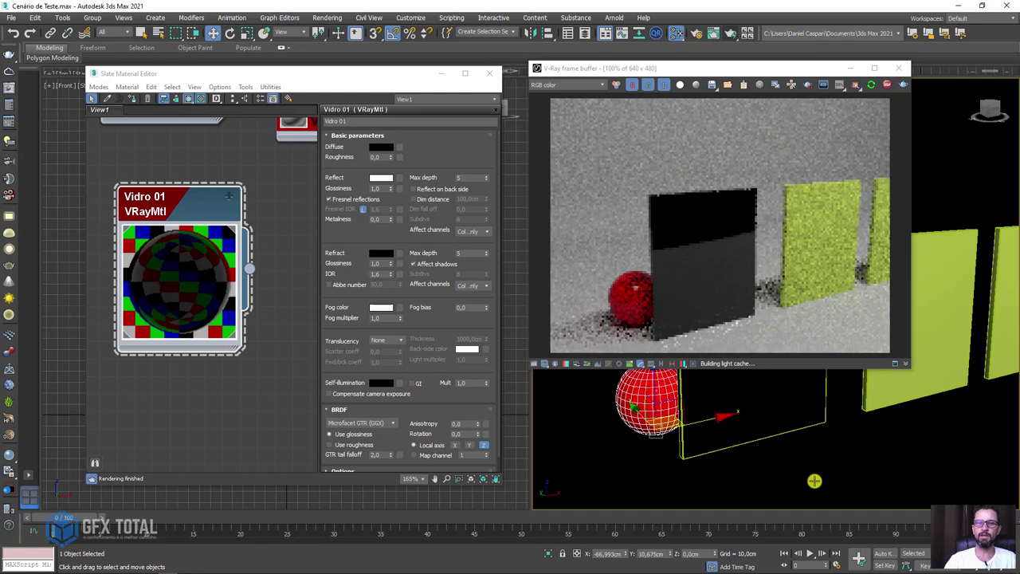
pyautogui.keyDown('alt'); pyautogui.moveTo(814, 481); pyautogui.dragTo(792, 476, button='middle'); pyautogui.keyUp('alt')
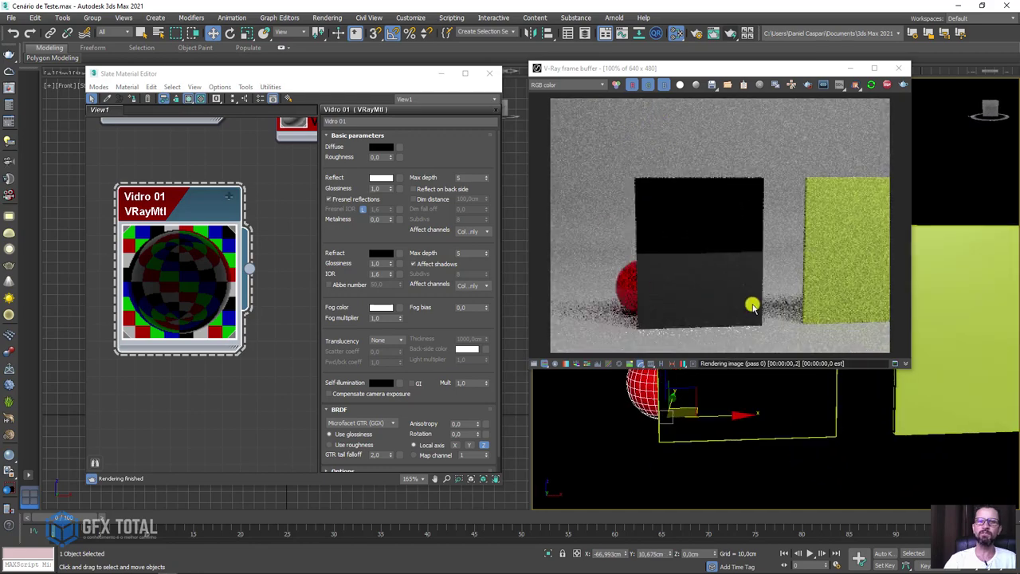
pyautogui.scroll(-2, 360, 205)
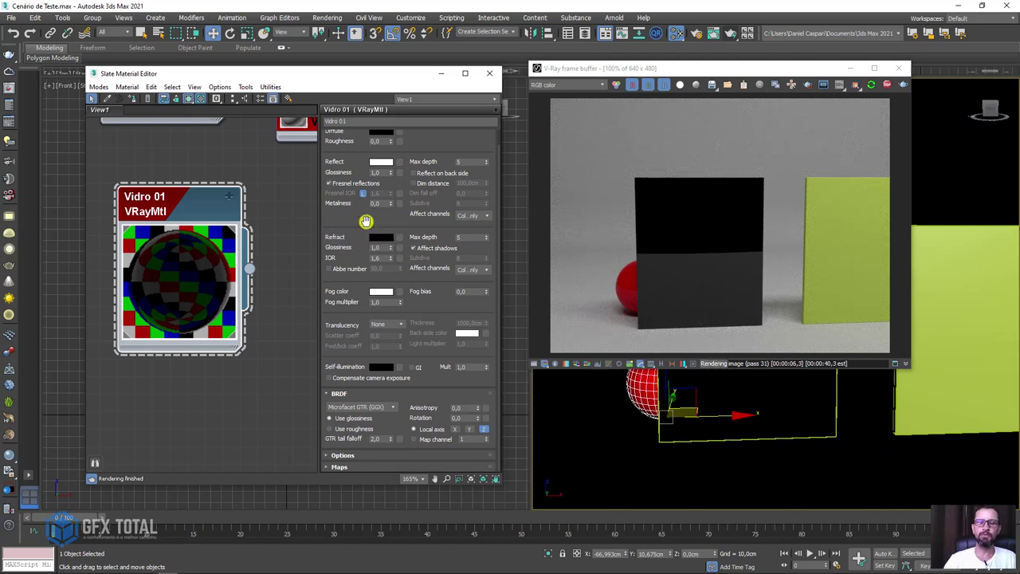
# - Set Vidro 01's refraction colour to pure white (255) and orbit in on the glass box
pyautogui.click(381, 237)
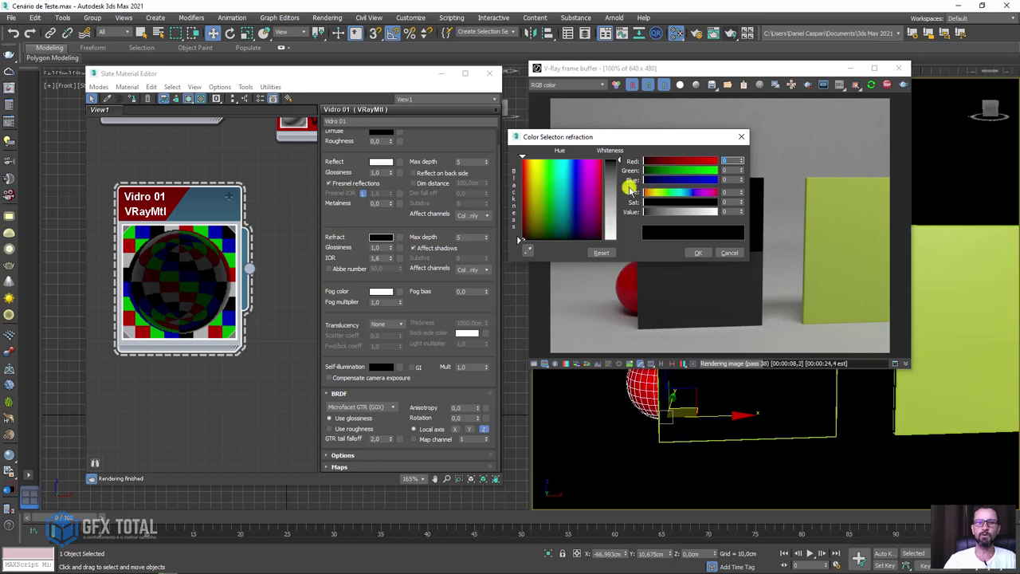
pyautogui.moveTo(619, 159); pyautogui.dragTo(624, 202)
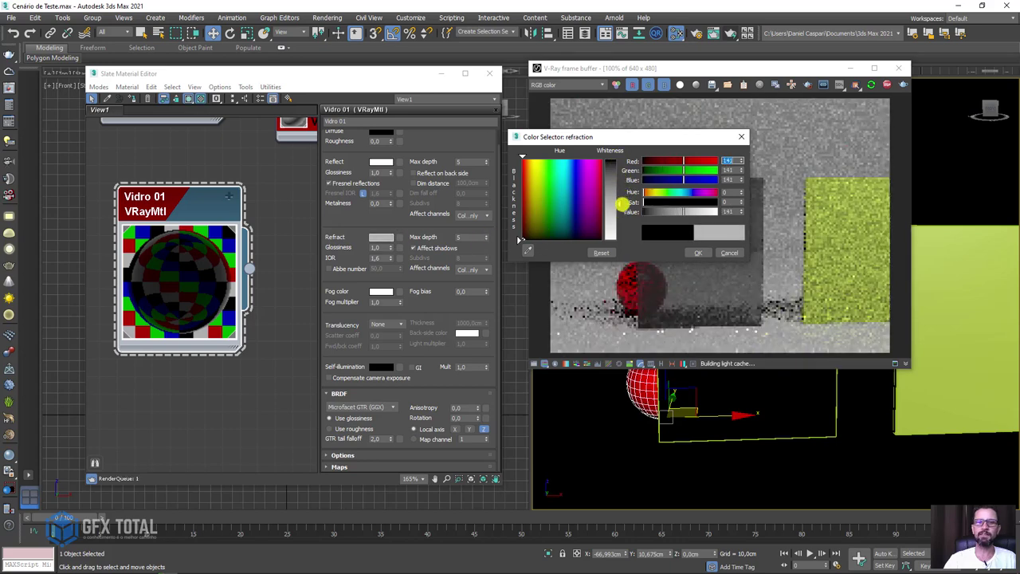
pyautogui.moveTo(644, 141); pyautogui.dragTo(433, 93)
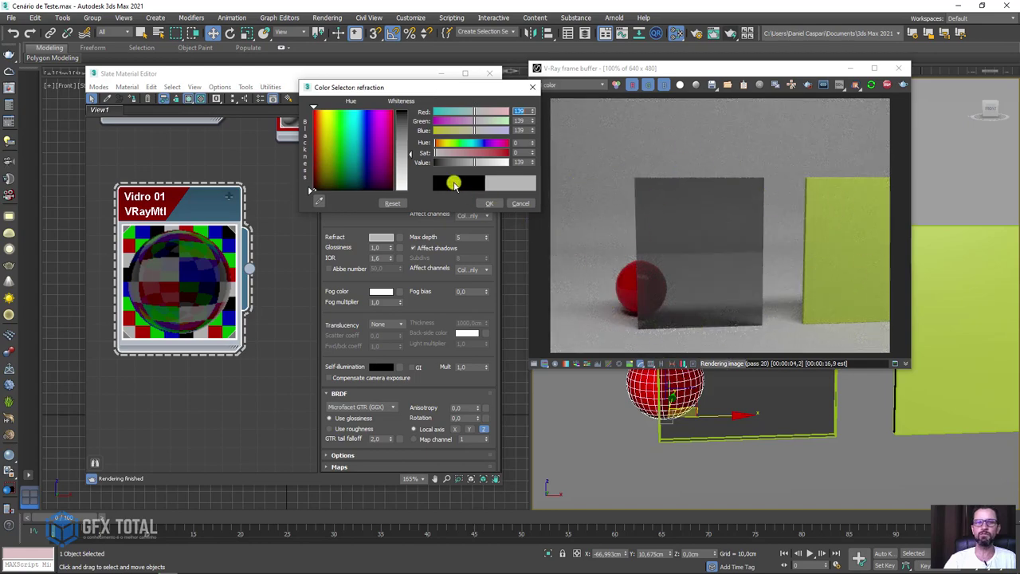
pyautogui.moveTo(479, 162); pyautogui.dragTo(507, 163)
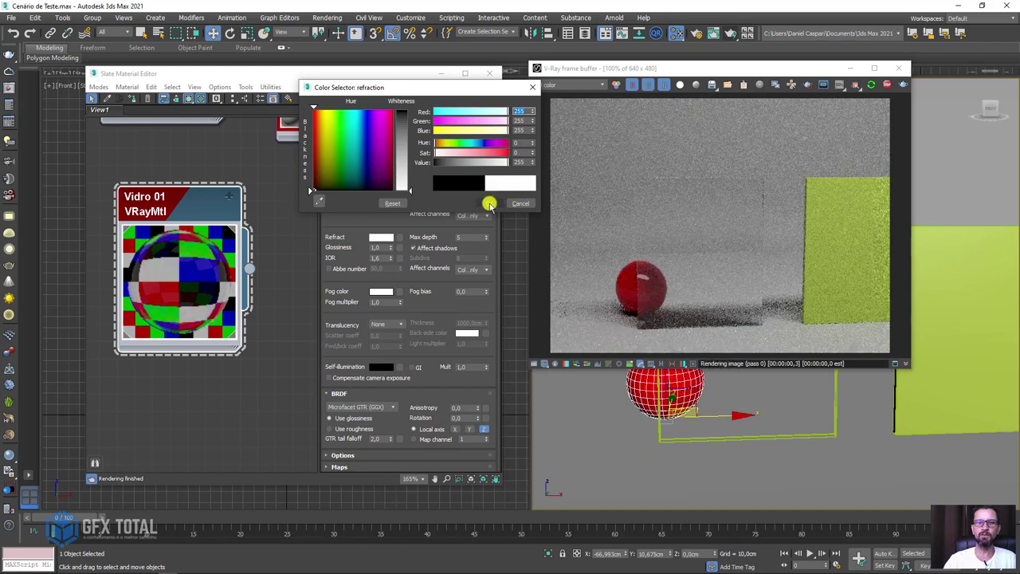
pyautogui.press('Return')
pyautogui.keyDown('alt'); pyautogui.moveTo(782, 440); pyautogui.dragTo(834, 435, button='middle'); pyautogui.keyUp('alt')
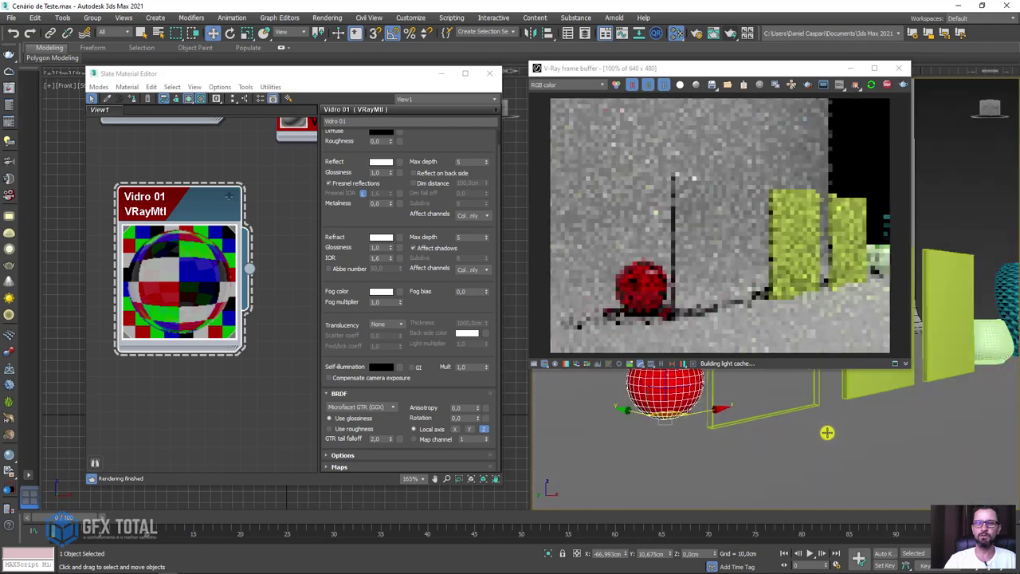
pyautogui.scroll(3, 774, 471)
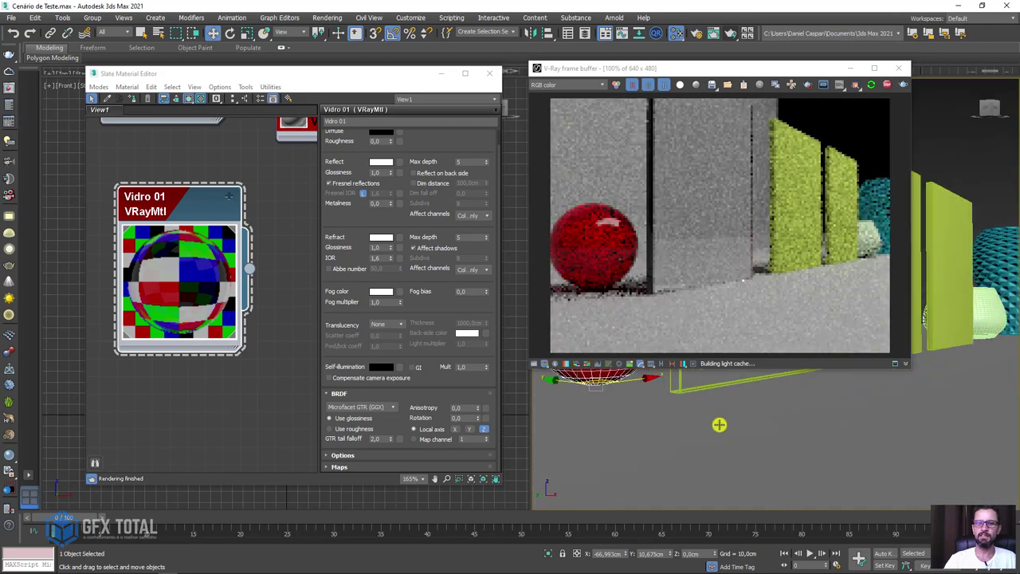
pyautogui.moveTo(712, 463)
pyautogui.mouseDown(button='middle')
pyautogui.moveTo(687, 478)
pyautogui.moveTo(725, 465)
pyautogui.mouseUp(button='middle')
pyautogui.scroll(-2, 687, 478)
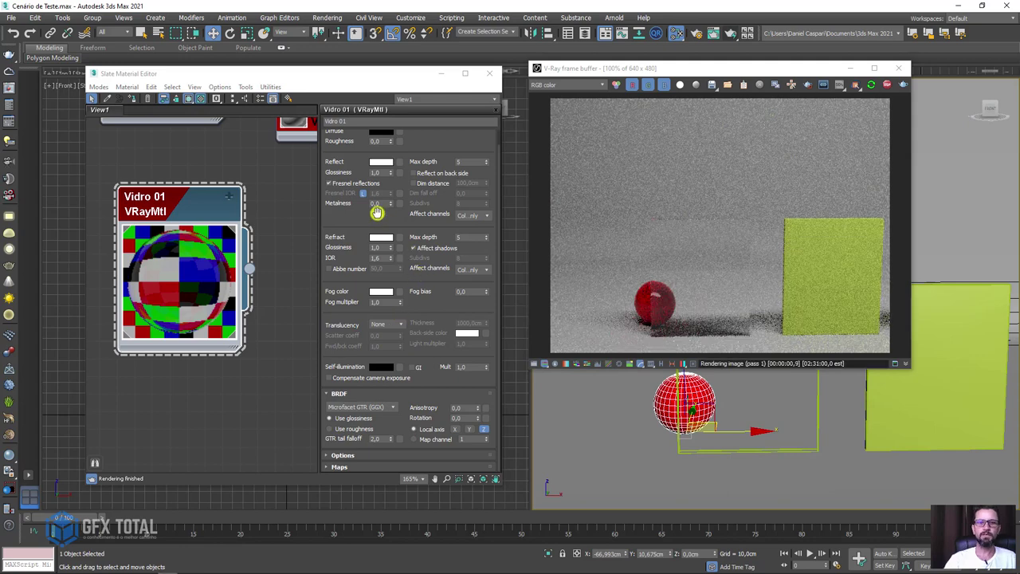
# - Zoom out the node view and shift-drag Vidro 01 into a copy beside it
pyautogui.click(359, 216)
pyautogui.moveTo(104, 194); pyautogui.dragTo(41, 180, button='middle')
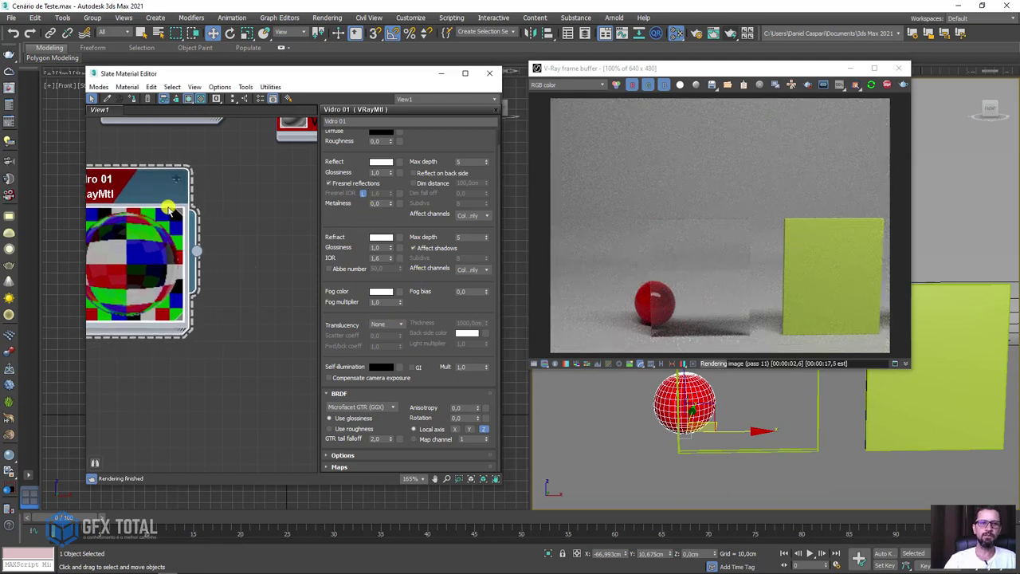
pyautogui.scroll(-2, 163, 201)
pyautogui.scroll(-2, 163, 201)
pyautogui.moveTo(143, 245); pyautogui.dragTo(144, 298)
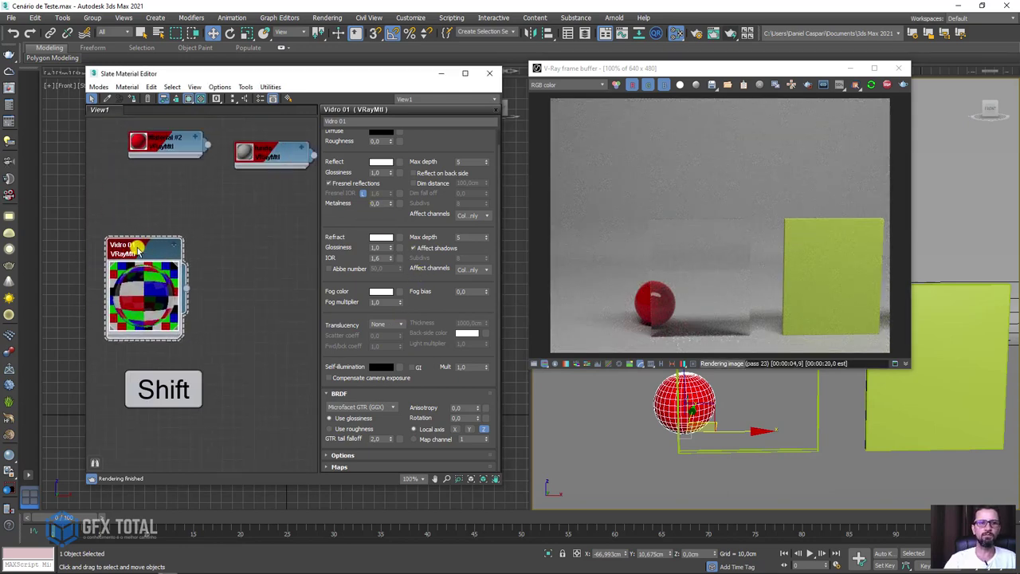
pyautogui.keyDown('shift'); pyautogui.moveTo(134, 251); pyautogui.dragTo(241, 253); pyautogui.keyUp('shift')
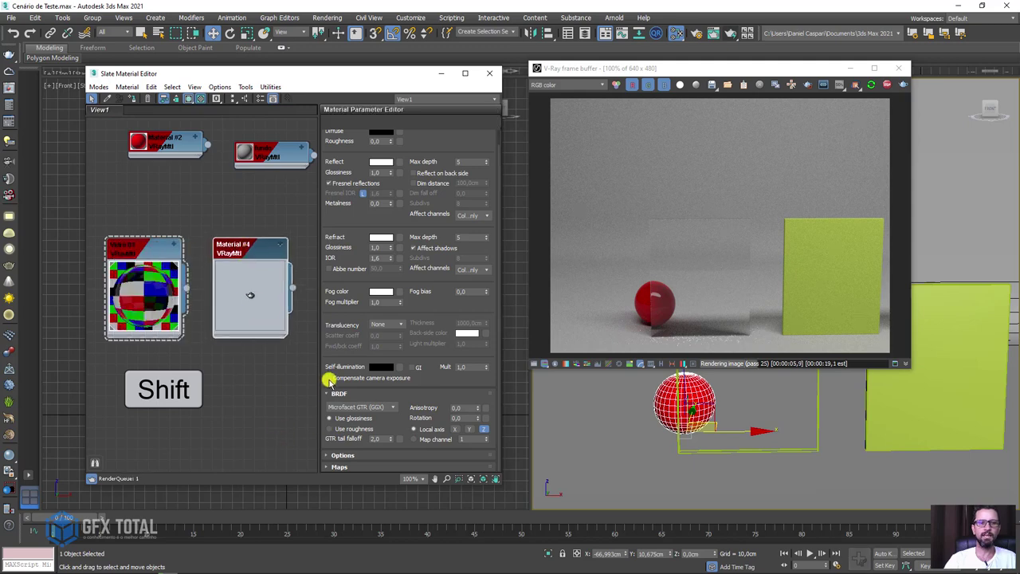
pyautogui.doubleClick(230, 254)
# - Rename the copy Vidro 02, stop the test render and bring up the PureRef board
pyautogui.click(372, 121)
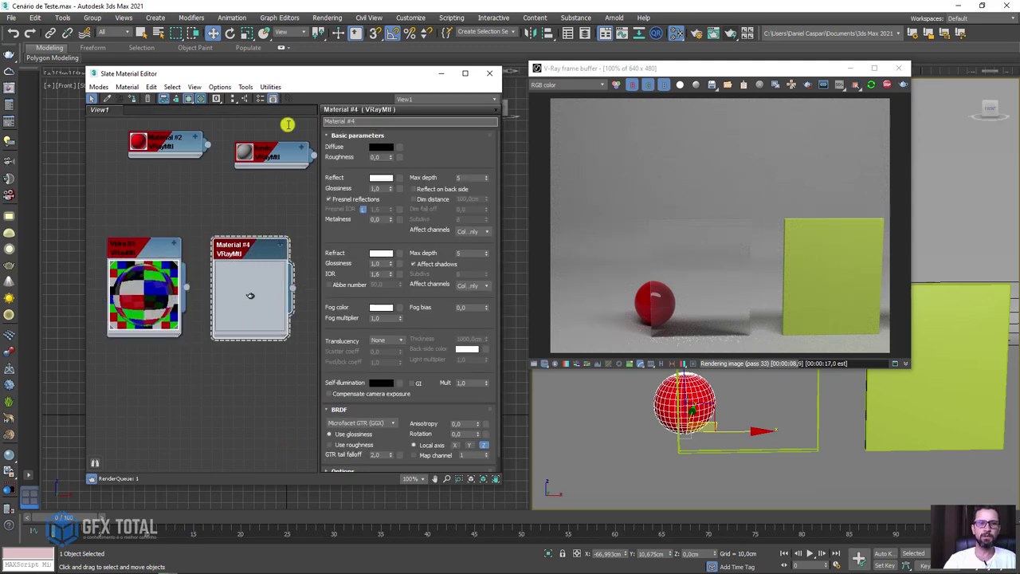
pyautogui.write('Vidro 02')
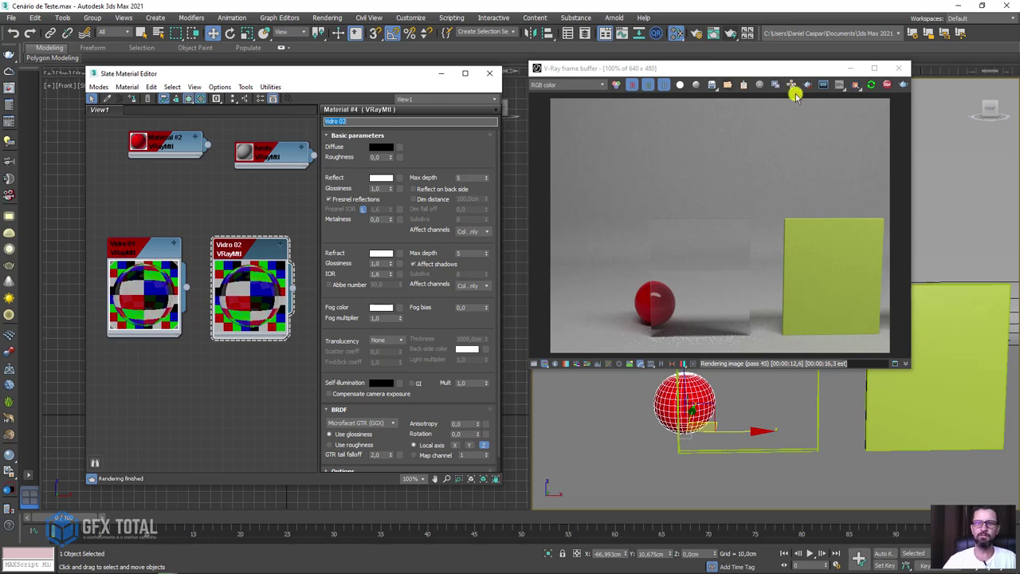
pyautogui.click(888, 85)
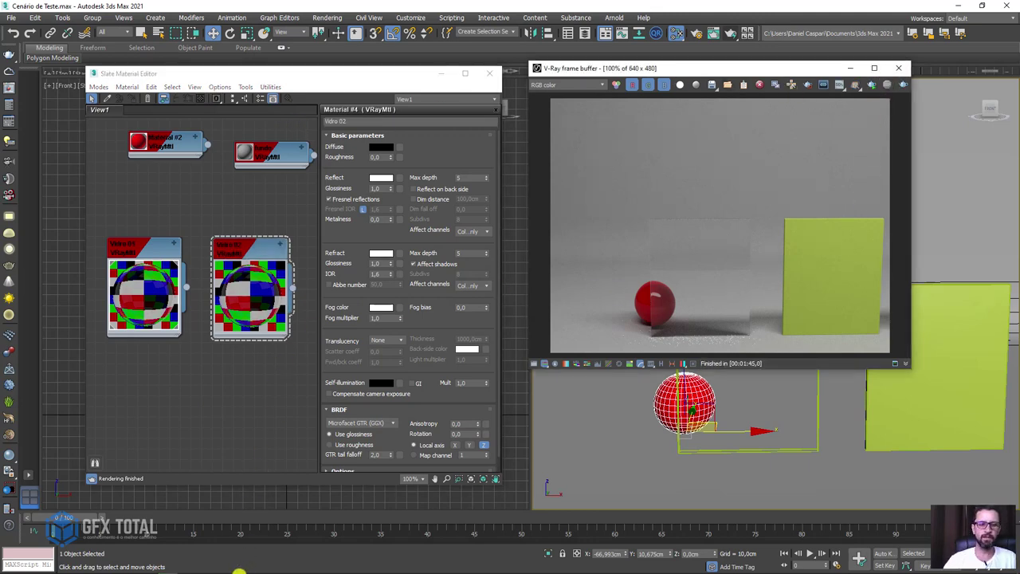
pyautogui.click(151, 567)
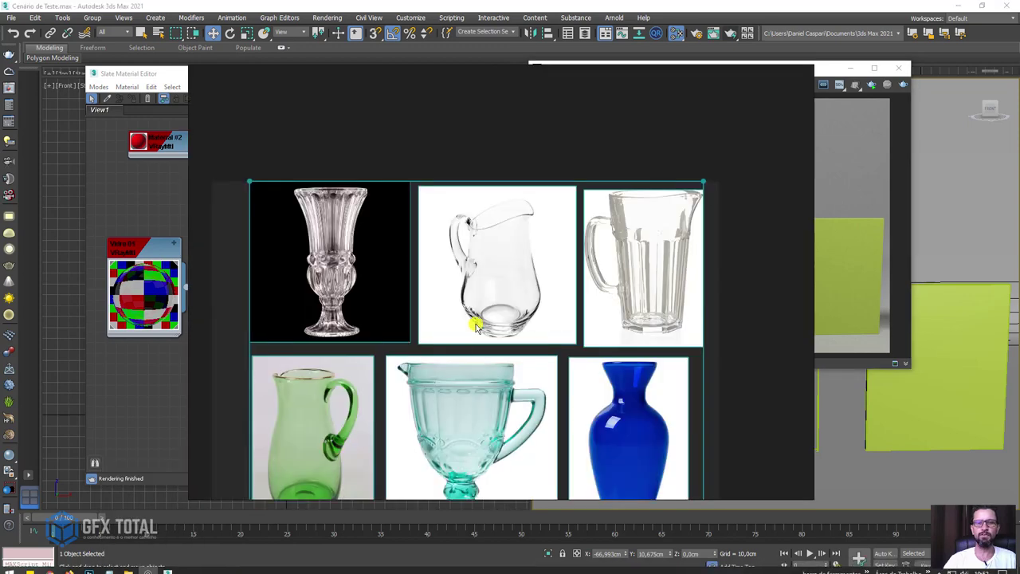
# - Zoom the PureRef board and shift the clear vase and two pitcher photos up-left
pyautogui.scroll(-2, 479, 325)
pyautogui.scroll(2, 392, 328)
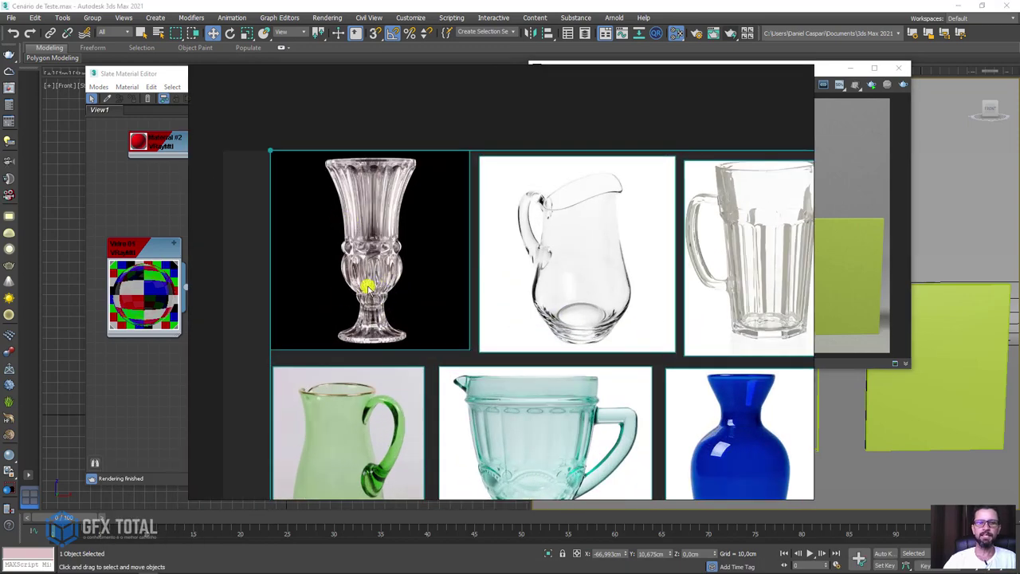
pyautogui.moveTo(375, 198); pyautogui.dragTo(353, 183)
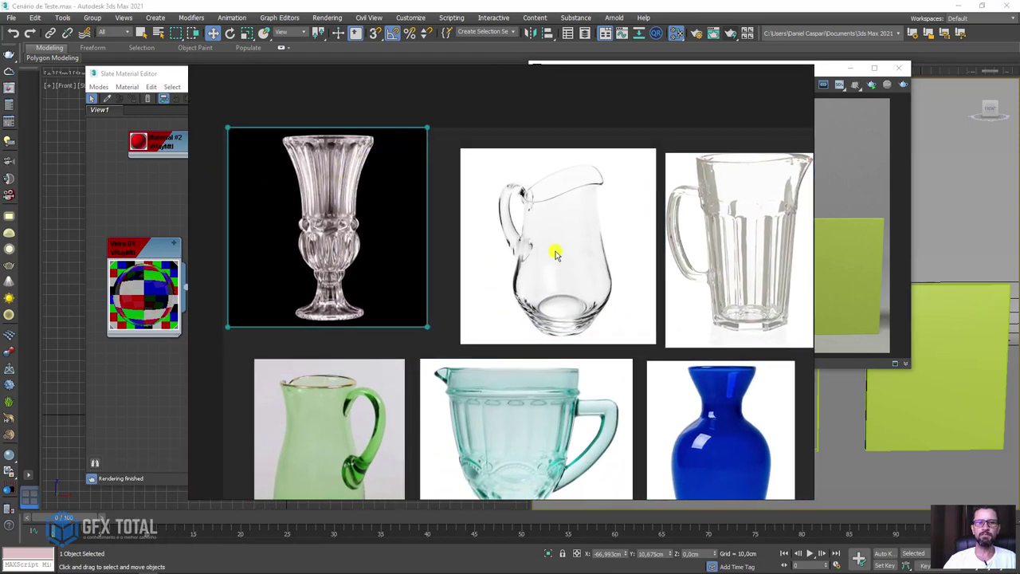
pyautogui.moveTo(556, 254); pyautogui.dragTo(531, 229)
pyautogui.moveTo(688, 235)
pyautogui.mouseDown()
pyautogui.moveTo(683, 225)
pyautogui.moveTo(693, 223)
pyautogui.moveTo(683, 226)
pyautogui.mouseUp()
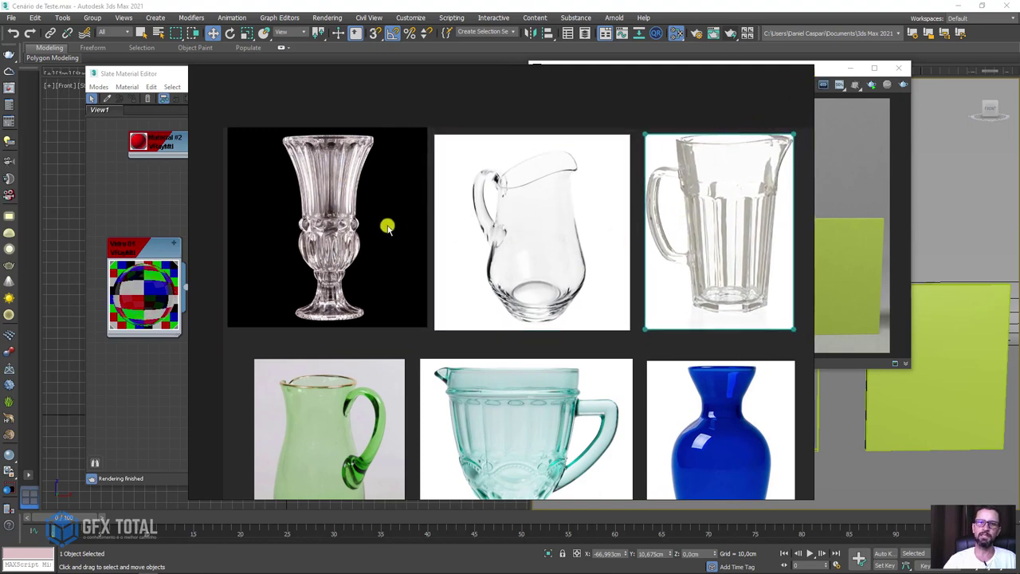
# - Return to the scene, pan to the teapot, vase and spheres, and select the textured vase
pyautogui.click(824, 72)
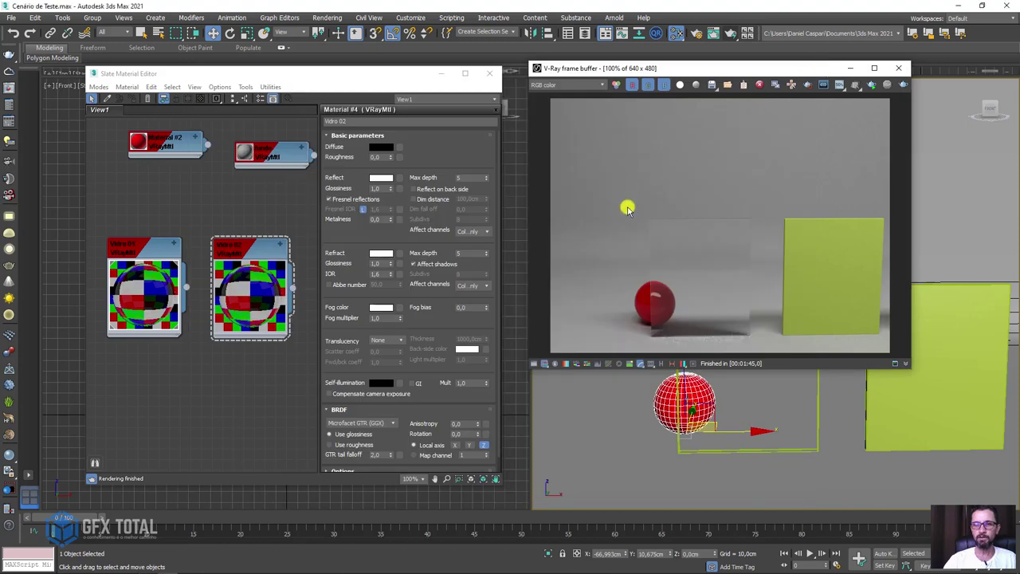
pyautogui.scroll(-4, 815, 440)
pyautogui.moveTo(931, 423); pyautogui.dragTo(788, 423, button='middle')
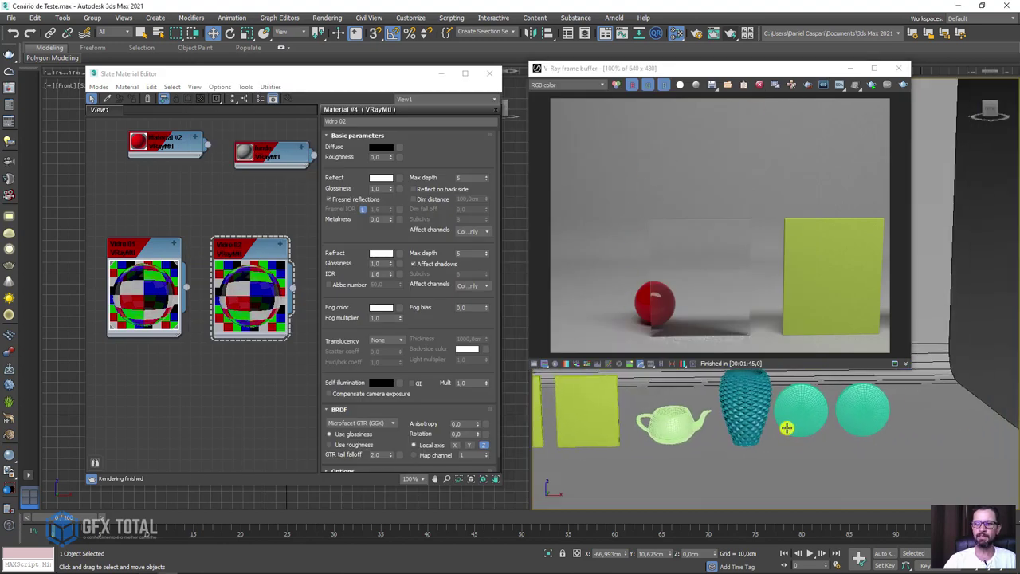
pyautogui.scroll(5, 740, 418)
pyautogui.scroll(-4, 740, 418)
pyautogui.scroll(2, 723, 417)
pyautogui.scroll(2, 722, 417)
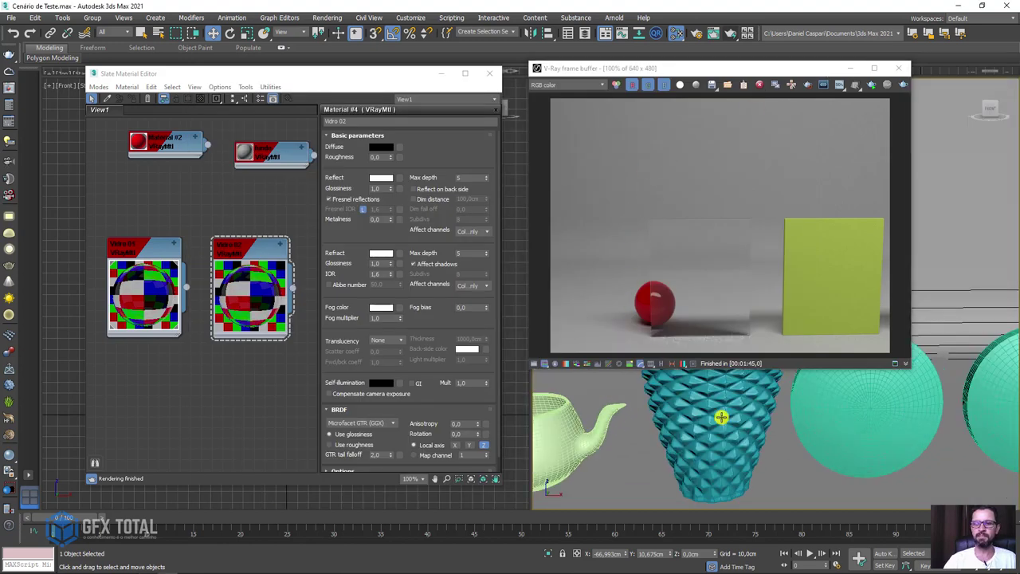
pyautogui.scroll(-1, 722, 417)
pyautogui.click(722, 417)
pyautogui.moveTo(740, 403); pyautogui.dragTo(722, 412, button='middle')
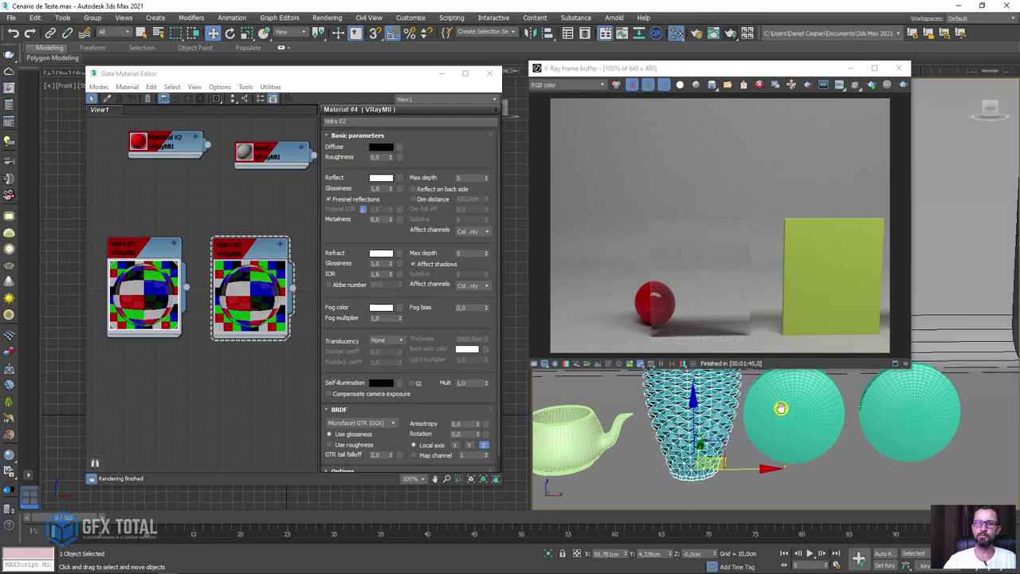
# - Start a test render and assign Vidro 01 to the vase from the Slate editor
pyautogui.click(875, 88)
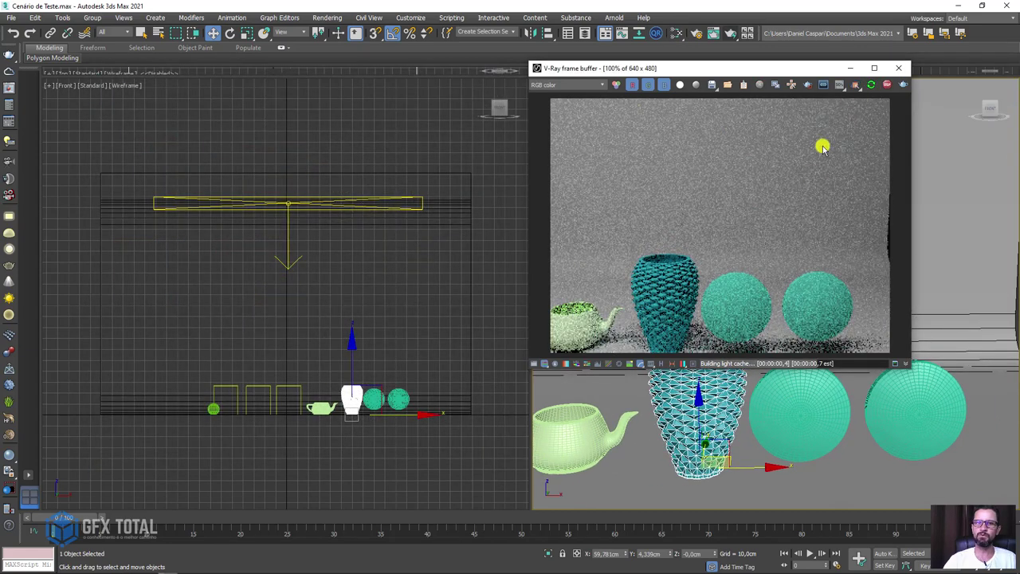
pyautogui.click(677, 32)
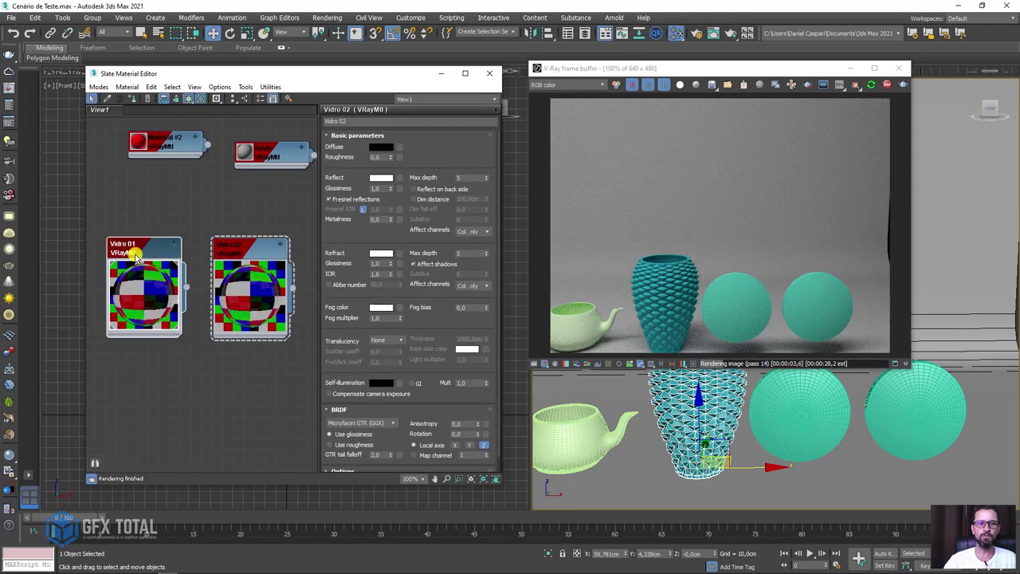
pyautogui.moveTo(166, 274); pyautogui.dragTo(154, 264)
pyautogui.moveTo(296, 371)
pyautogui.mouseDown()
pyautogui.moveTo(663, 421)
pyautogui.moveTo(698, 402)
pyautogui.mouseUp()
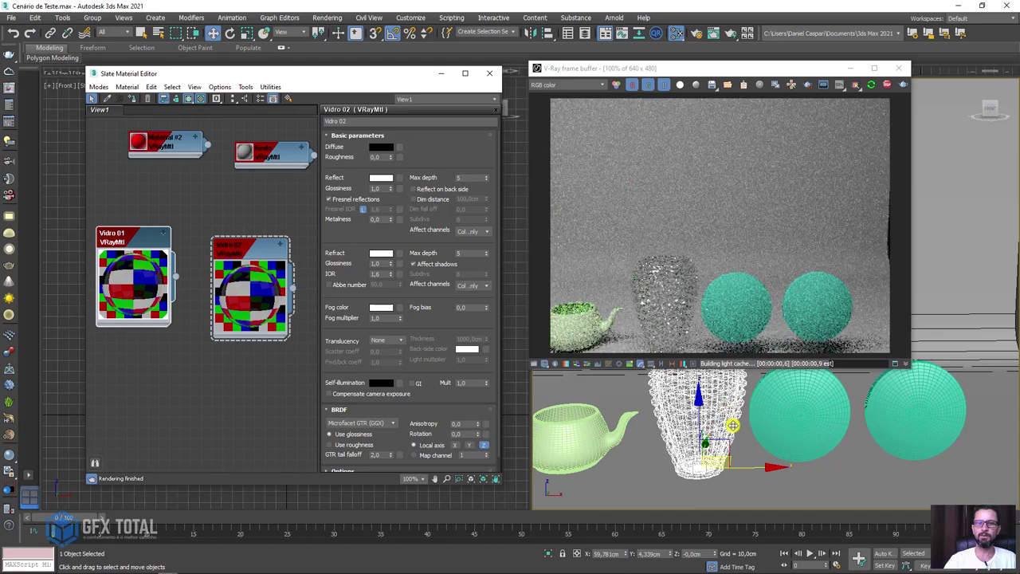
pyautogui.scroll(2, 702, 422)
pyautogui.scroll(3, 733, 446)
pyautogui.scroll(2, 797, 453)
pyautogui.scroll(-4, 832, 451)
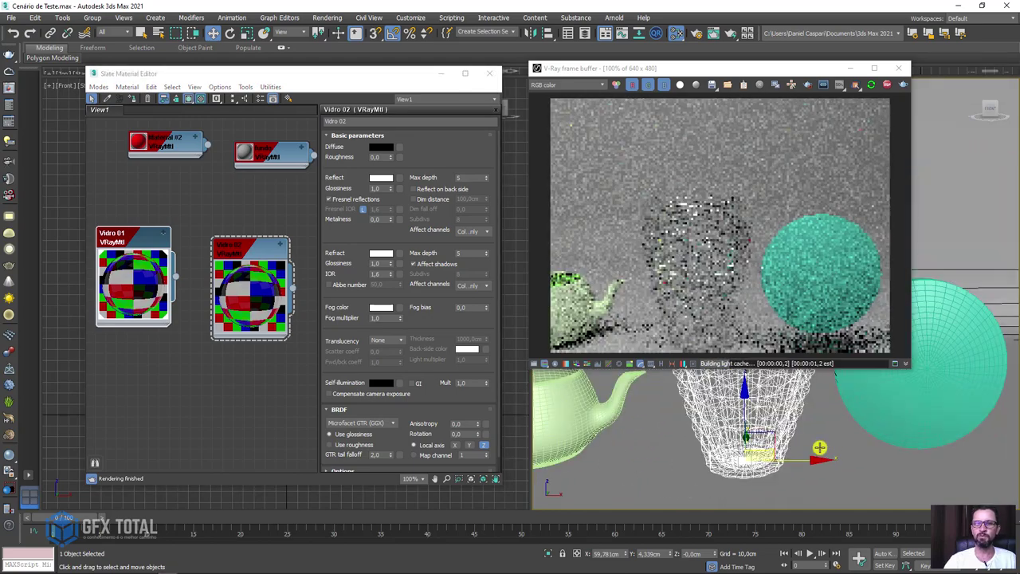
pyautogui.scroll(-1, 757, 255)
pyautogui.scroll(1, 746, 268)
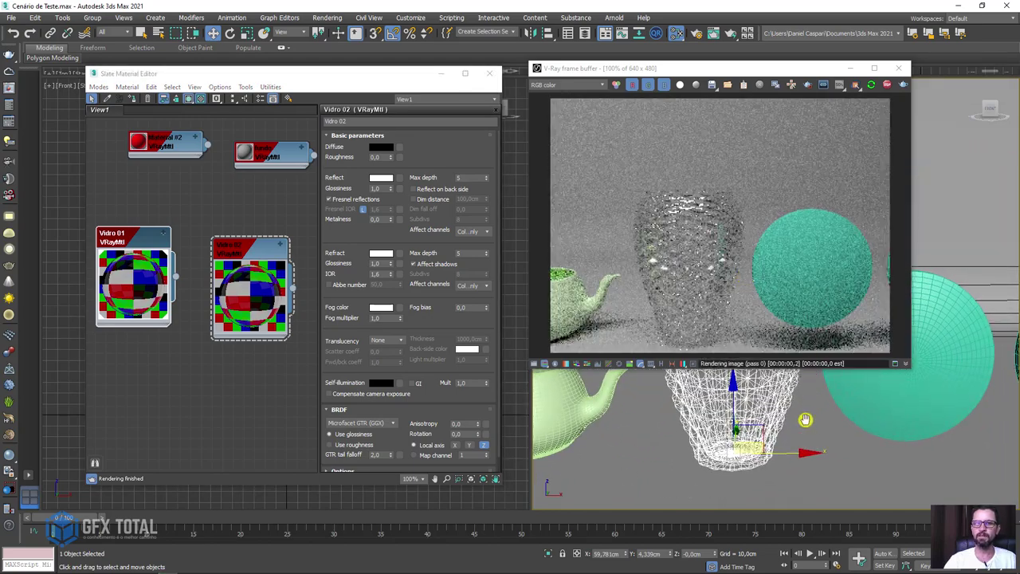
pyautogui.scroll(1, 808, 452)
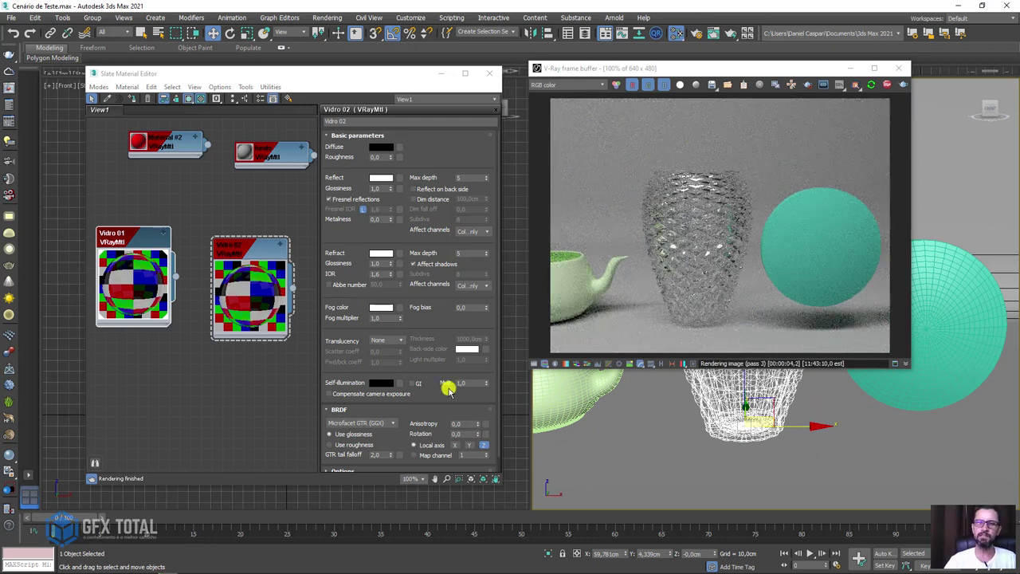
# - Stop the test render and review the clear vase and teal pitcher photos in PureRef
pyautogui.click(150, 566)
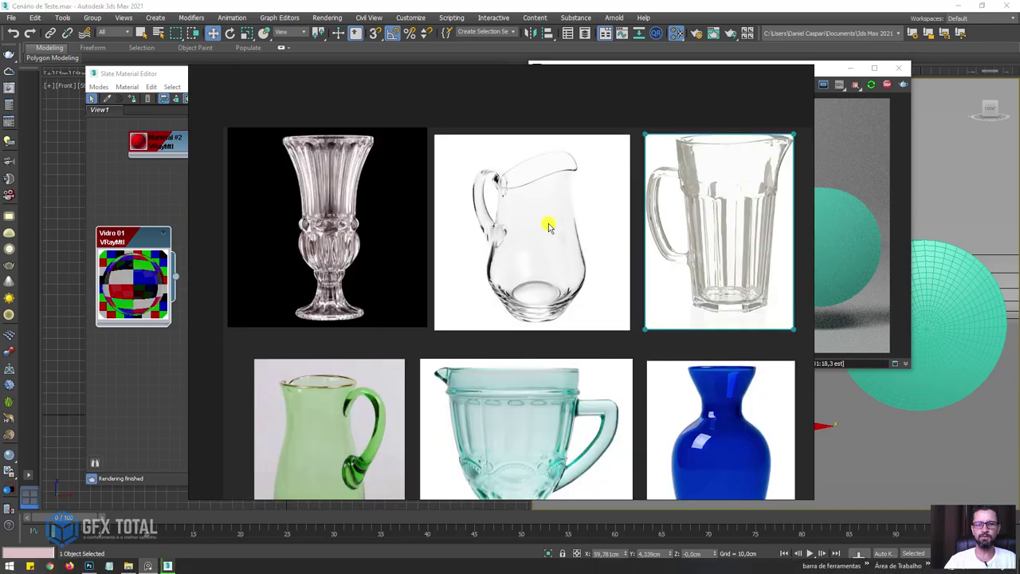
pyautogui.click(359, 197)
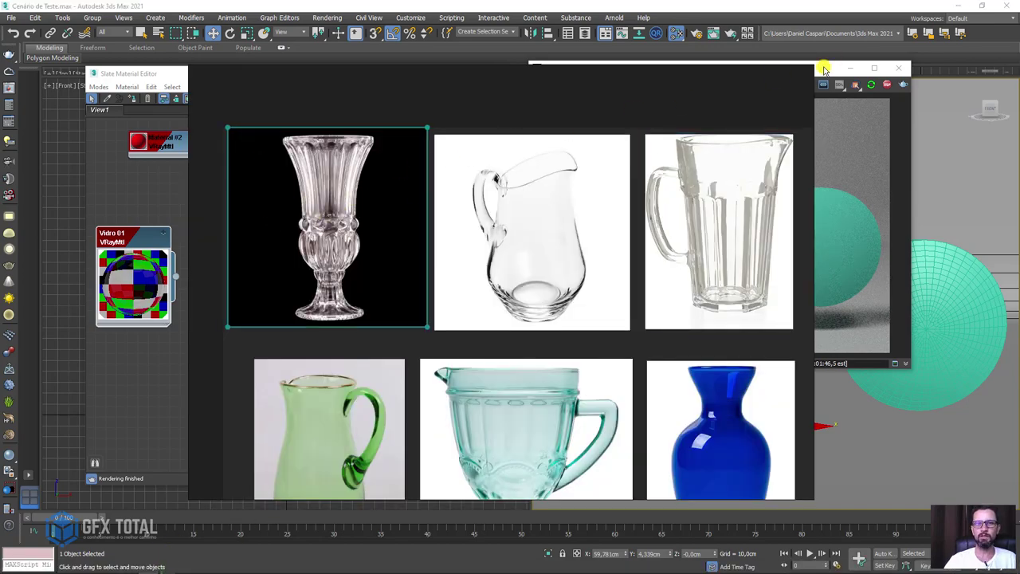
pyautogui.click(871, 88)
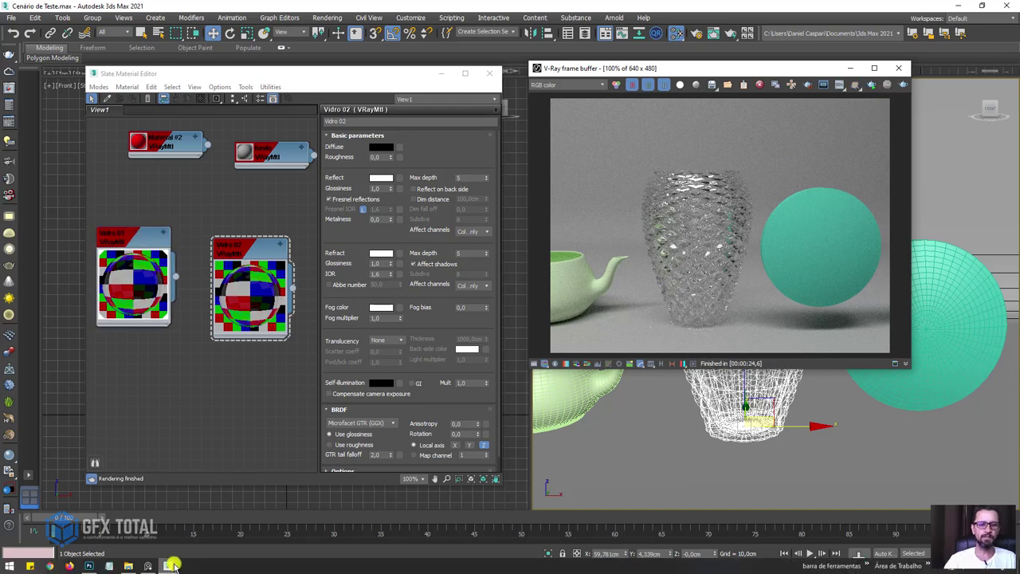
pyautogui.click(159, 568)
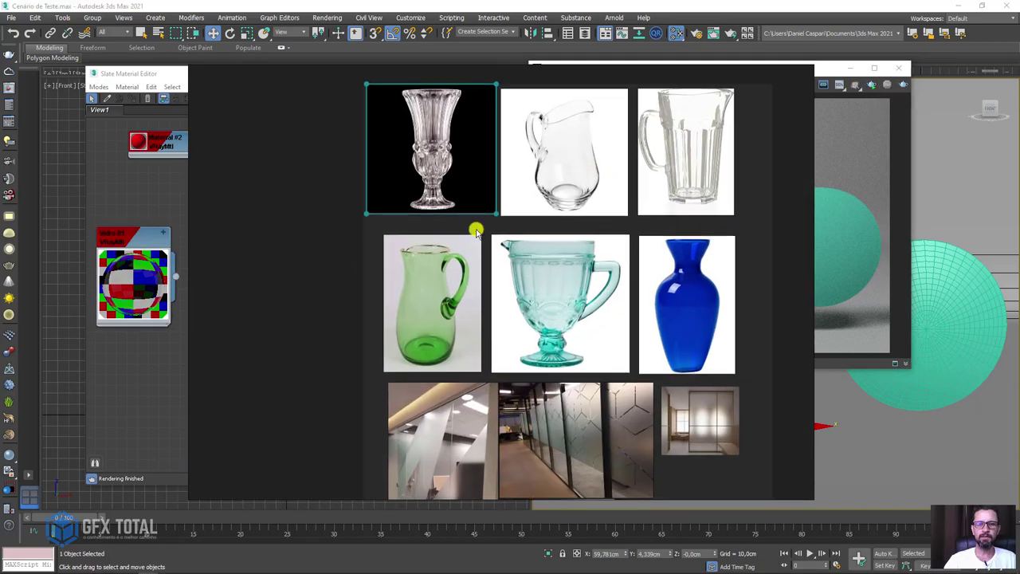
pyautogui.scroll(2, 477, 327)
pyautogui.click(588, 315)
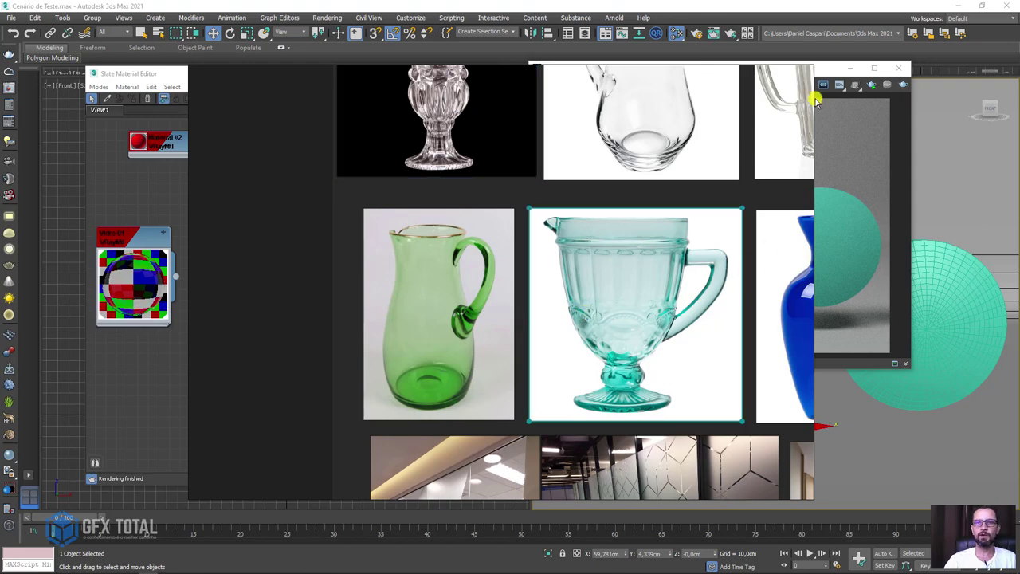
# - Assign the Vidro 02 glass material to the yellow plane and start the V-Ray interactive render
pyautogui.scroll(-3, 686, 425)
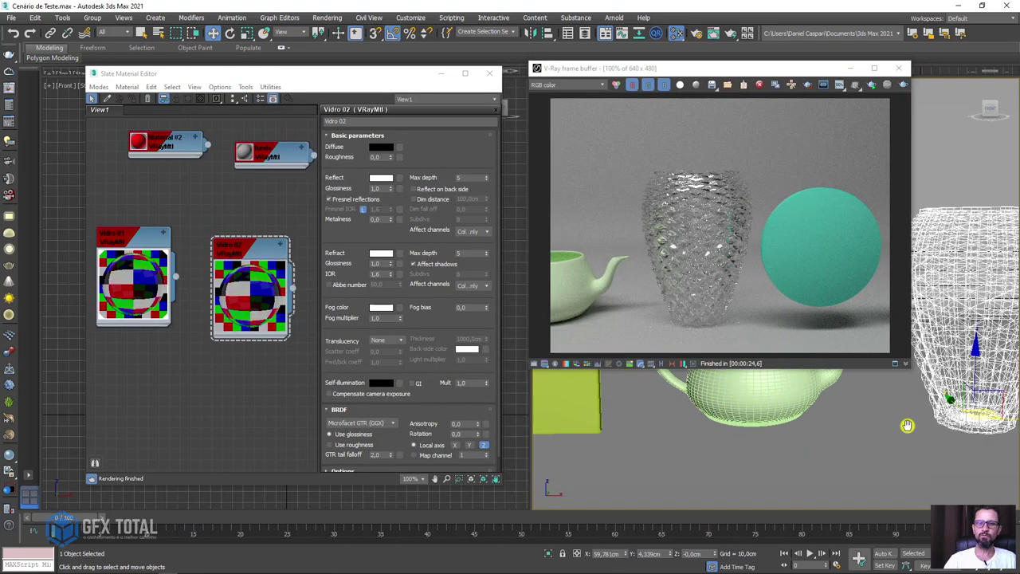
pyautogui.scroll(-3, 691, 422)
pyautogui.moveTo(691, 423)
pyautogui.mouseDown(button='middle')
pyautogui.moveTo(904, 415)
pyautogui.moveTo(829, 410)
pyautogui.mouseUp(button='middle')
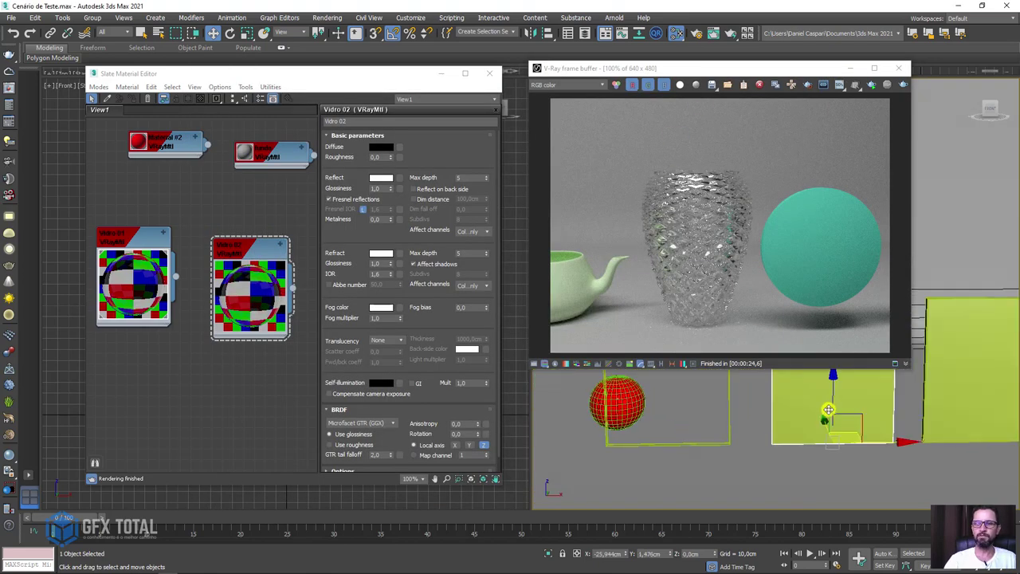
pyautogui.moveTo(246, 250); pyautogui.dragTo(225, 229)
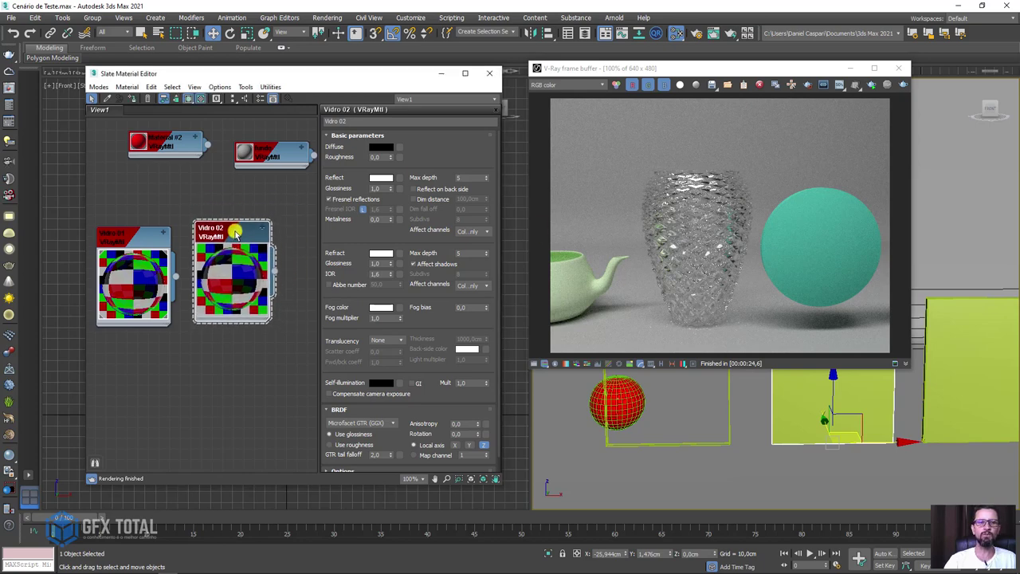
pyautogui.moveTo(271, 269); pyautogui.dragTo(795, 396)
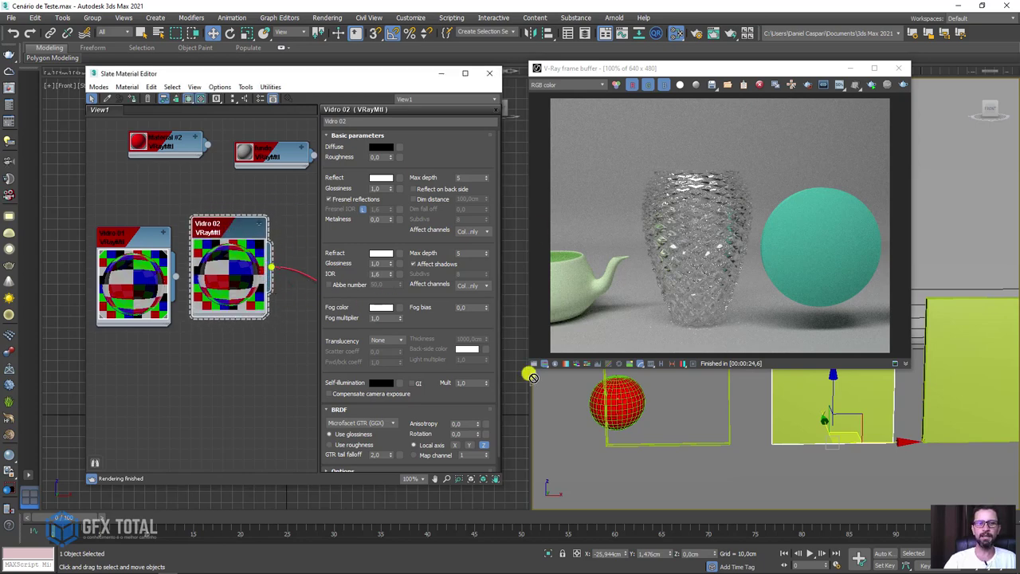
pyautogui.click(871, 86)
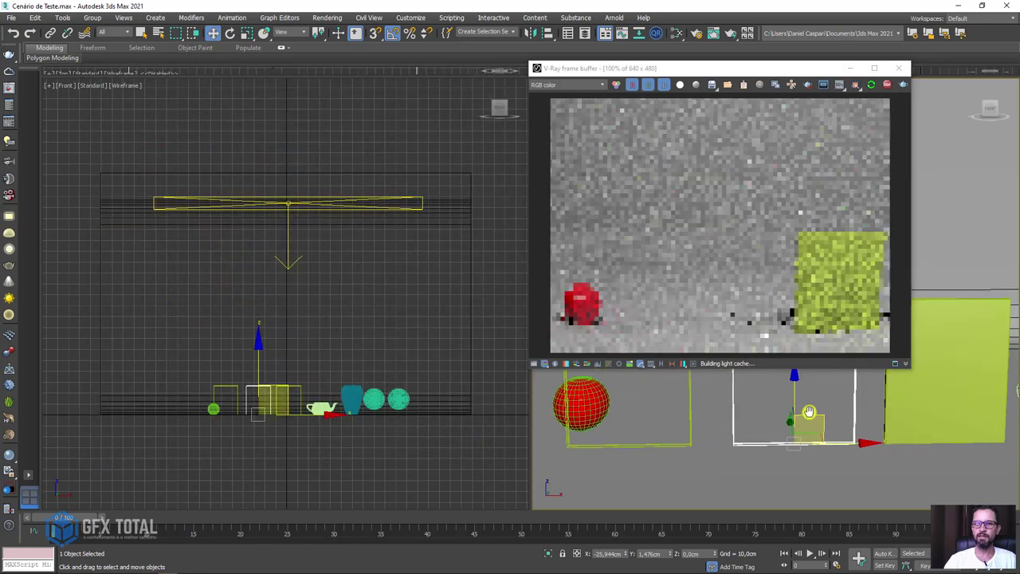
# - Shift-copy the red sphere to the right as Sphere002 and orbit the view around it
pyautogui.click(569, 405)
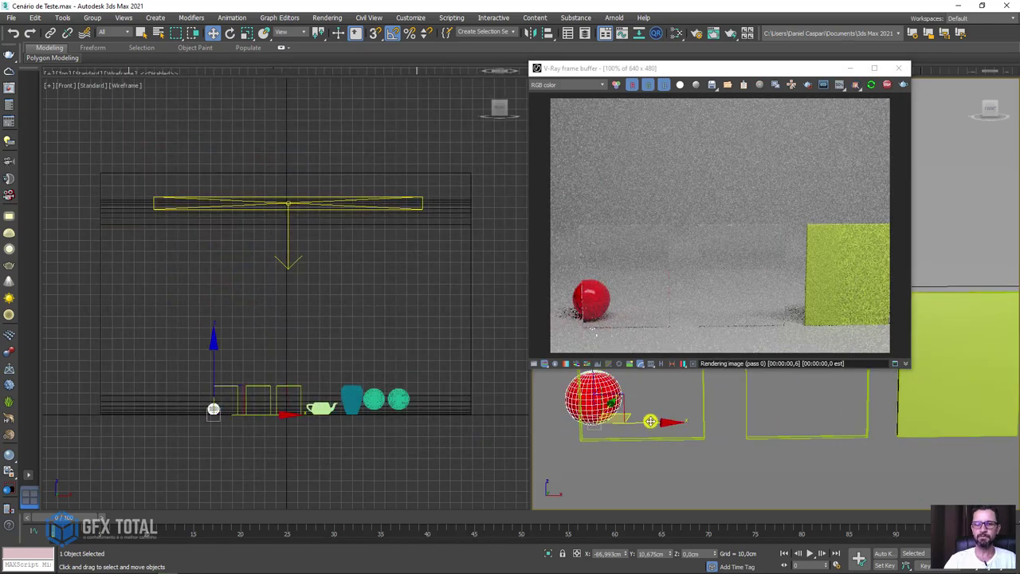
pyautogui.keyDown('shift'); pyautogui.moveTo(650, 421); pyautogui.dragTo(789, 420); pyautogui.keyUp('shift')
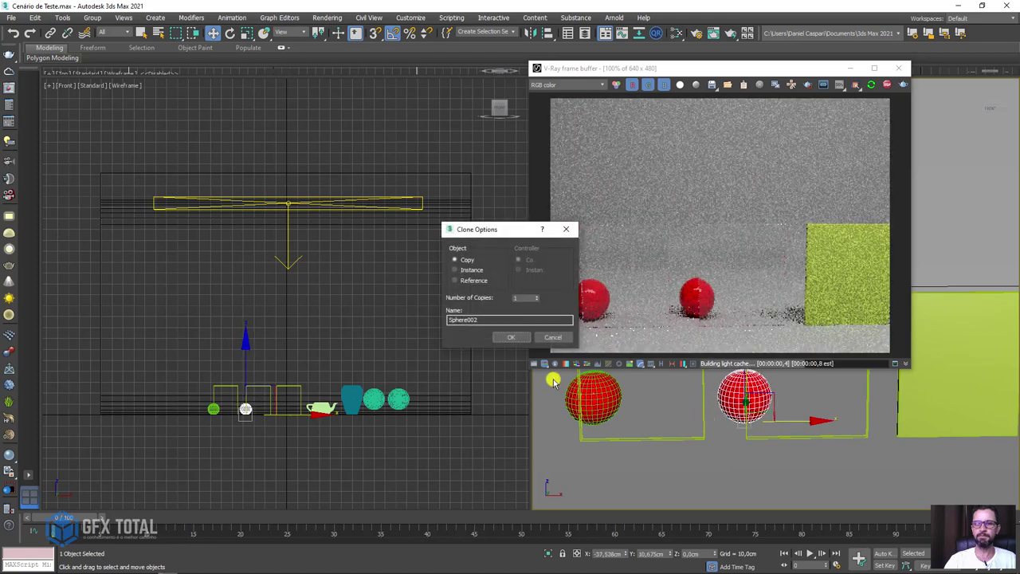
pyautogui.click(511, 337)
pyautogui.scroll(2, 741, 445)
pyautogui.scroll(2, 746, 443)
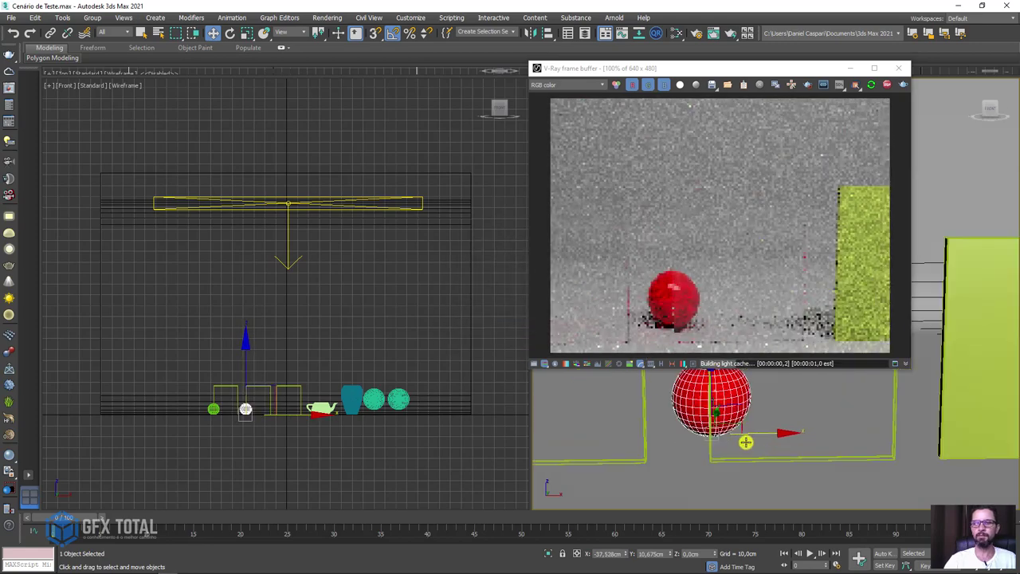
pyautogui.scroll(2, 745, 442)
pyautogui.scroll(-1, 758, 445)
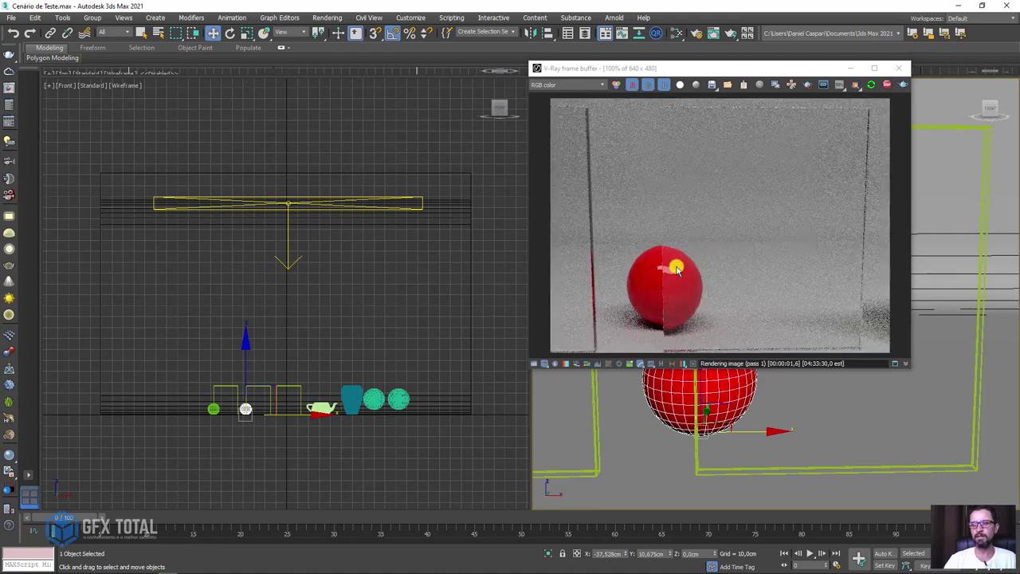
pyautogui.moveTo(827, 479)
pyautogui.keyDown('alt'); pyautogui.mouseDown(button='middle')
pyautogui.moveTo(789, 468)
pyautogui.moveTo(834, 474)
pyautogui.moveTo(816, 460)
pyautogui.mouseUp(button='middle'); pyautogui.keyUp('alt')
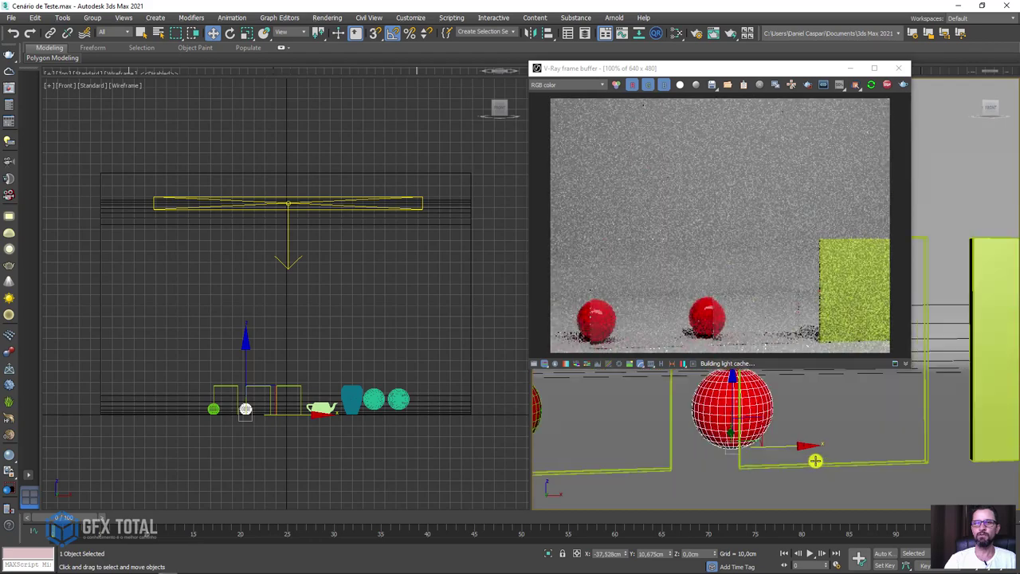
# - Give Vidro 02's refraction colour a slight hue tint and check the render
pyautogui.click(676, 32)
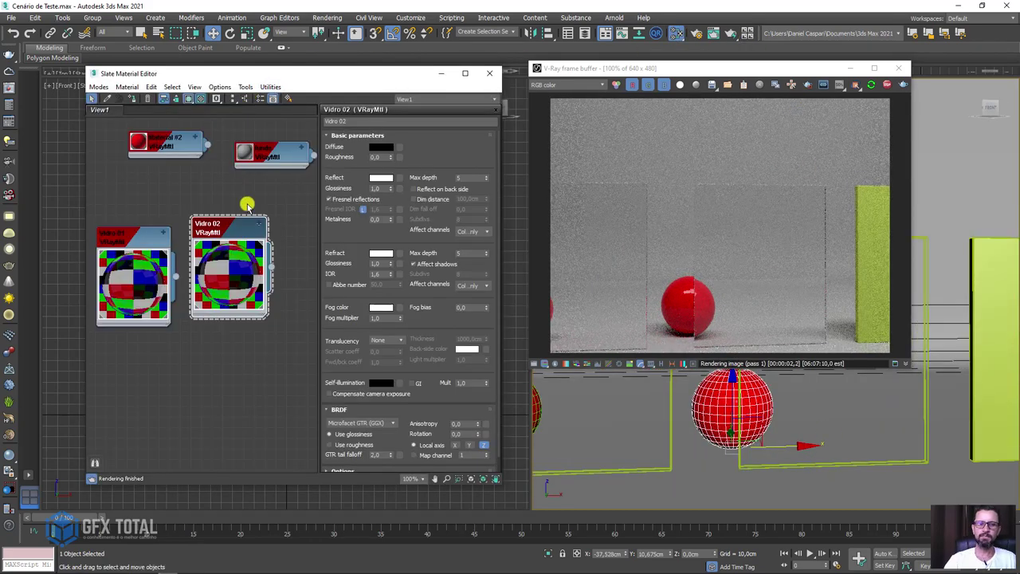
pyautogui.moveTo(231, 237); pyautogui.dragTo(231, 249)
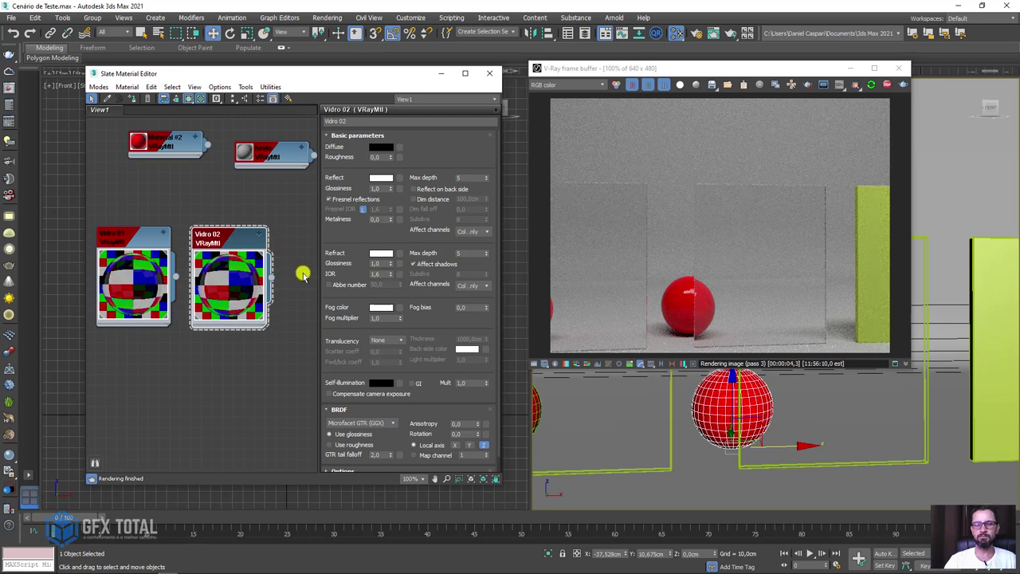
pyautogui.click(381, 254)
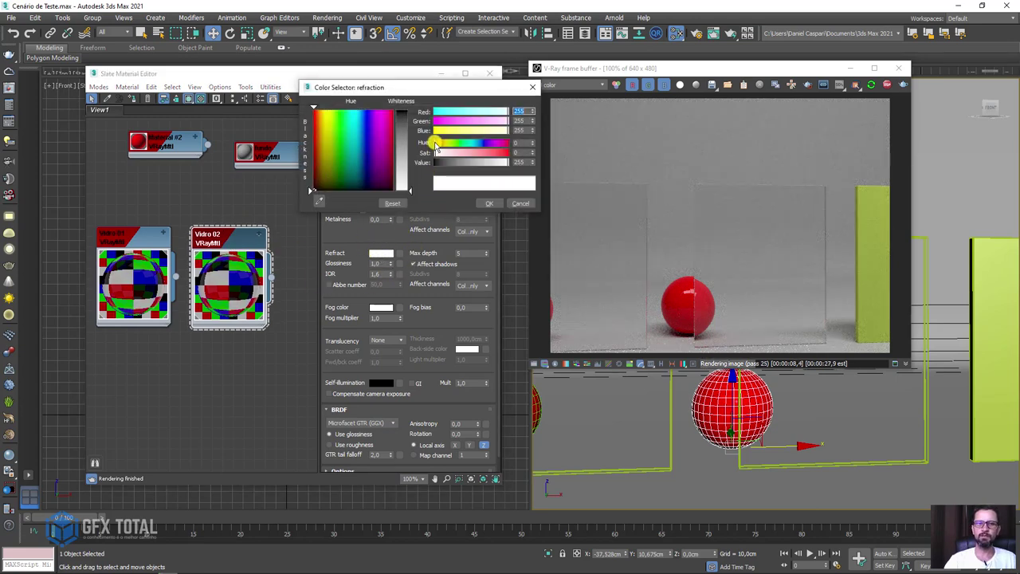
pyautogui.moveTo(436, 145); pyautogui.dragTo(446, 149)
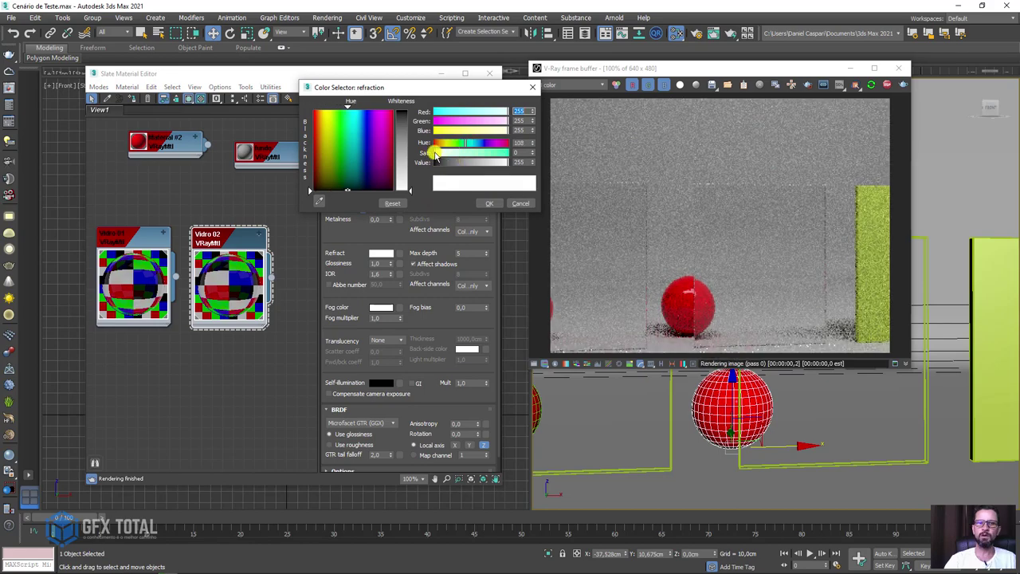
pyautogui.moveTo(435, 153); pyautogui.dragTo(447, 153)
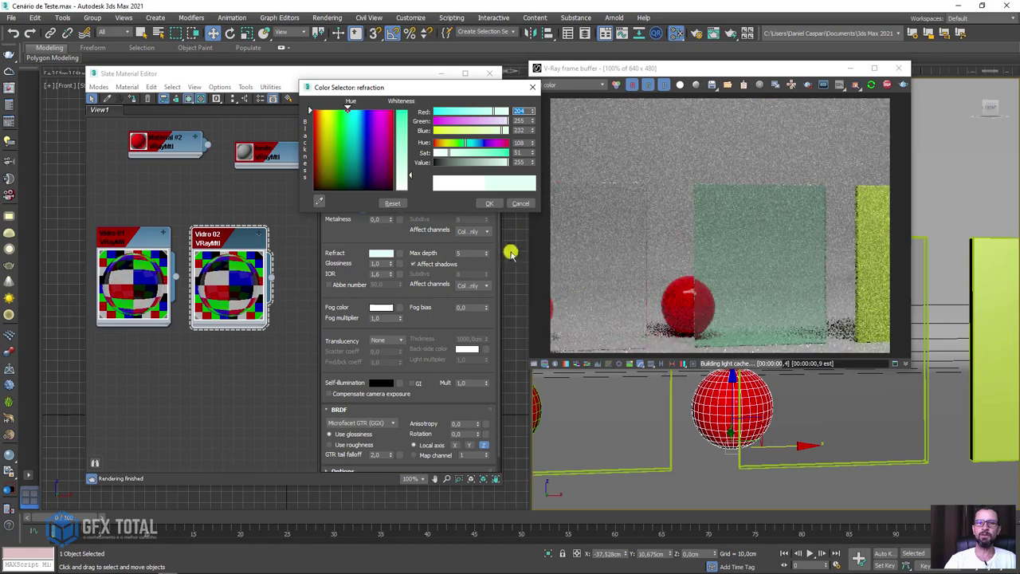
pyautogui.click(489, 205)
pyautogui.moveTo(777, 463)
pyautogui.keyDown('alt'); pyautogui.mouseDown(button='middle')
pyautogui.moveTo(727, 452)
pyautogui.moveTo(767, 435)
pyautogui.moveTo(766, 421)
pyautogui.mouseUp(button='middle'); pyautogui.keyUp('alt')
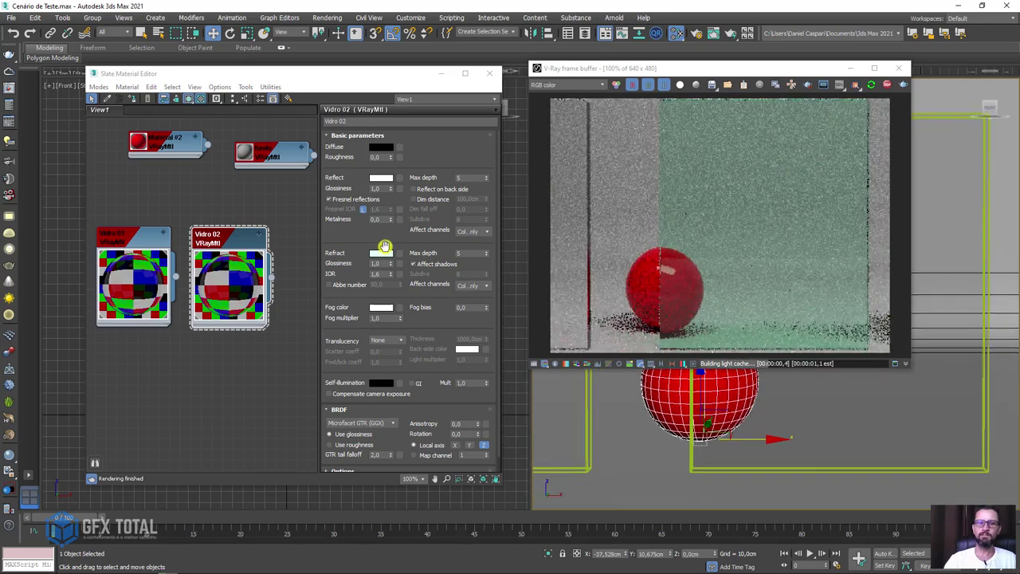
# - Change Vidro 02's refraction colour to a soft light pink
pyautogui.click(381, 253)
pyautogui.moveTo(447, 152); pyautogui.dragTo(494, 161)
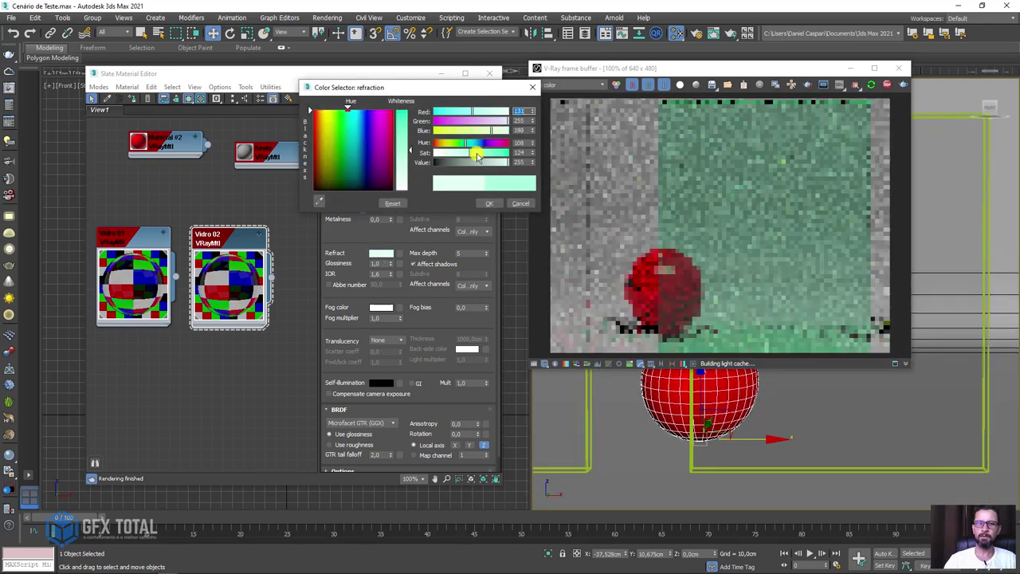
pyautogui.click(490, 204)
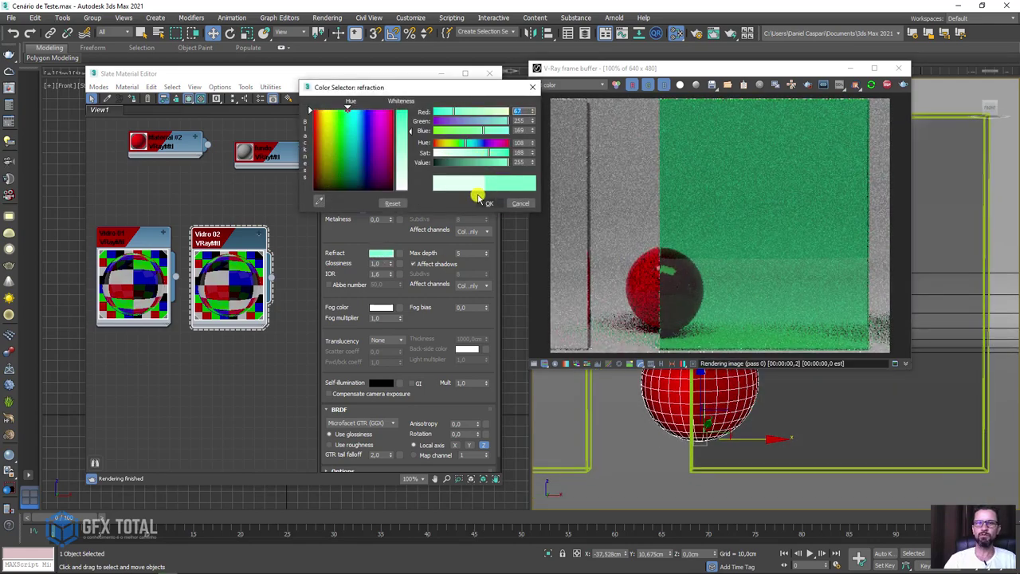
pyautogui.moveTo(465, 144); pyautogui.dragTo(504, 143)
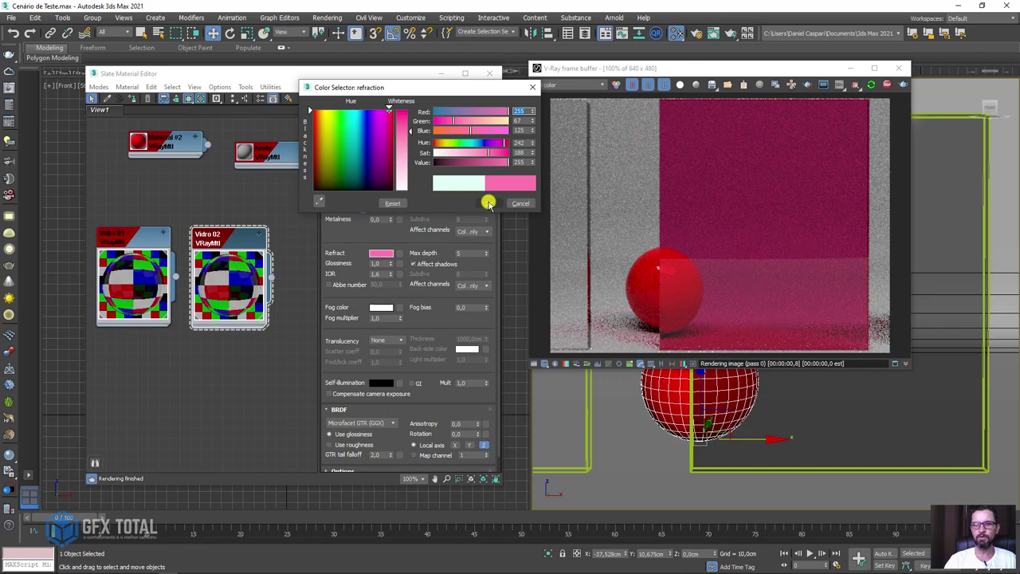
pyautogui.moveTo(504, 162)
pyautogui.mouseDown()
pyautogui.moveTo(451, 159)
pyautogui.moveTo(522, 170)
pyautogui.moveTo(463, 154)
pyautogui.mouseUp()
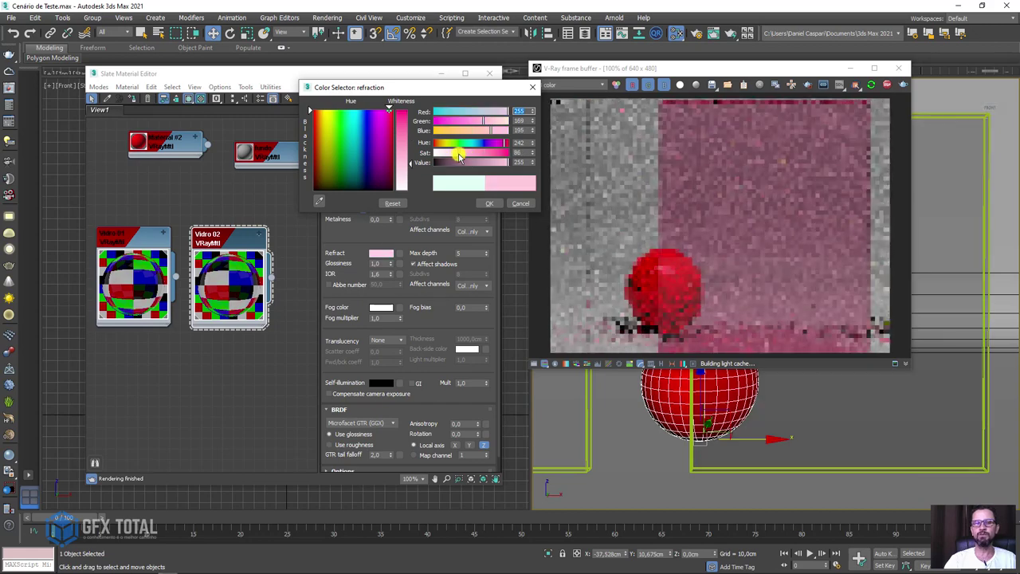
pyautogui.click(488, 204)
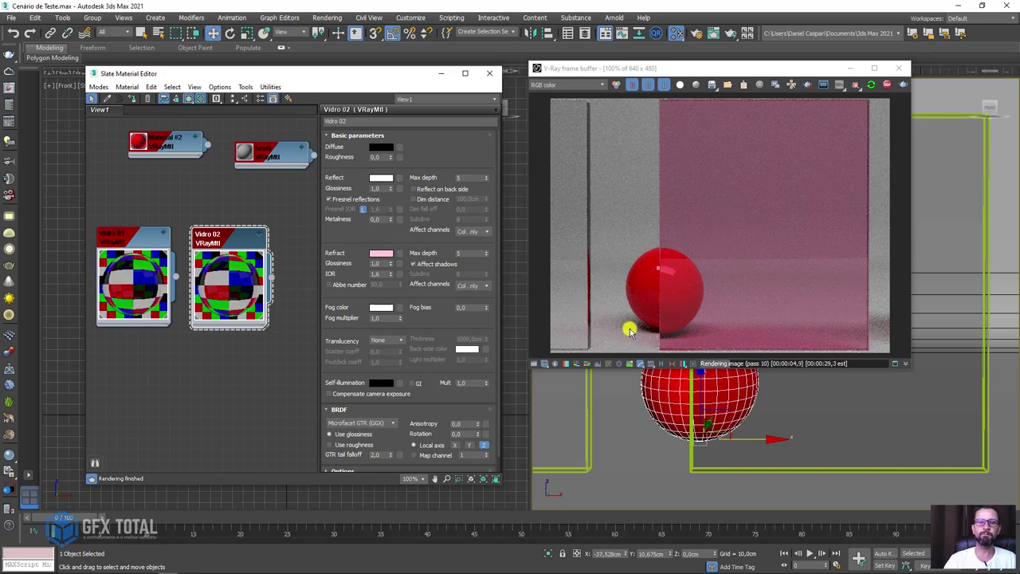
# - Shift-copy another red sphere to the right beside the yellow box
pyautogui.scroll(-5, 718, 431)
pyautogui.moveTo(790, 433); pyautogui.dragTo(692, 432, button='middle')
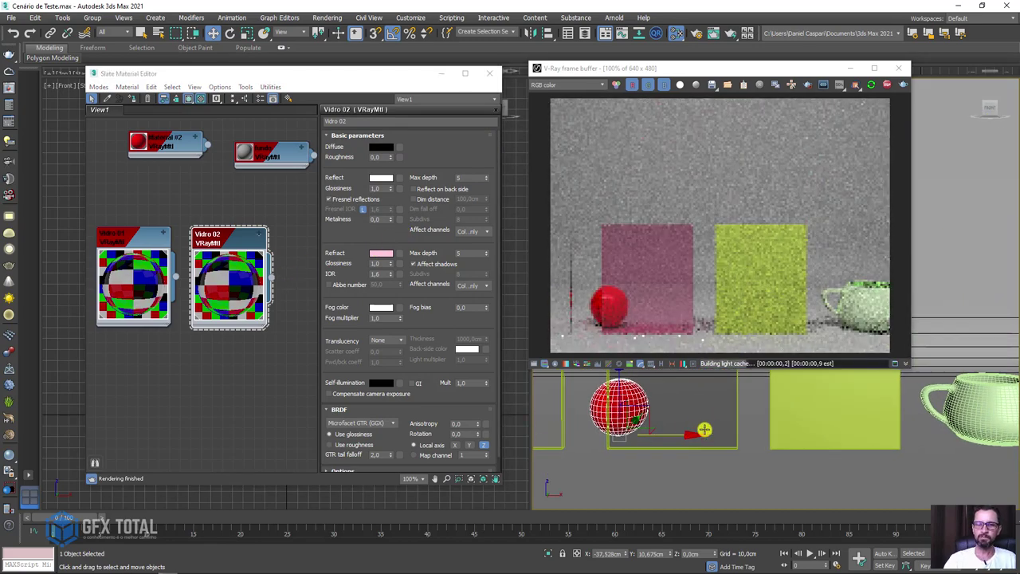
pyautogui.keyDown('shift'); pyautogui.moveTo(668, 436); pyautogui.dragTo(821, 436); pyautogui.keyUp('shift')
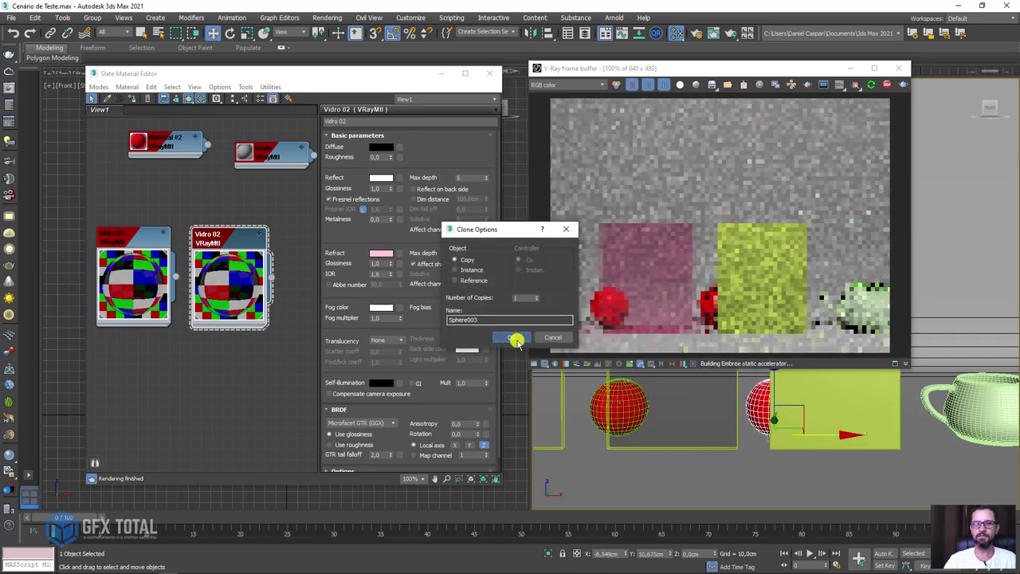
pyautogui.click(511, 337)
pyautogui.scroll(-1, 250, 279)
pyautogui.moveTo(250, 278); pyautogui.dragTo(260, 237, button='middle')
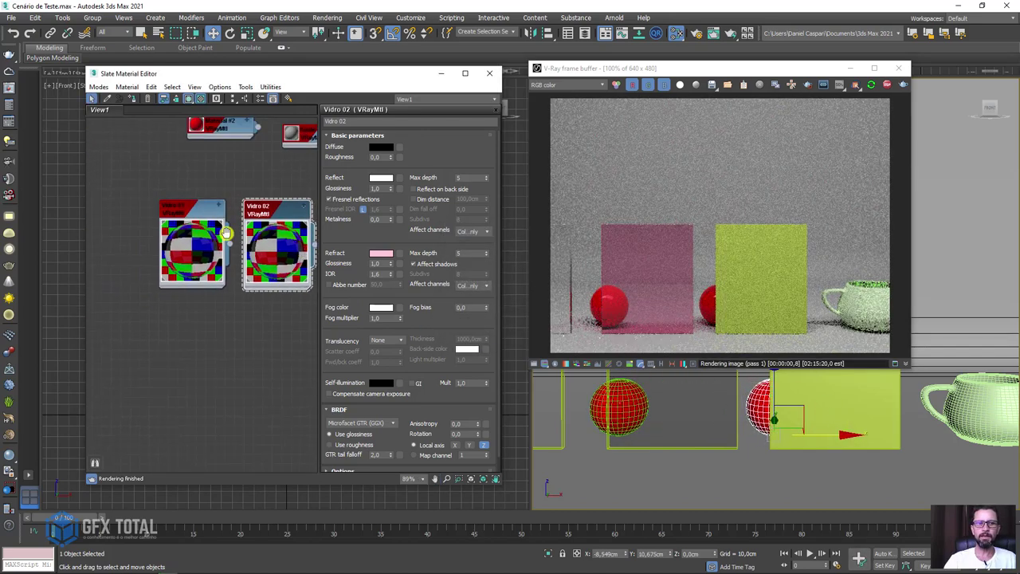
# - Add a new VRayMtl node, rename it 'Vidro 03', and assign it to the yellow panel
pyautogui.scroll(-1, 260, 238)
pyautogui.keyDown('shift'); pyautogui.moveTo(211, 215); pyautogui.dragTo(278, 218); pyautogui.keyUp('shift')
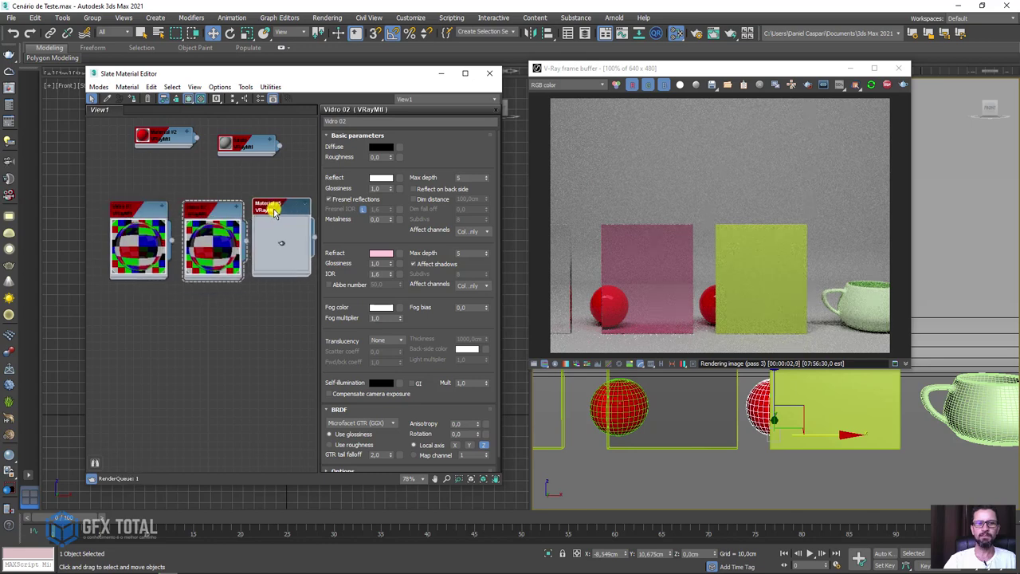
pyautogui.scroll(2, 291, 270)
pyautogui.scroll(2, 221, 274)
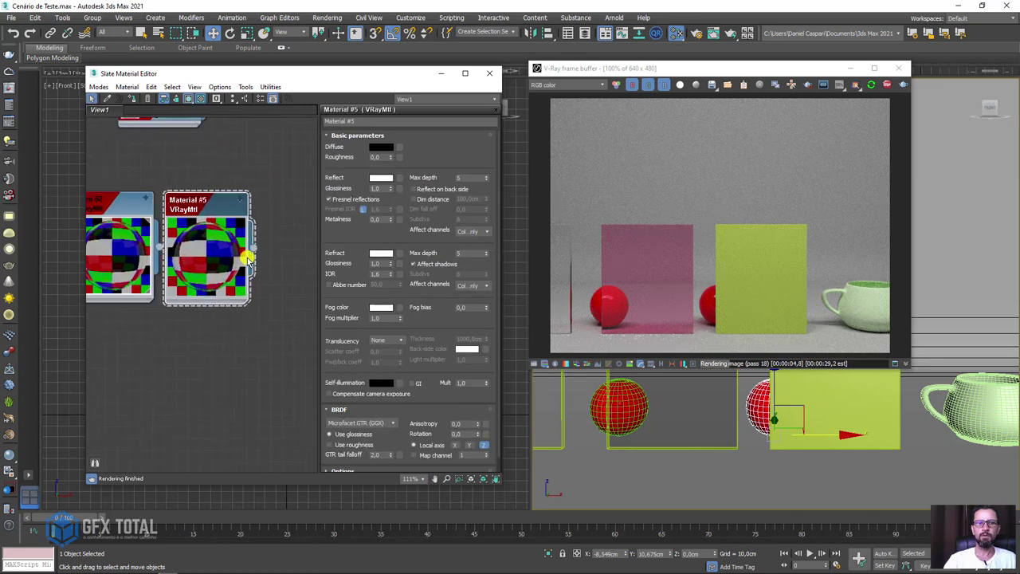
pyautogui.doubleClick(216, 198)
pyautogui.click(329, 122)
pyautogui.write('Vidro 03')
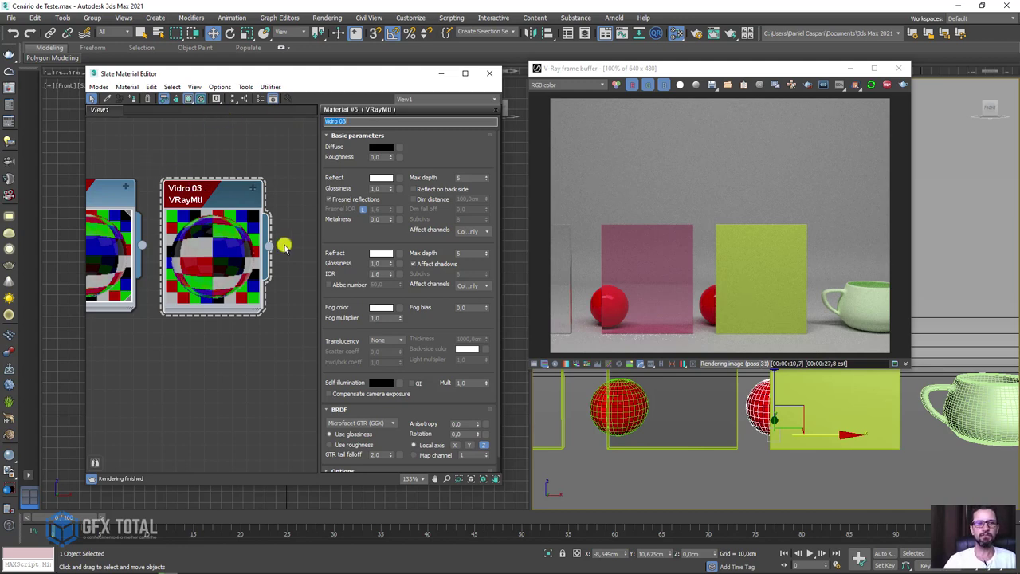
pyautogui.moveTo(270, 245); pyautogui.dragTo(836, 402)
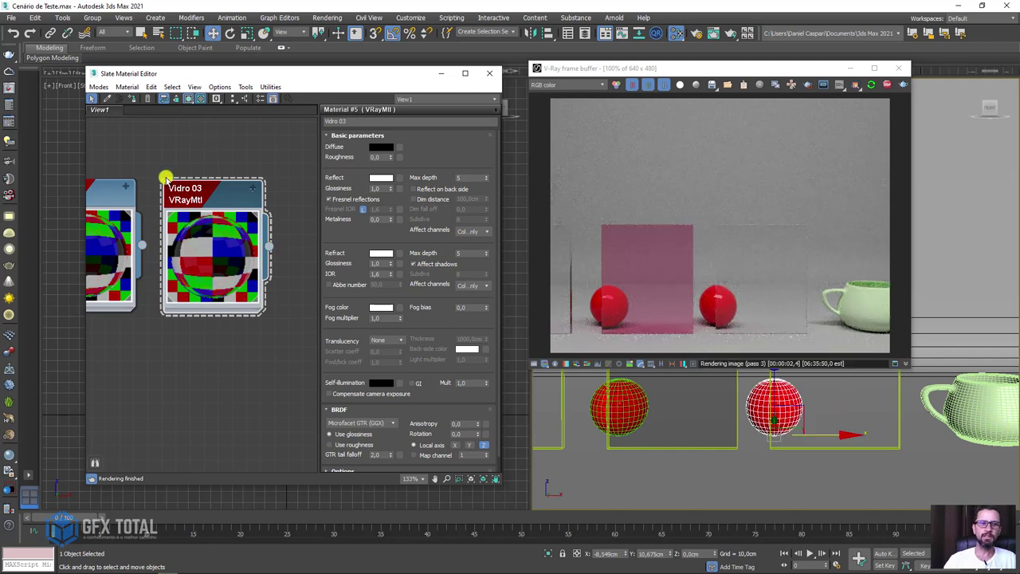
pyautogui.moveTo(193, 186); pyautogui.dragTo(207, 186)
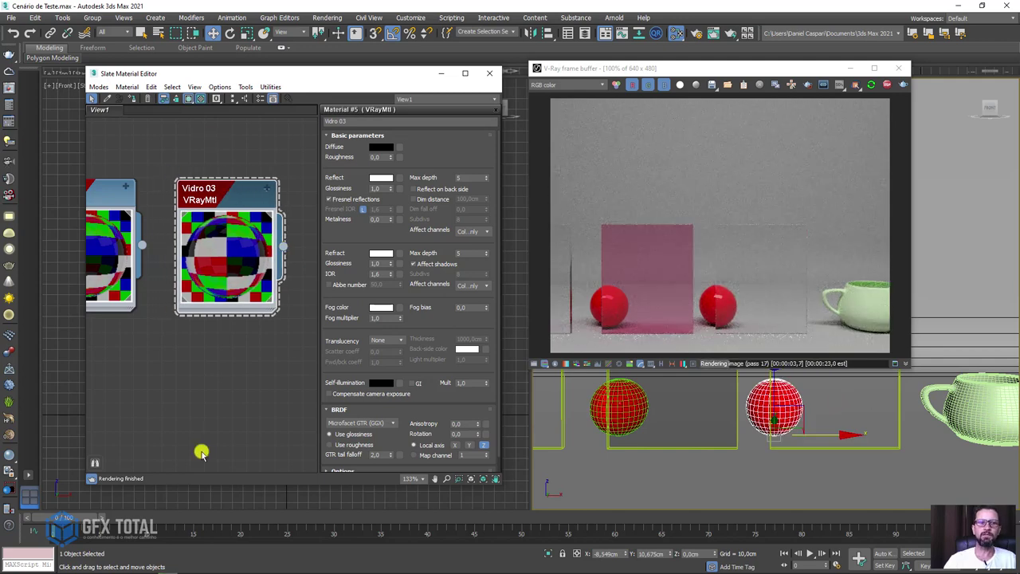
# - Zoom in on the frosted glass-wall photo in PureRef, circle part of it, then return to 3ds Max
pyautogui.click(243, 492)
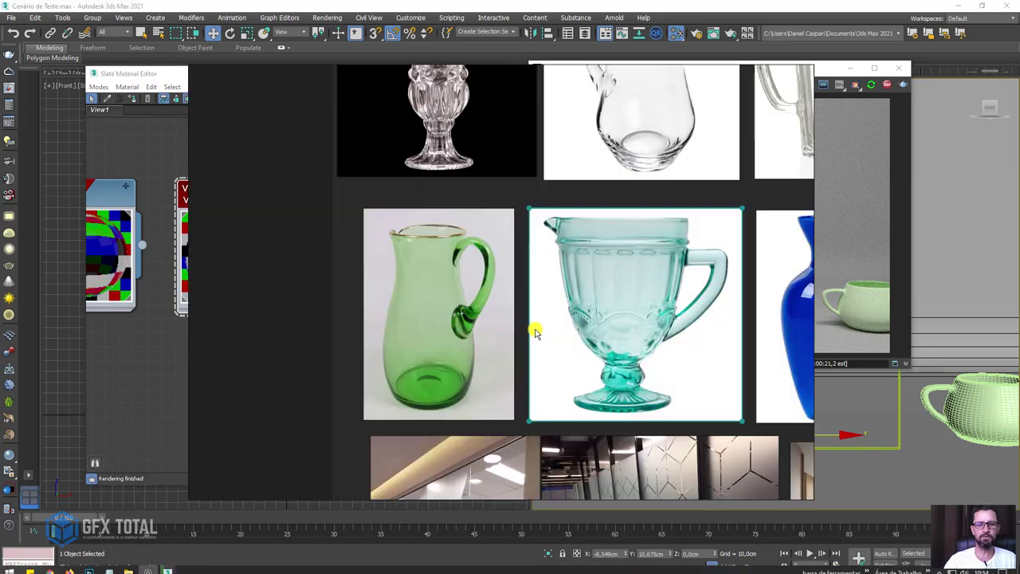
pyautogui.scroll(-3, 575, 146)
pyautogui.scroll(2, 529, 203)
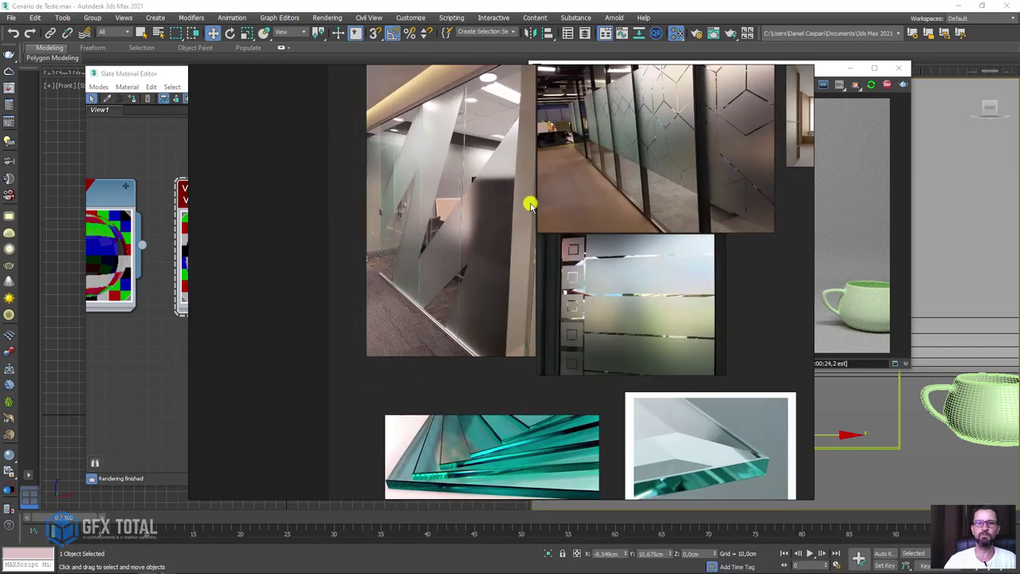
pyautogui.click(470, 335)
pyautogui.scroll(1, 451, 285)
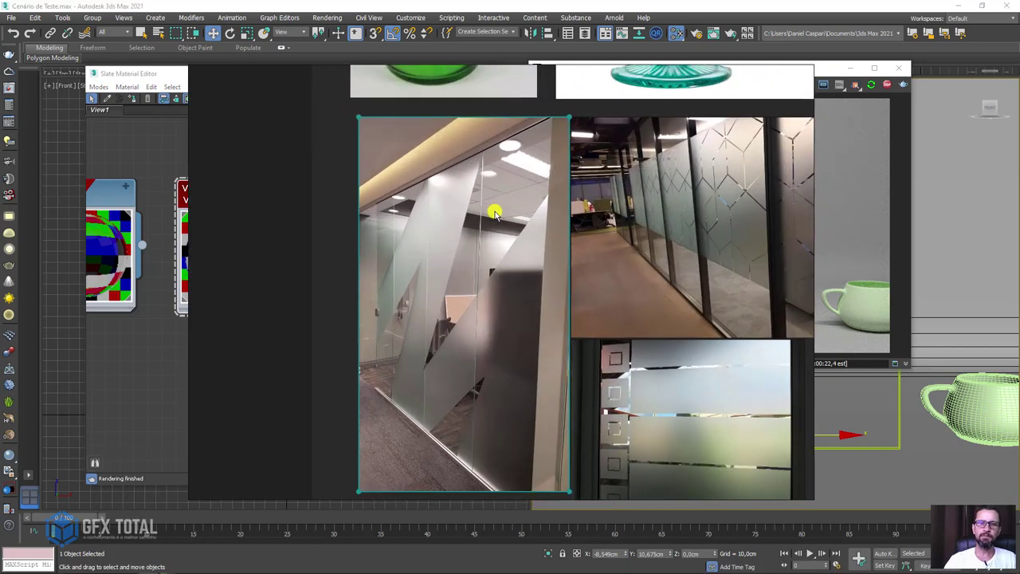
pyautogui.scroll(2, 486, 216)
pyautogui.scroll(2, 430, 226)
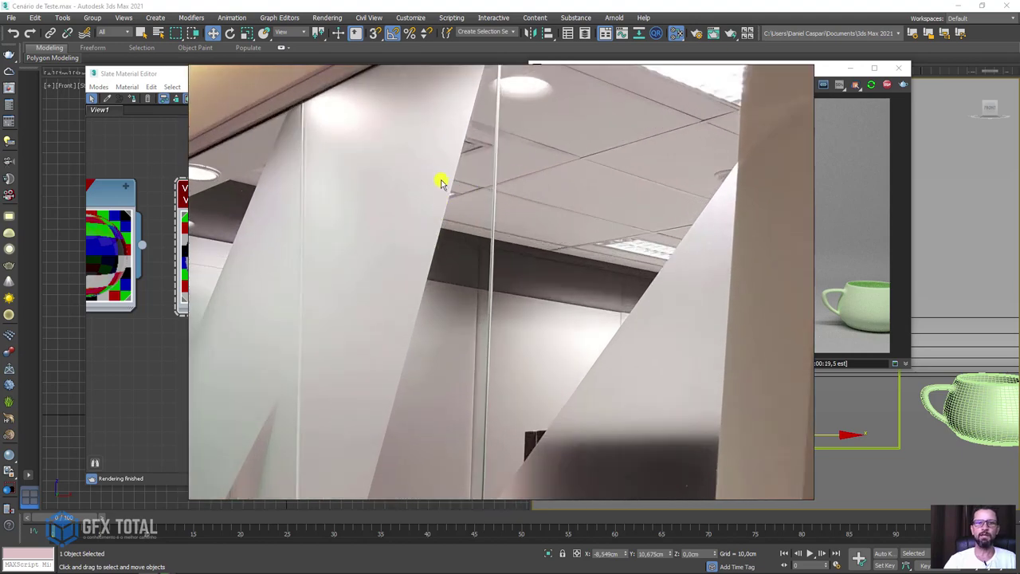
pyautogui.moveTo(423, 205); pyautogui.dragTo(404, 150)
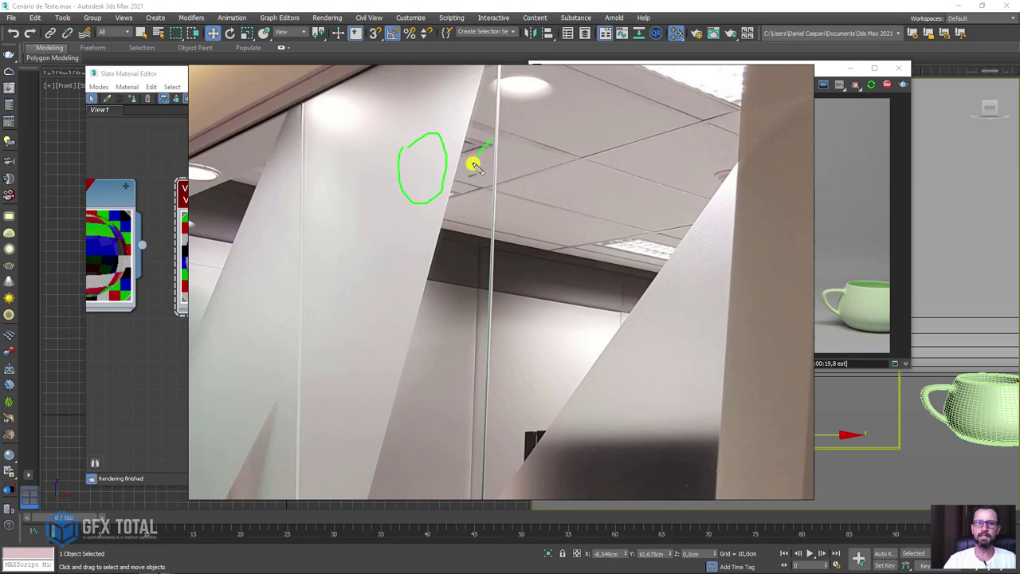
pyautogui.click(820, 68)
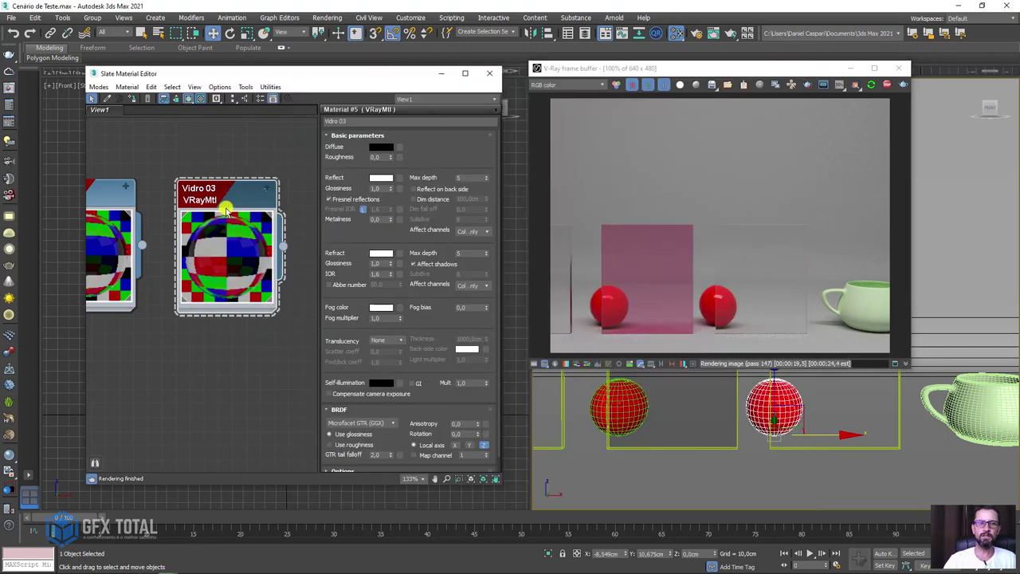
# - Set Vidro 03's refraction glossiness to 0,8
pyautogui.click(417, 268)
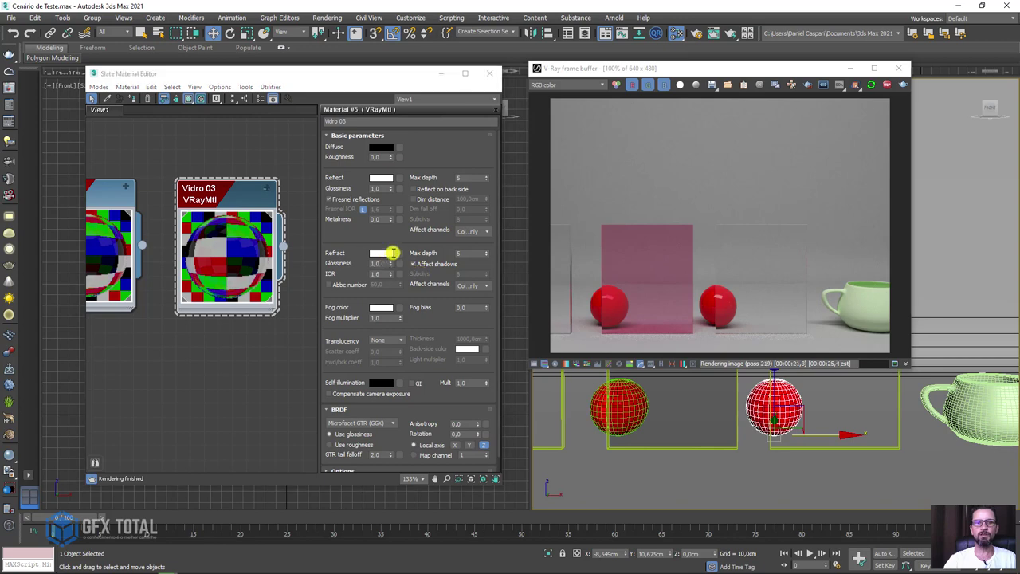
pyautogui.moveTo(366, 266); pyautogui.dragTo(377, 269)
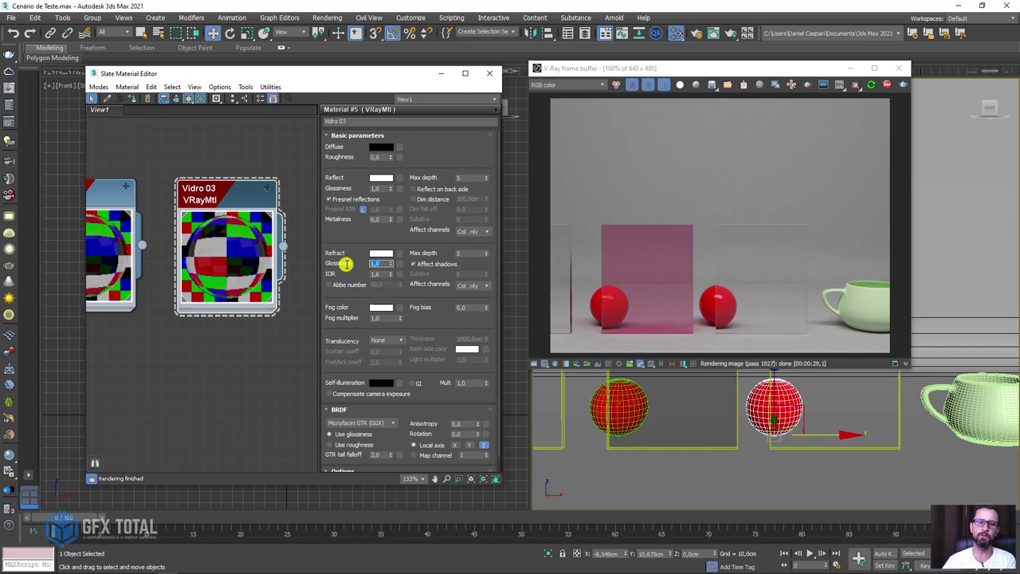
pyautogui.write('0,8')
pyautogui.press('Return')
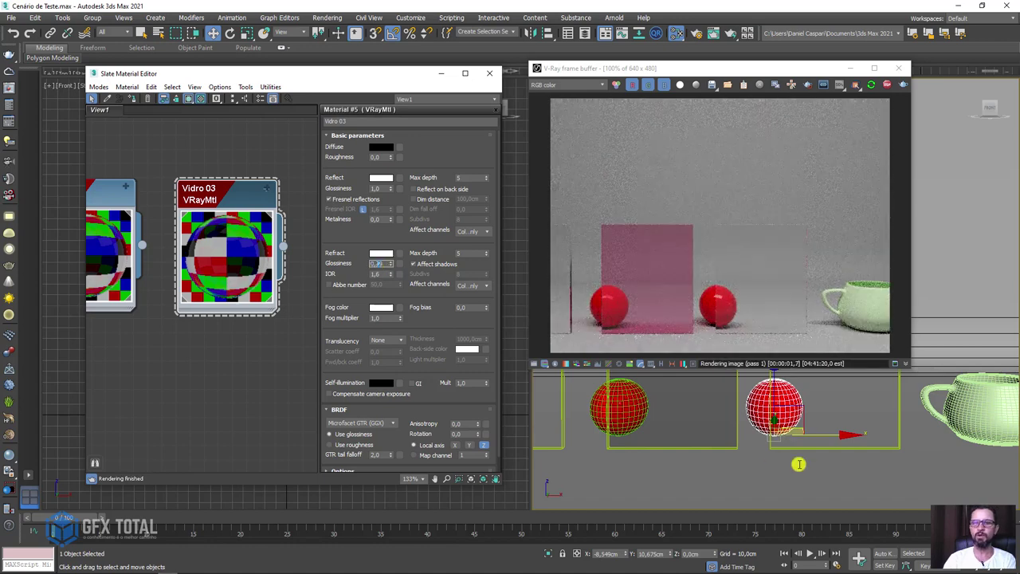
pyautogui.scroll(2, 792, 454)
pyautogui.scroll(2, 791, 453)
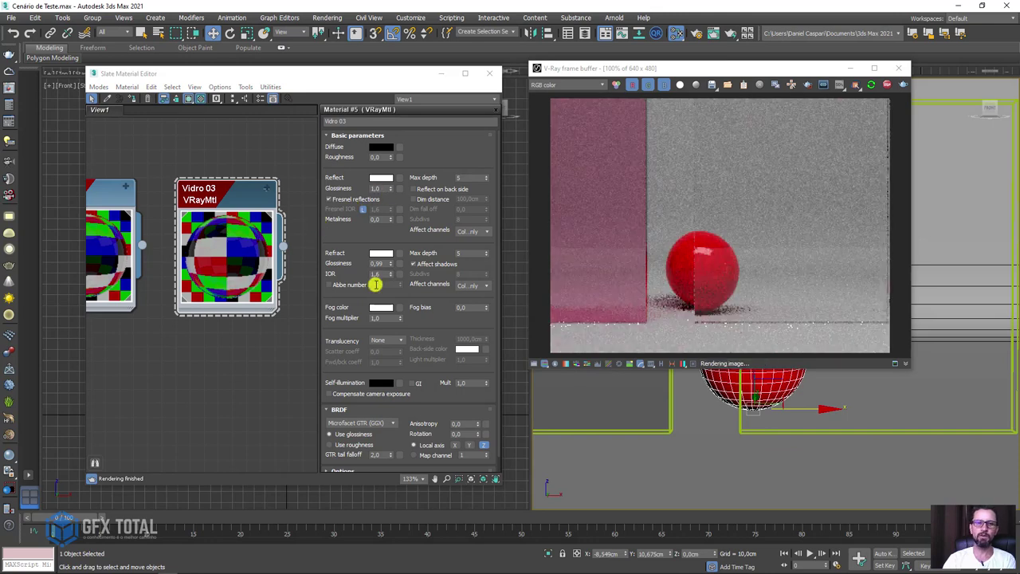
# - Test refraction glossiness values from 0,6 up to 0,9, settling on 0,85
pyautogui.click(378, 264)
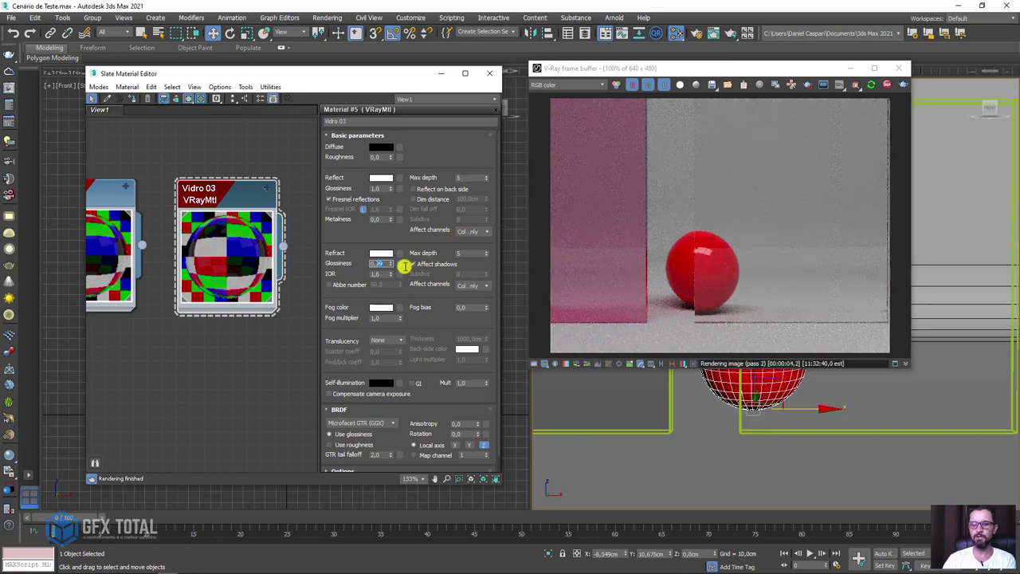
pyautogui.write('0,8')
pyautogui.press('Return')
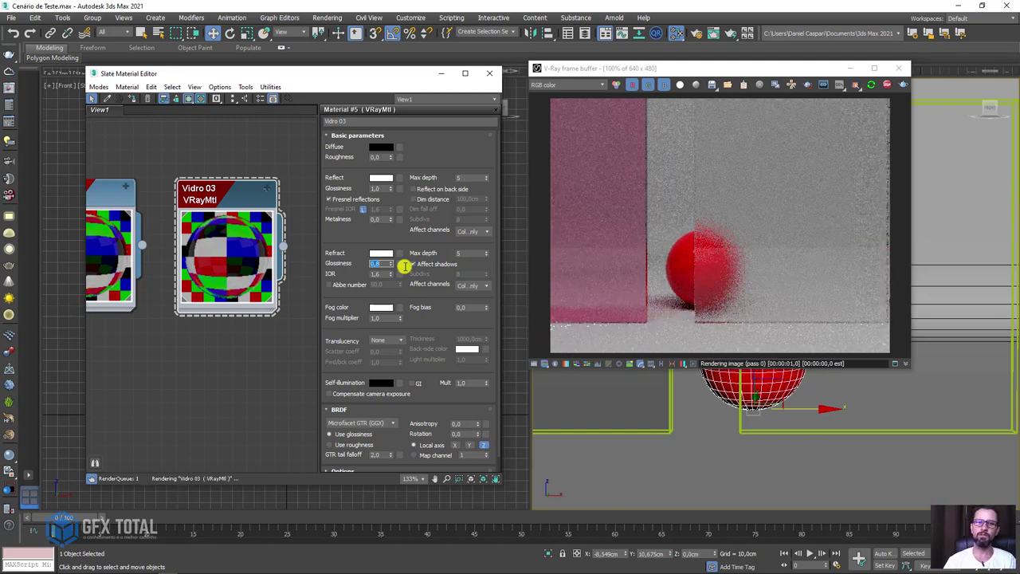
pyautogui.write('0,6')
pyautogui.press('Return')
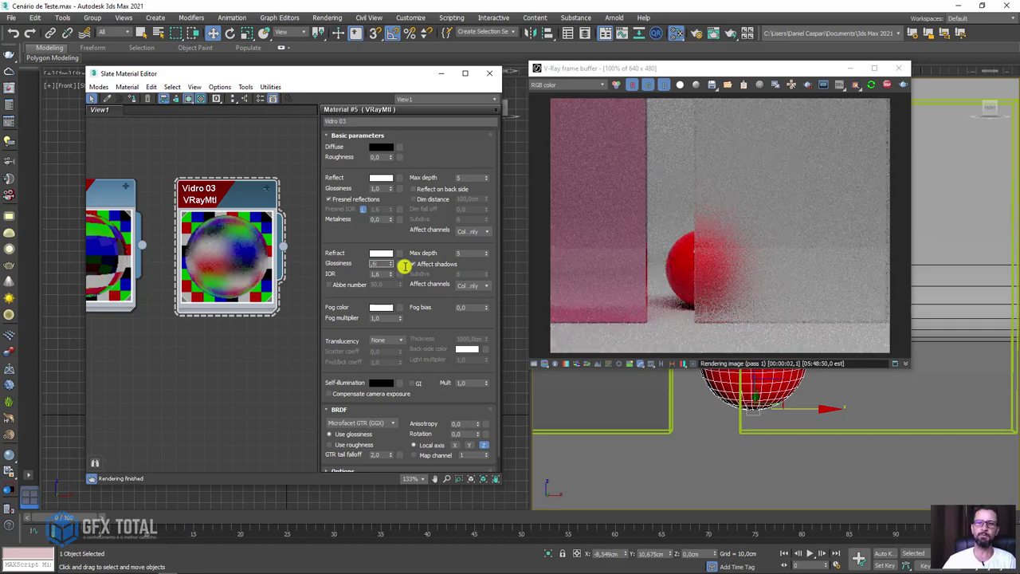
pyautogui.press('Return')
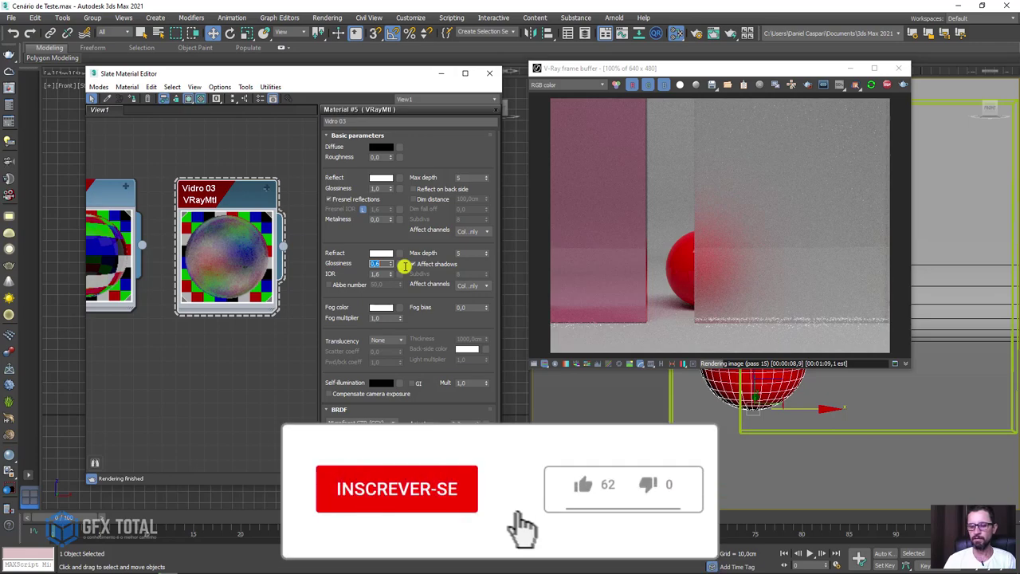
pyautogui.write('0,9')
pyautogui.press('Return')
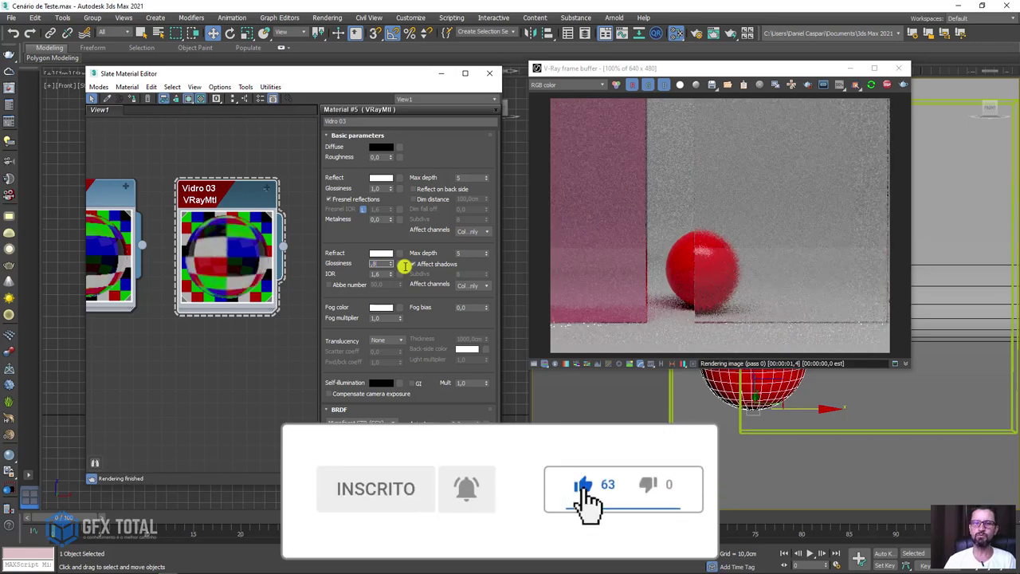
pyautogui.write('0,85')
pyautogui.press('Return')
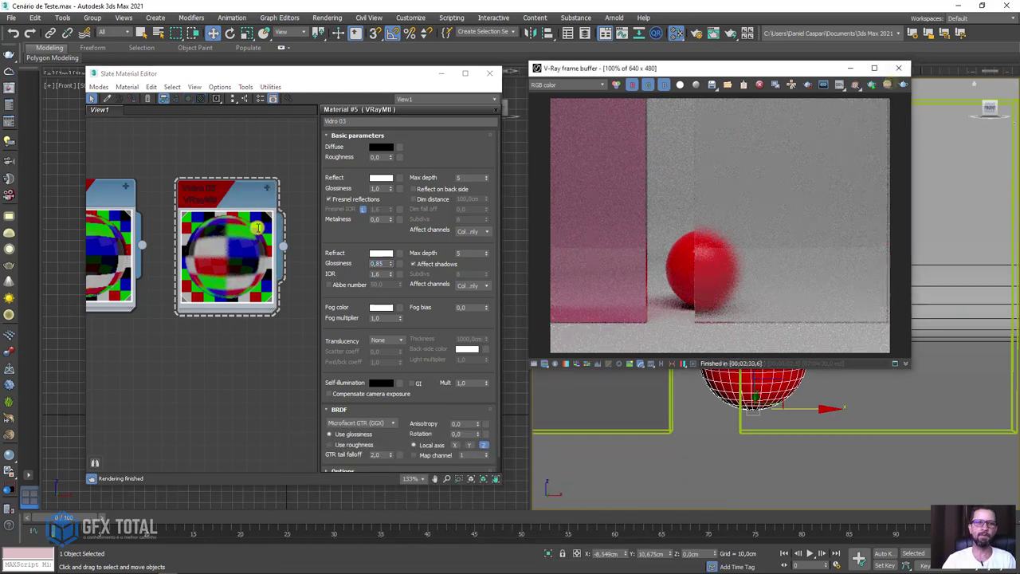
pyautogui.scroll(-2, 765, 398)
pyautogui.rightClick(824, 398)
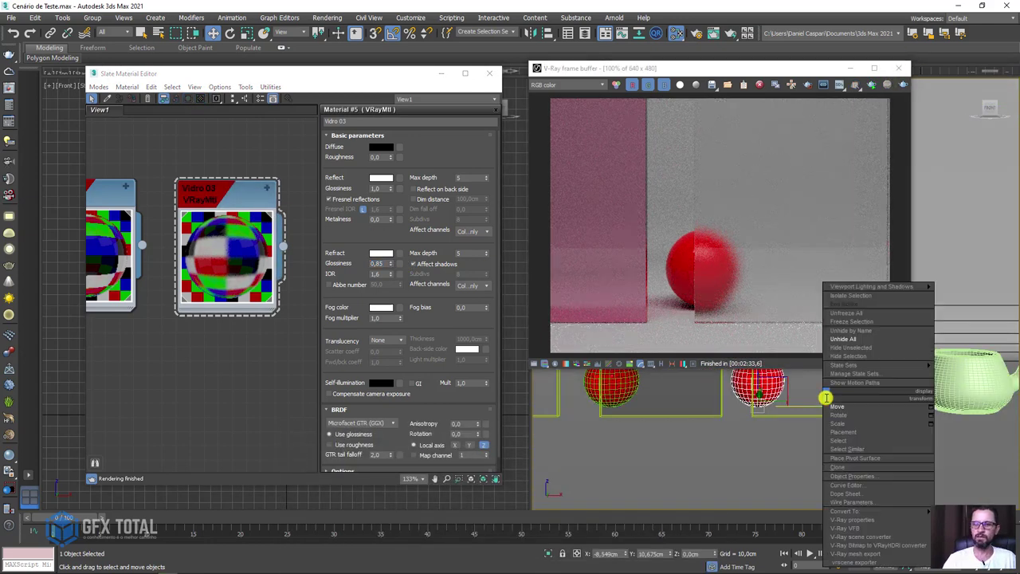
pyautogui.click(859, 364)
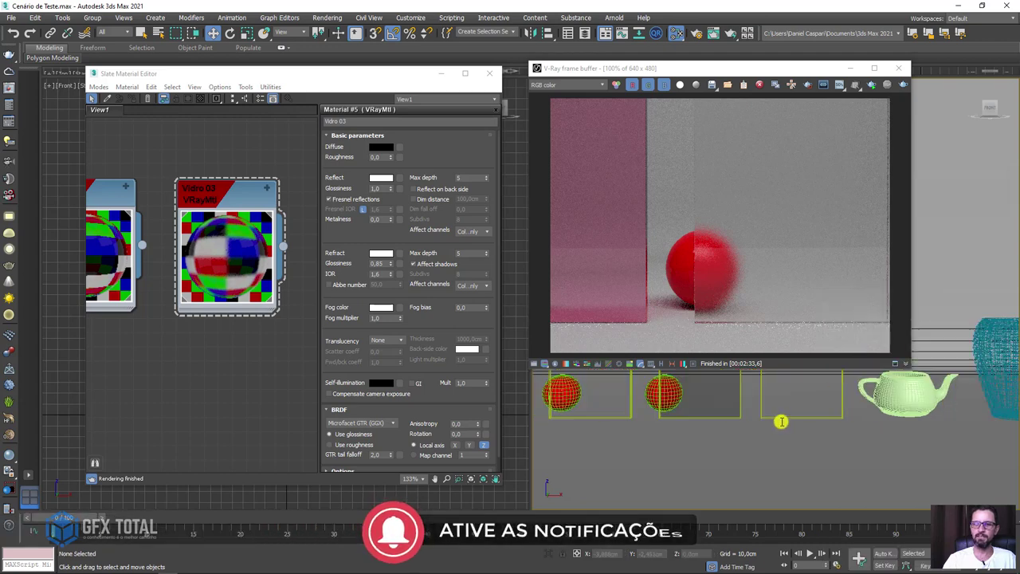
pyautogui.scroll(-2, 784, 418)
pyautogui.scroll(3, 782, 412)
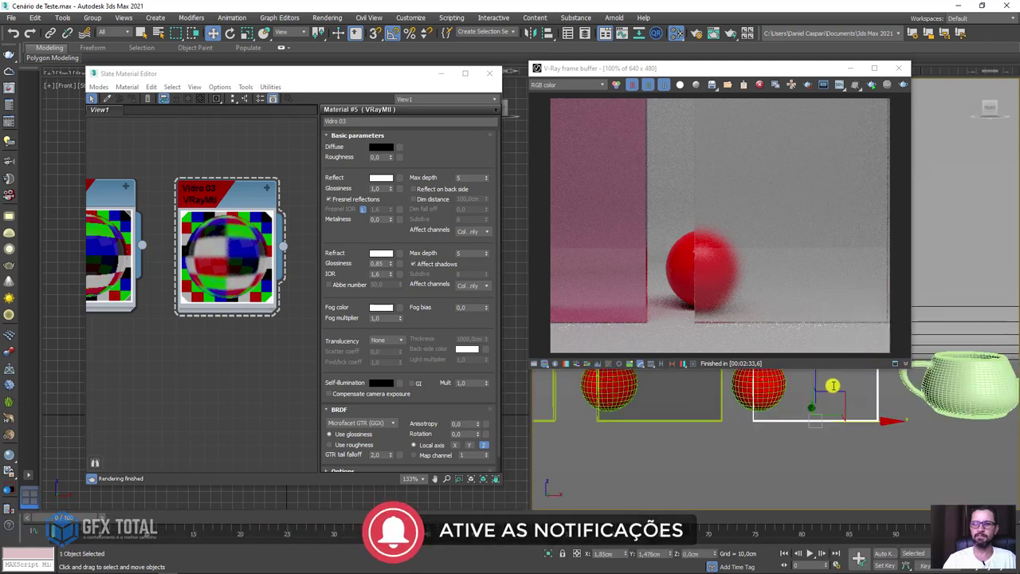
pyautogui.rightClick(832, 381)
pyautogui.click(858, 345)
pyautogui.scroll(-2, 793, 401)
pyautogui.scroll(-1, 781, 417)
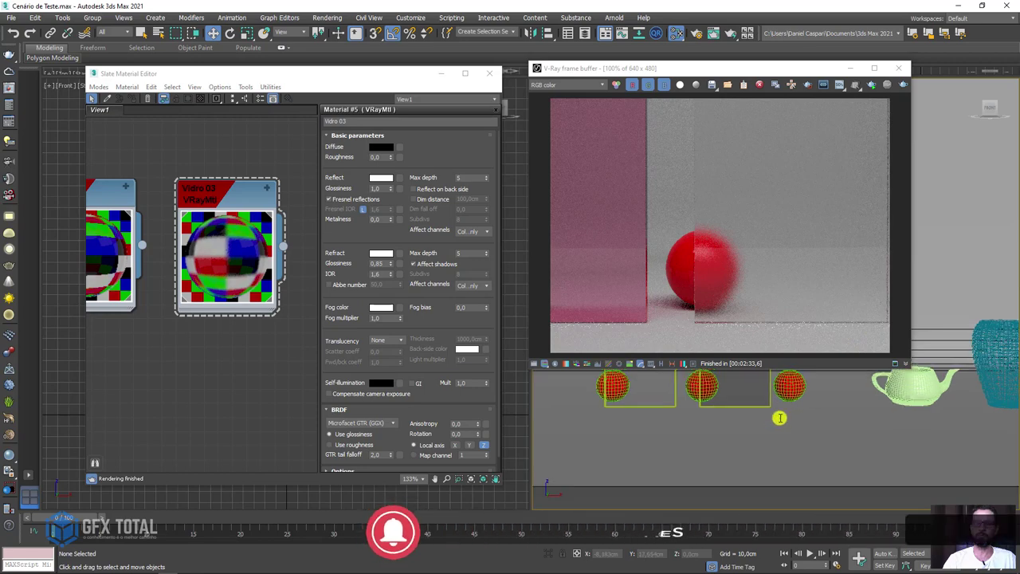
pyautogui.scroll(-2, 769, 430)
pyautogui.scroll(-2, 789, 431)
pyautogui.moveTo(790, 428); pyautogui.dragTo(717, 419, button='middle')
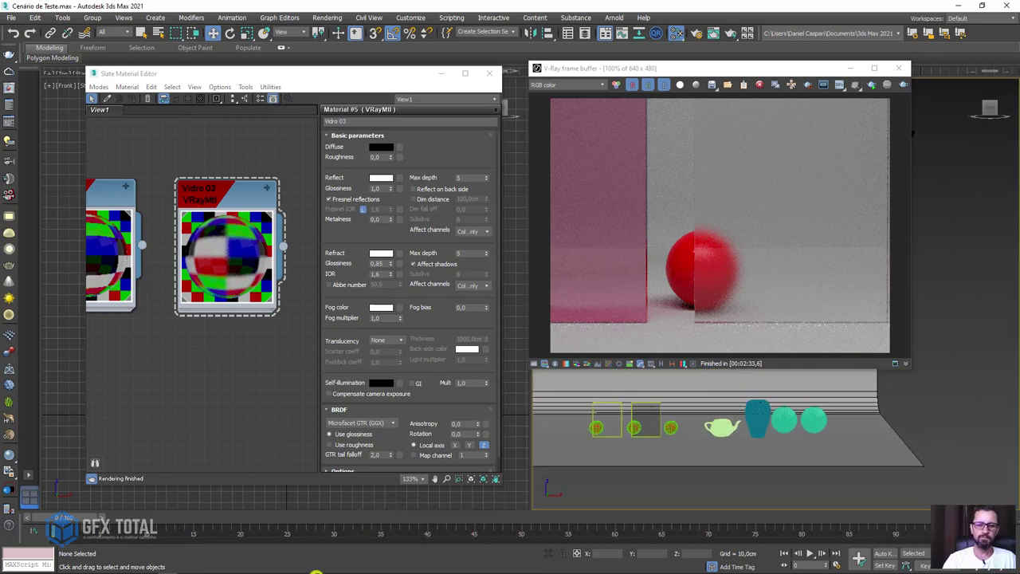
# - Bring up PureRef, zoom around the board, and draw a note linking the teal glass to the pitcher
pyautogui.click(158, 566)
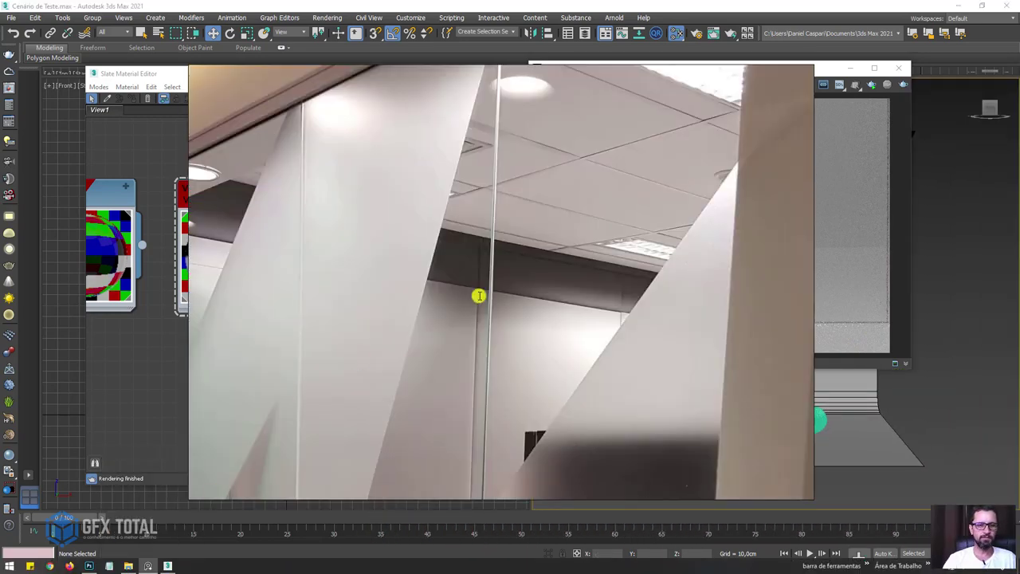
pyautogui.scroll(-1, 503, 257)
pyautogui.scroll(-1, 529, 371)
pyautogui.scroll(-1, 579, 372)
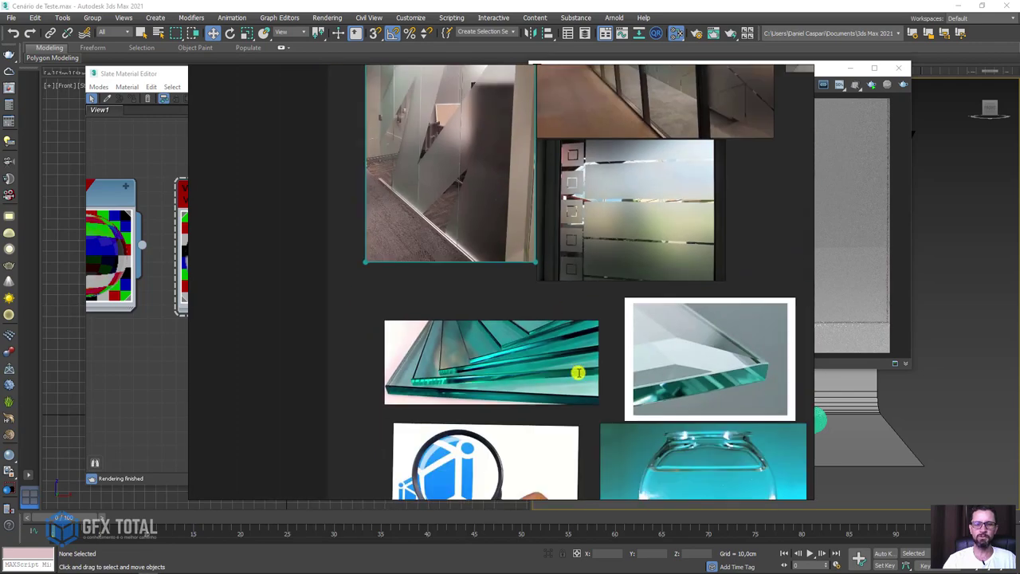
pyautogui.scroll(-2, 515, 231)
pyautogui.scroll(3, 456, 225)
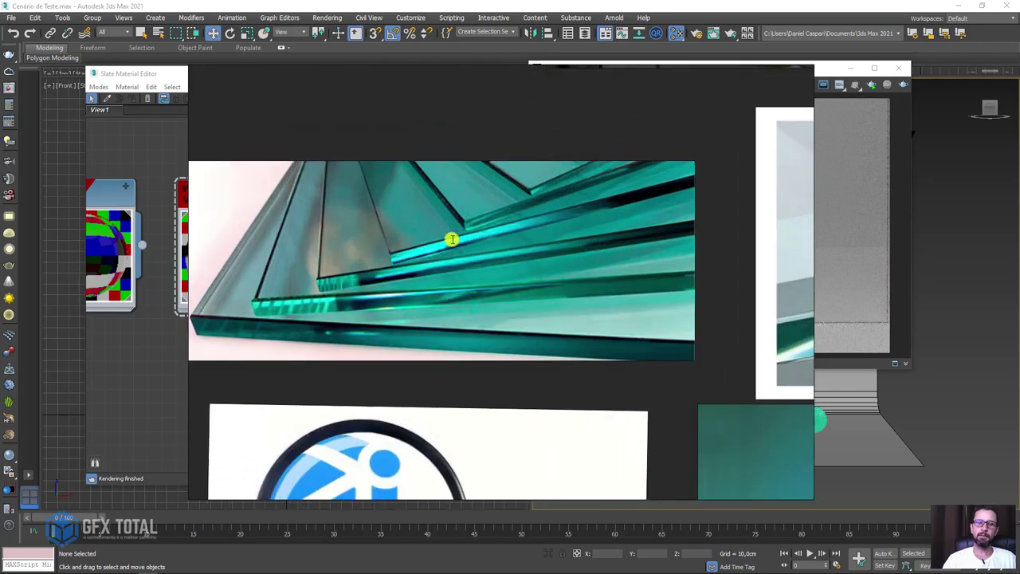
pyautogui.scroll(-1, 431, 276)
pyautogui.scroll(-3, 431, 276)
pyautogui.scroll(1, 447, 271)
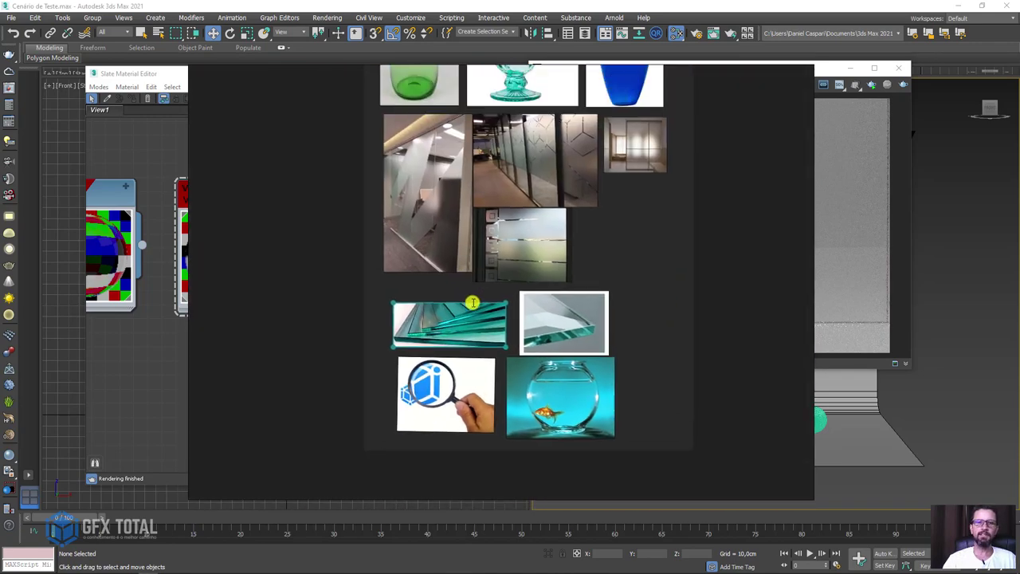
pyautogui.scroll(1, 486, 335)
pyautogui.moveTo(413, 402); pyautogui.dragTo(404, 165)
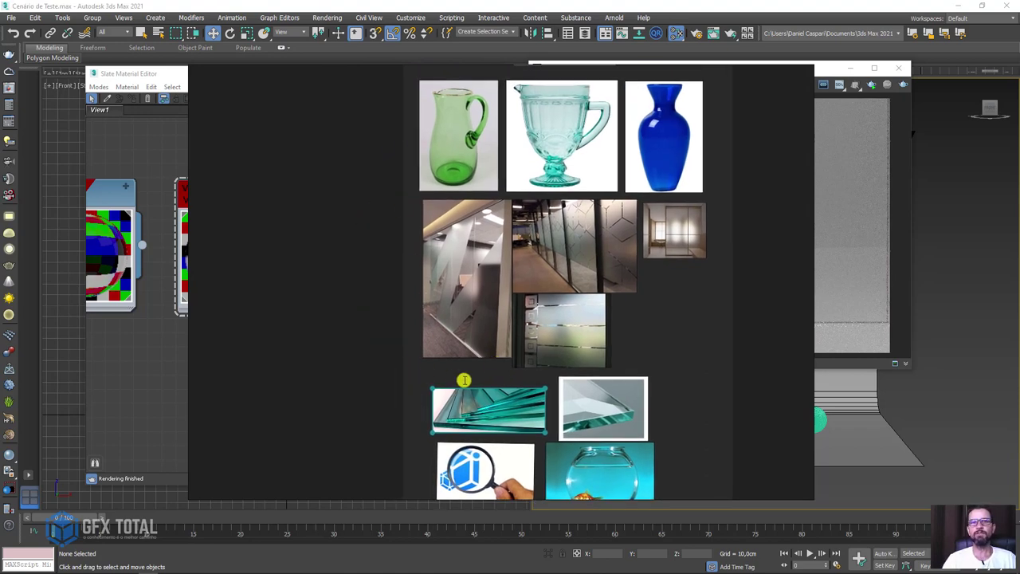
# - Zoom in on the green glass pitcher reference and trace its handle
pyautogui.scroll(-3, 510, 350)
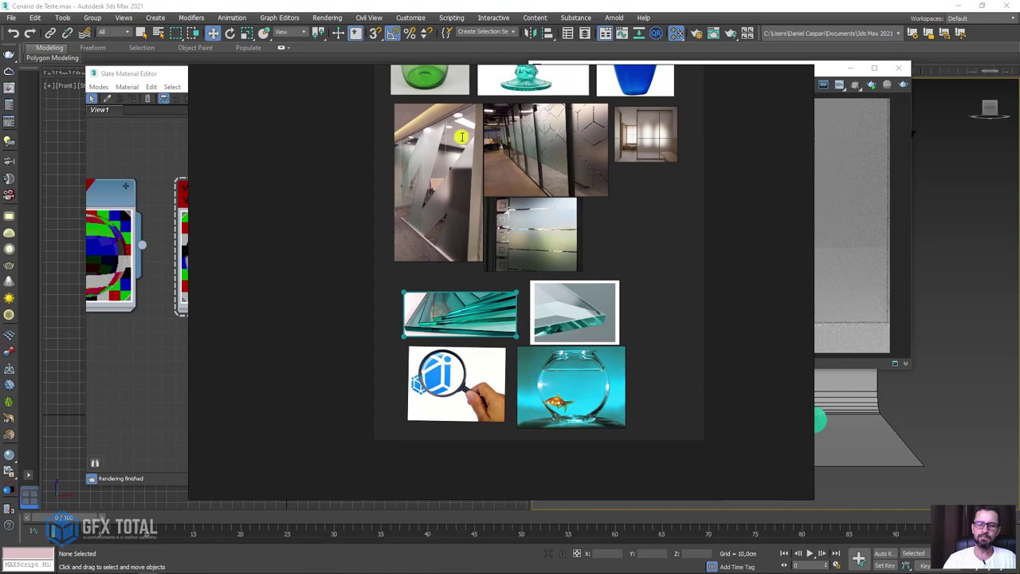
pyautogui.scroll(3, 462, 137)
pyautogui.scroll(2, 440, 258)
pyautogui.scroll(2, 462, 263)
pyautogui.scroll(2, 482, 267)
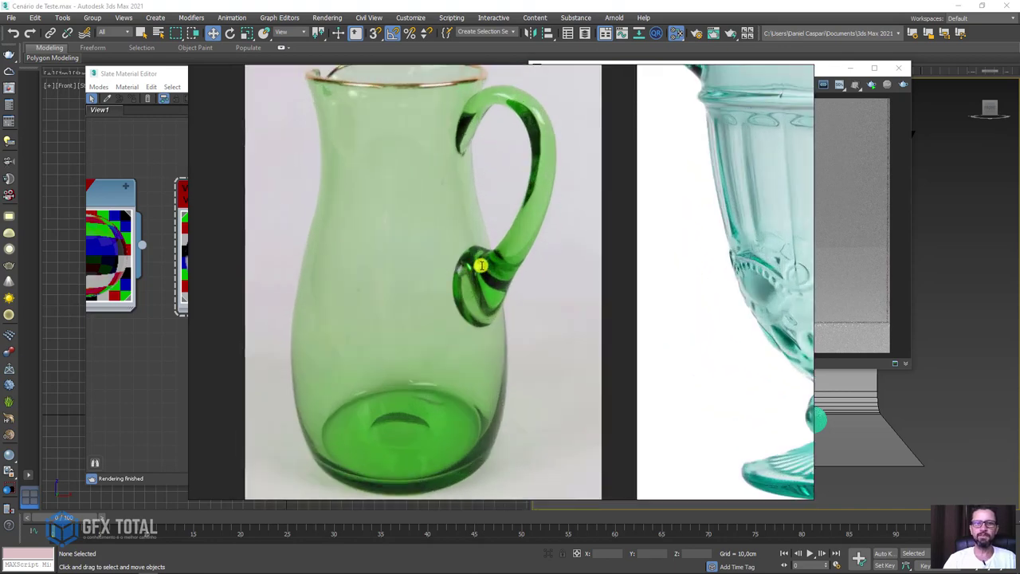
pyautogui.moveTo(479, 239); pyautogui.dragTo(455, 267)
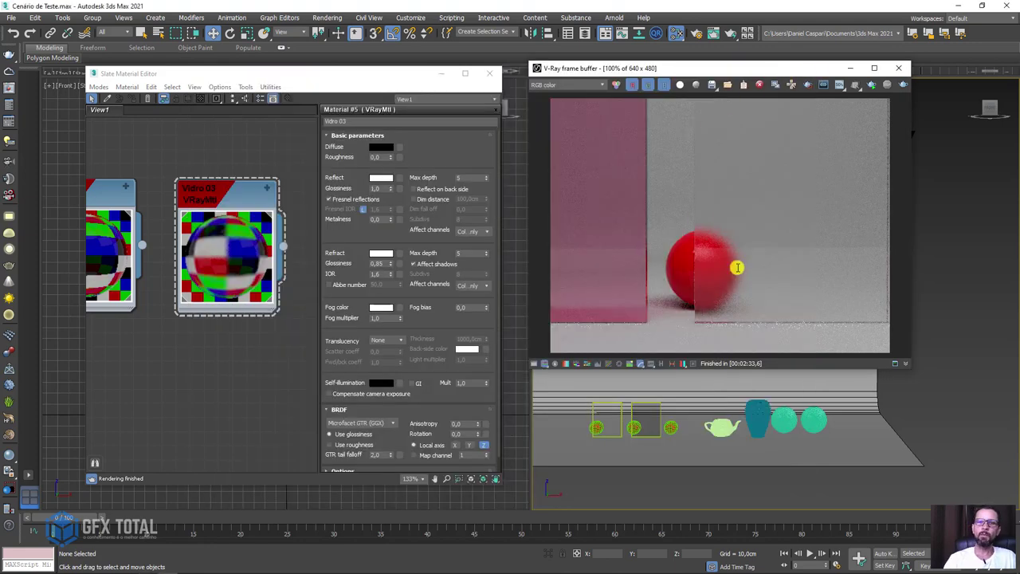
pyautogui.scroll(-2, 738, 267)
# - Select the teapot and add a new VRayMtl node, Material #6, below the Vidro materials
pyautogui.click(708, 426)
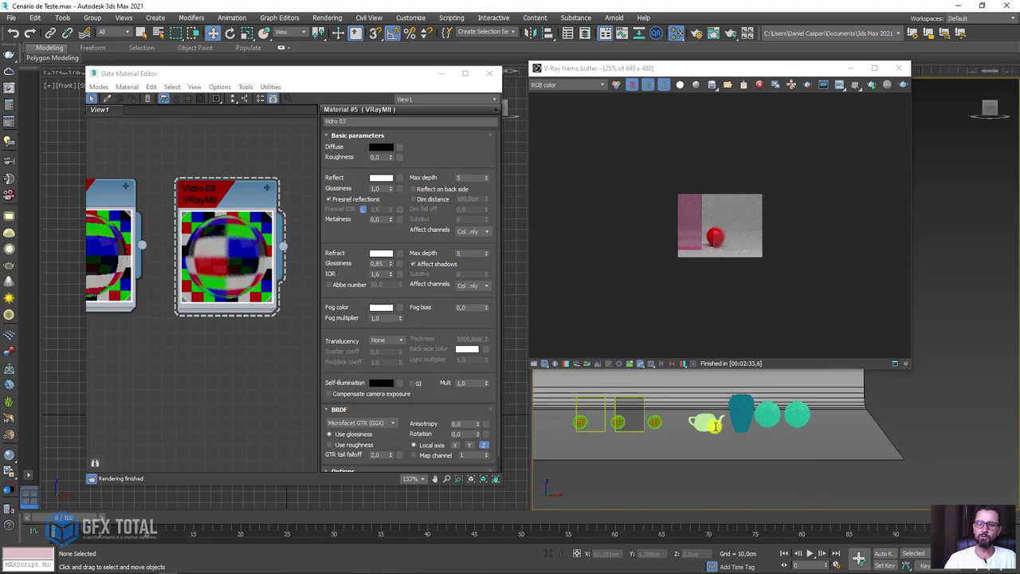
pyautogui.scroll(5, 701, 427)
pyautogui.scroll(-2, 208, 369)
pyautogui.scroll(-2, 181, 371)
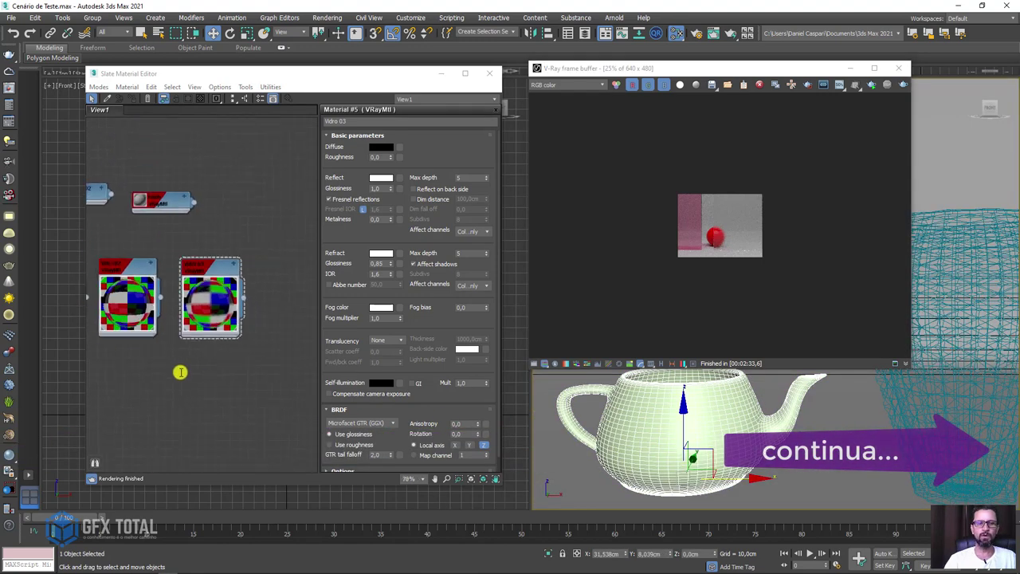
pyautogui.scroll(-2, 237, 353)
pyautogui.scroll(-1, 193, 257)
pyautogui.keyDown('shift'); pyautogui.moveTo(166, 228); pyautogui.dragTo(166, 327); pyautogui.keyUp('shift')
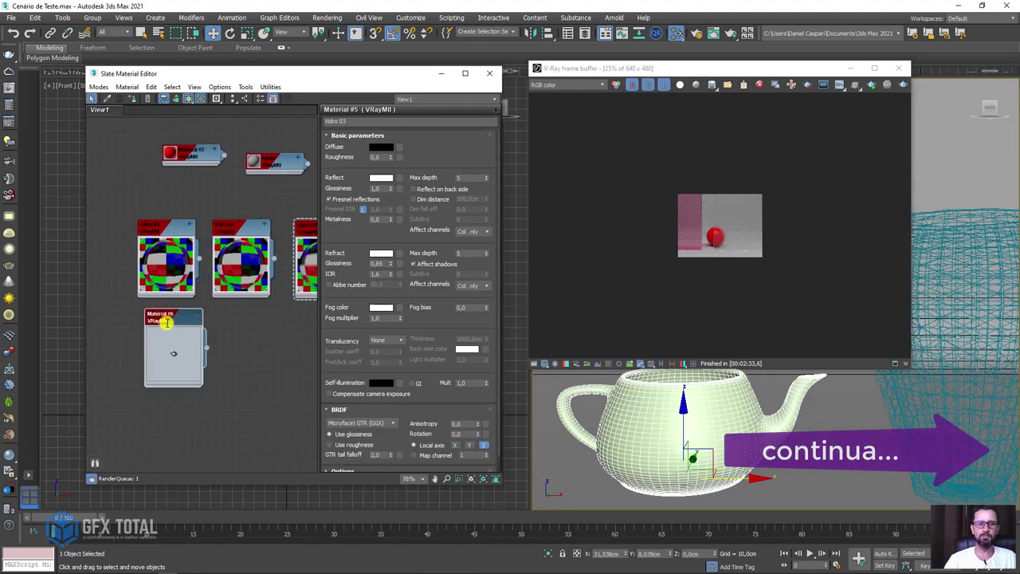